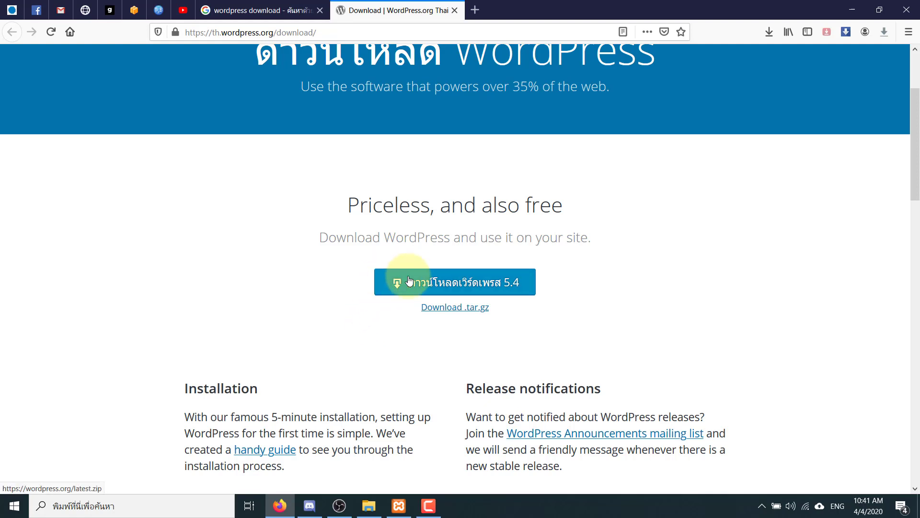
- Download wordpress-5.4.zip from WordPress.org, dismiss the thank-you popup and save the file
{"action": "left_click", "coordinate": [388, 285]}
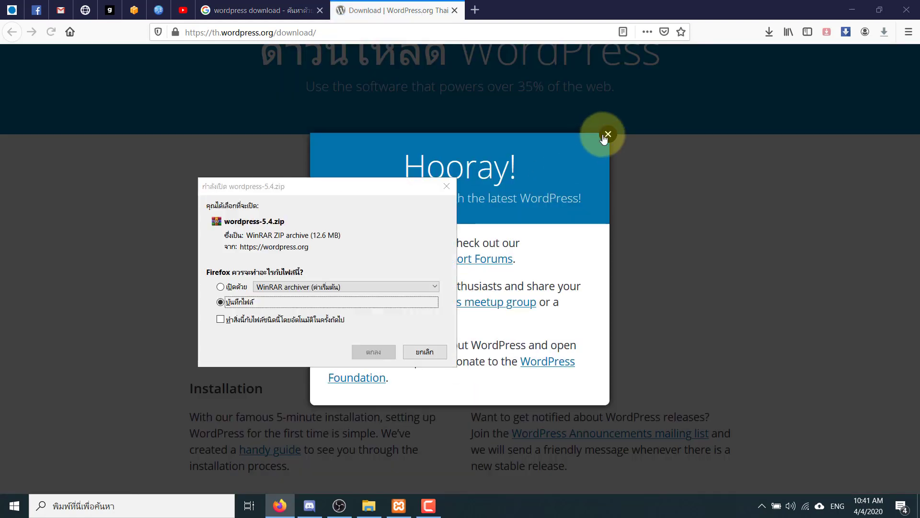
{"action": "left_click", "coordinate": [606, 135]}
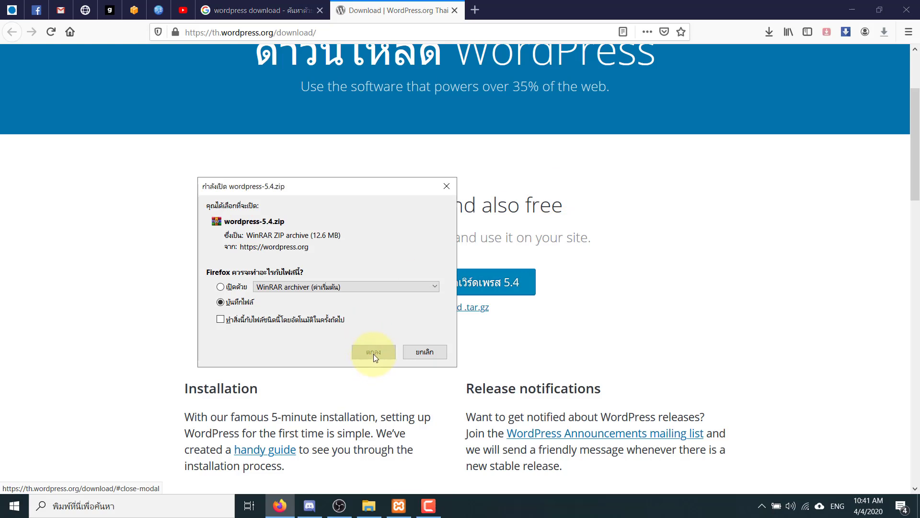
{"action": "left_click", "coordinate": [374, 352]}
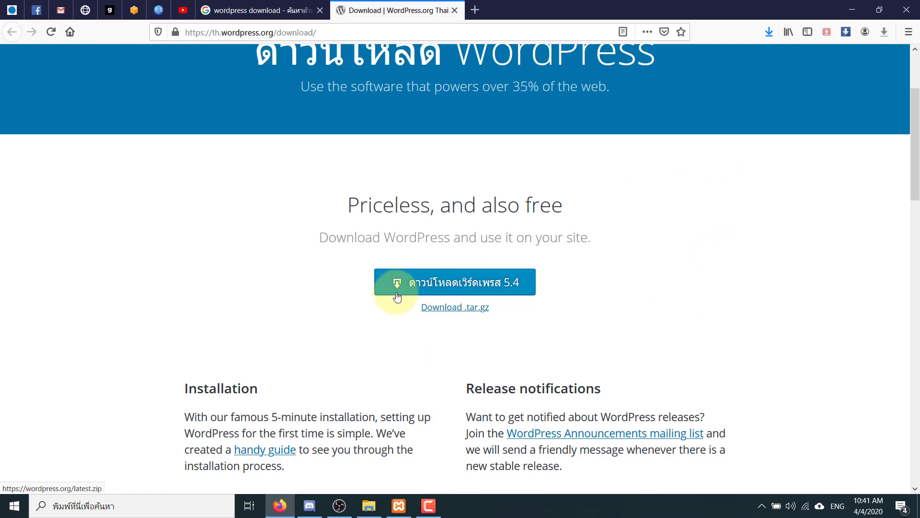
{"action": "left_click", "coordinate": [307, 501]}
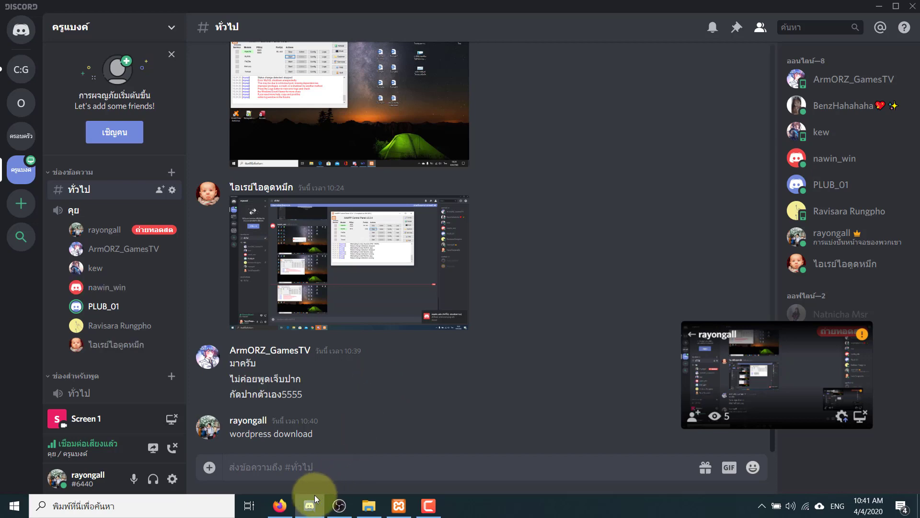
{"action": "left_click", "coordinate": [280, 504]}
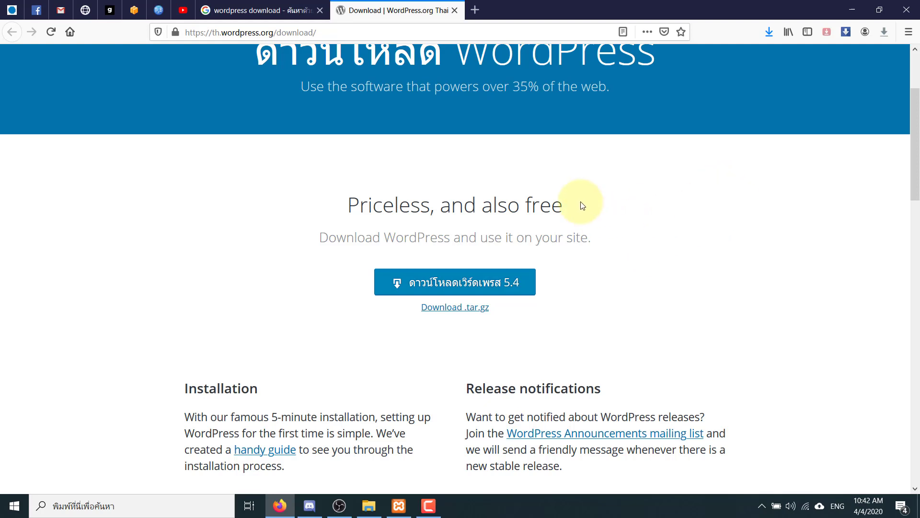
- Show the downloaded wordpress-5.4.zip in the Downloads folder and select it
{"action": "left_click", "coordinate": [790, 96]}
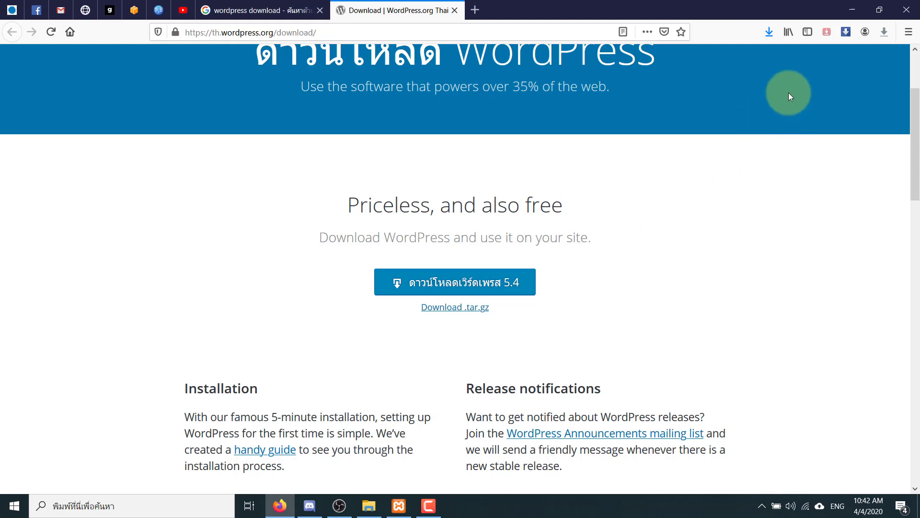
{"action": "left_click", "coordinate": [775, 39]}
{"action": "left_click", "coordinate": [766, 60]}
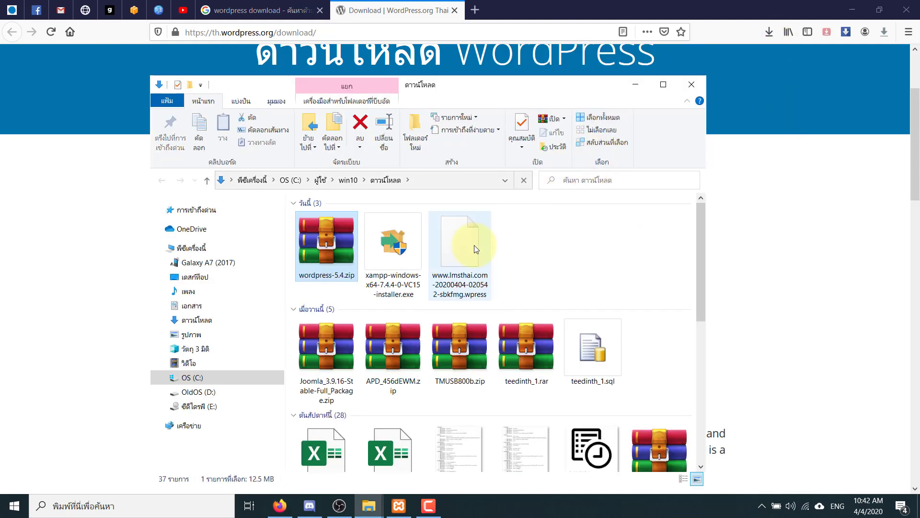
{"action": "left_click", "coordinate": [558, 252]}
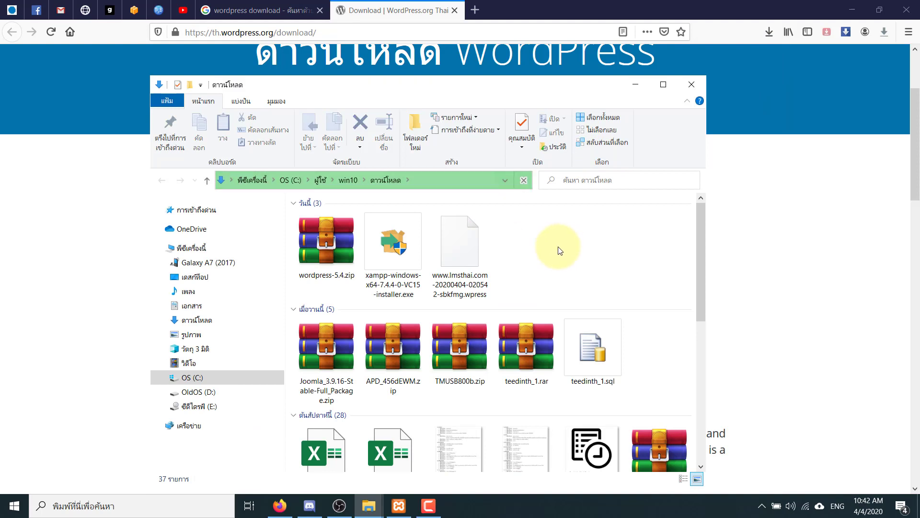
{"action": "left_click", "coordinate": [325, 243]}
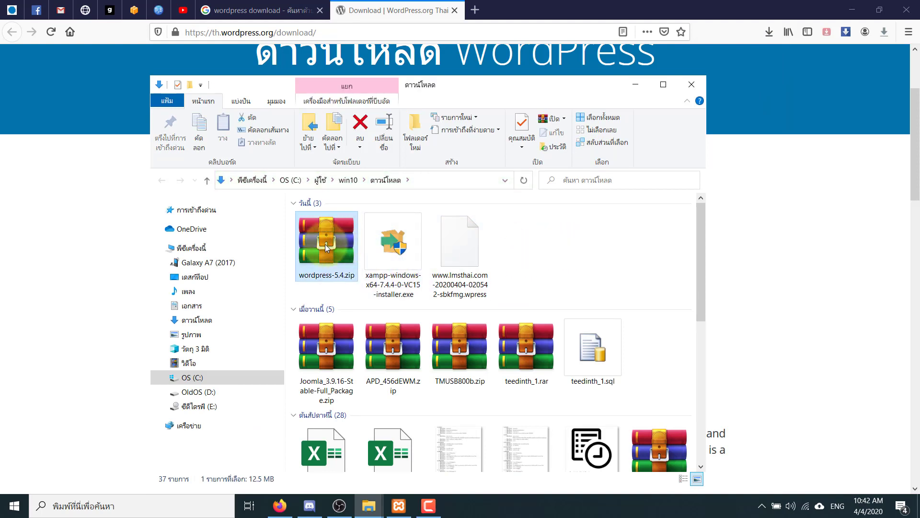
{"action": "left_click", "coordinate": [544, 267]}
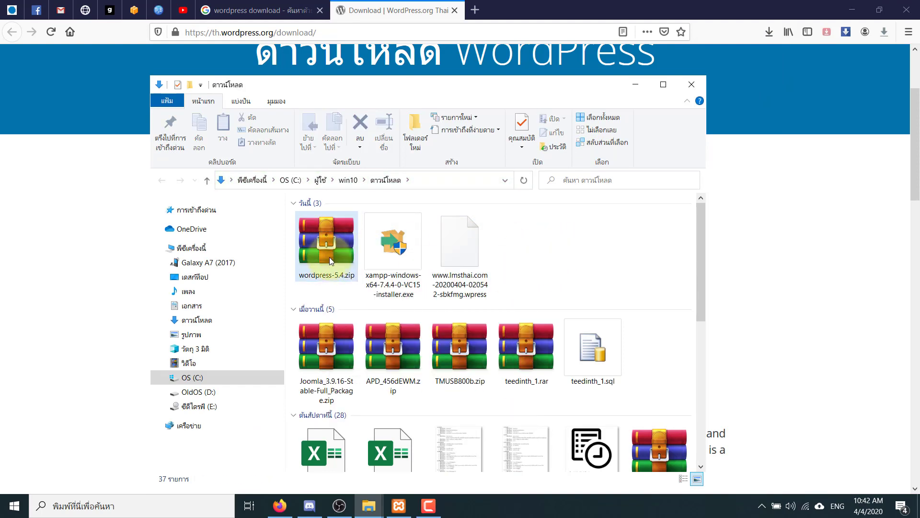
{"action": "left_click", "coordinate": [329, 255]}
- Extract wordpress-5.4.zip here and open the resulting wordpress folder
{"action": "right_click", "coordinate": [330, 252]}
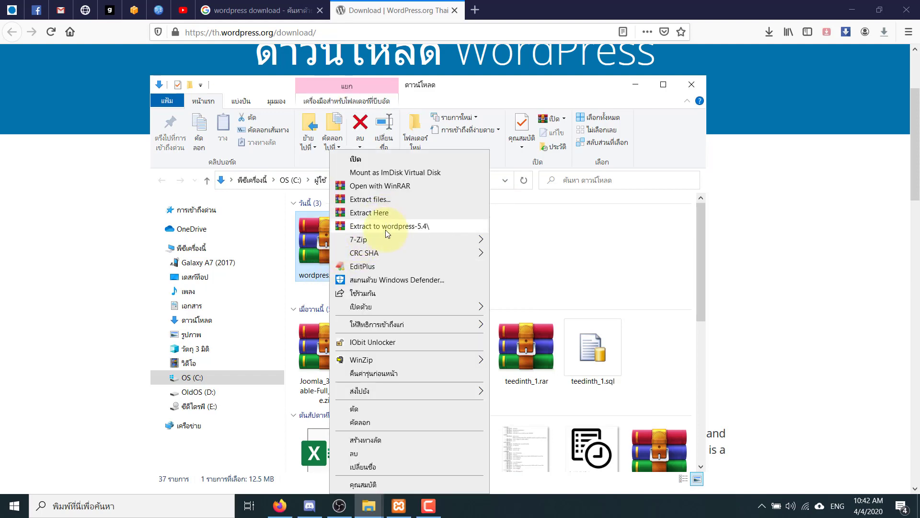
{"action": "left_click", "coordinate": [386, 215]}
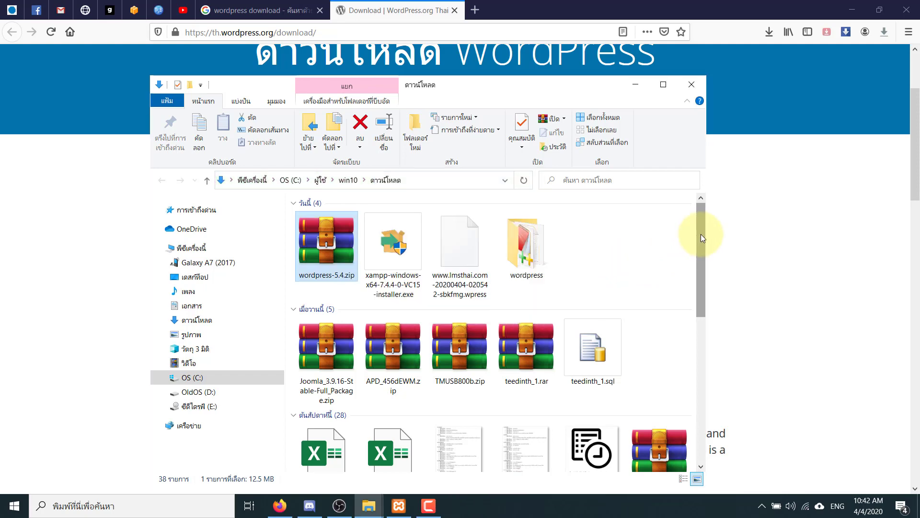
{"action": "left_click_drag", "start_coordinate": [699, 243], "coordinate": [695, 410]}
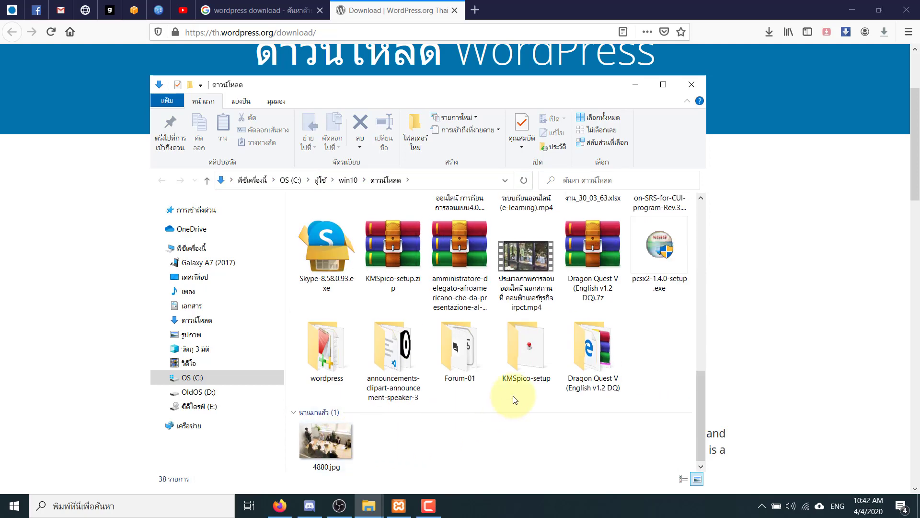
{"action": "double_click", "coordinate": [345, 357]}
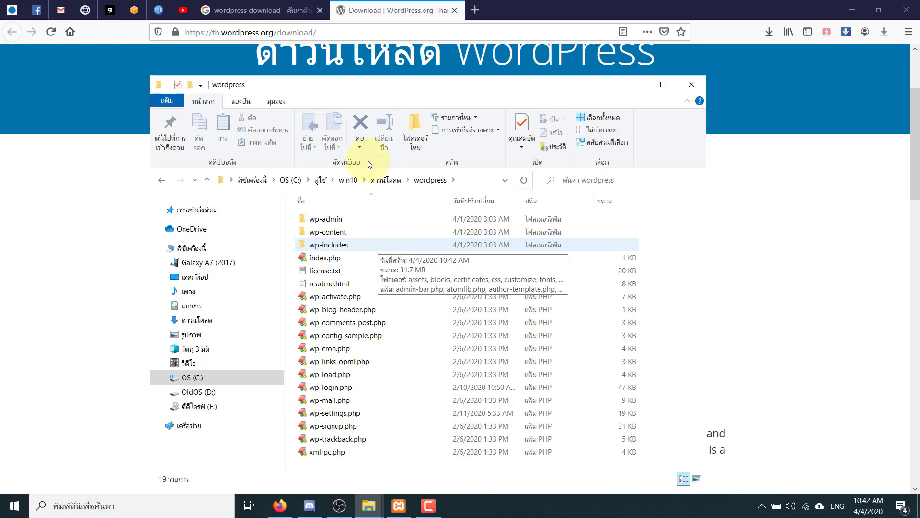
- Maximize the File Explorer window and go back from wordpress to Downloads
{"action": "left_click_drag", "start_coordinate": [378, 93], "coordinate": [381, 87]}
{"action": "double_click", "coordinate": [382, 87]}
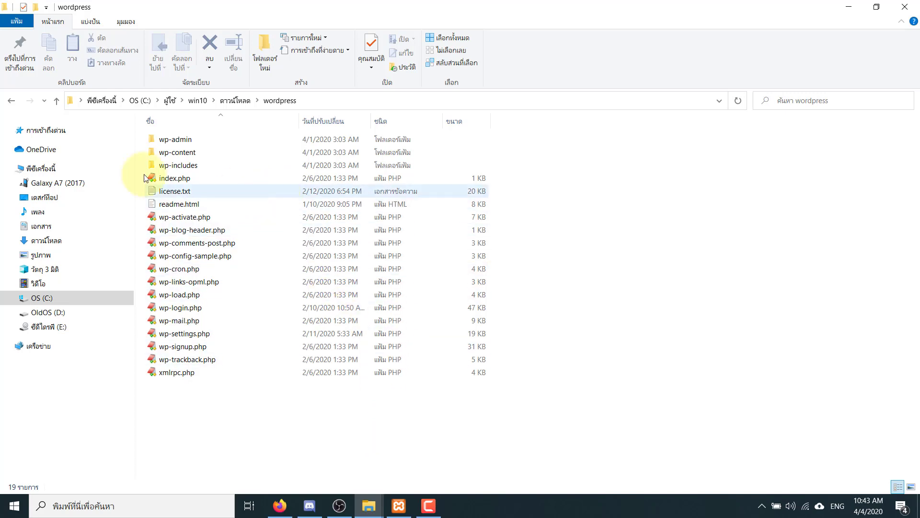
{"action": "left_click", "coordinate": [16, 106]}
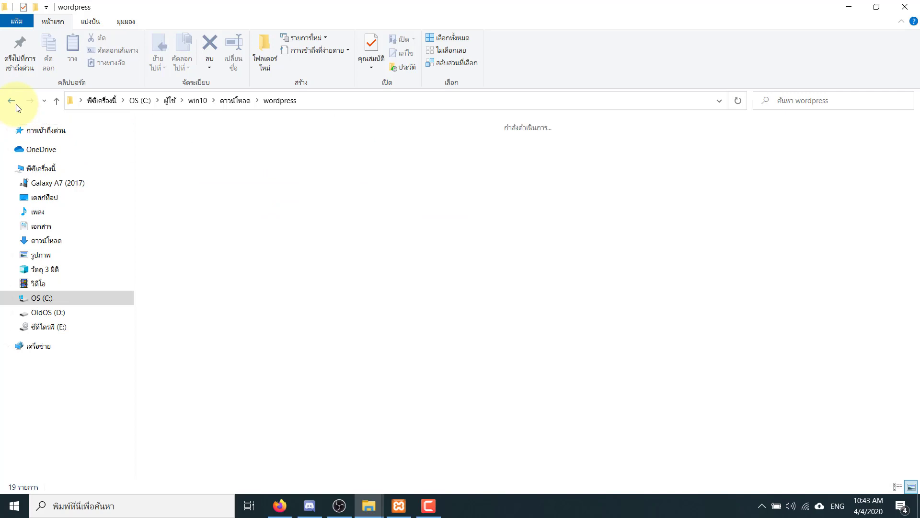
{"action": "double_click", "coordinate": [369, 420]}
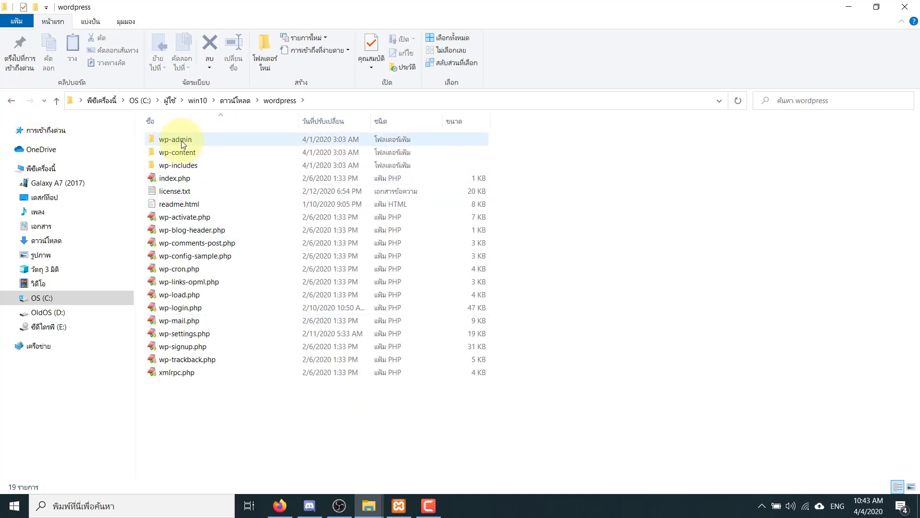
{"action": "mouse_move", "coordinate": [184, 144]}
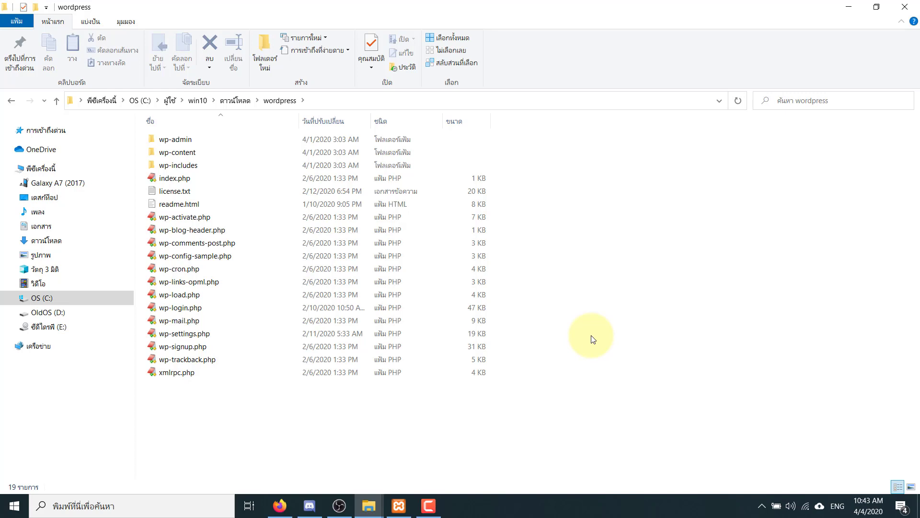
{"action": "left_click", "coordinate": [11, 100]}
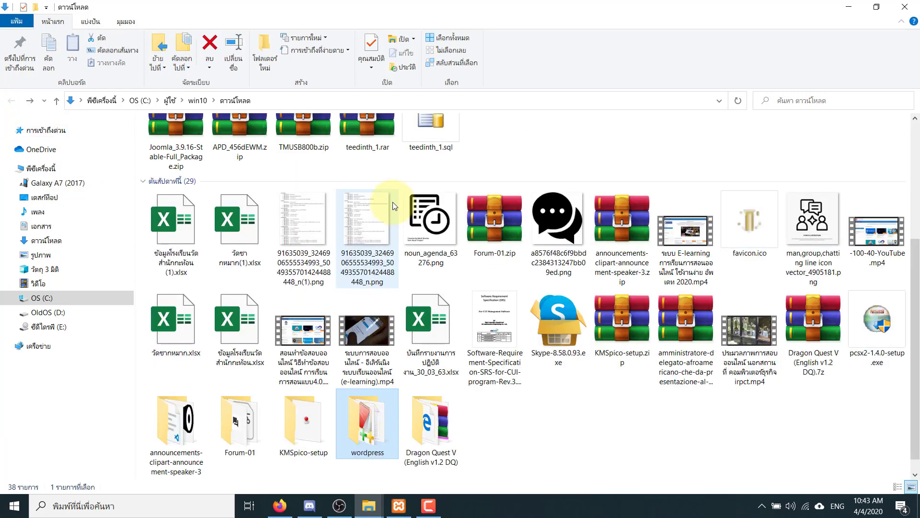
- Copy the extracted wordpress folder, then navigate to the OS (C:) drive root
{"action": "right_click", "coordinate": [377, 427]}
{"action": "left_click", "coordinate": [407, 356]}
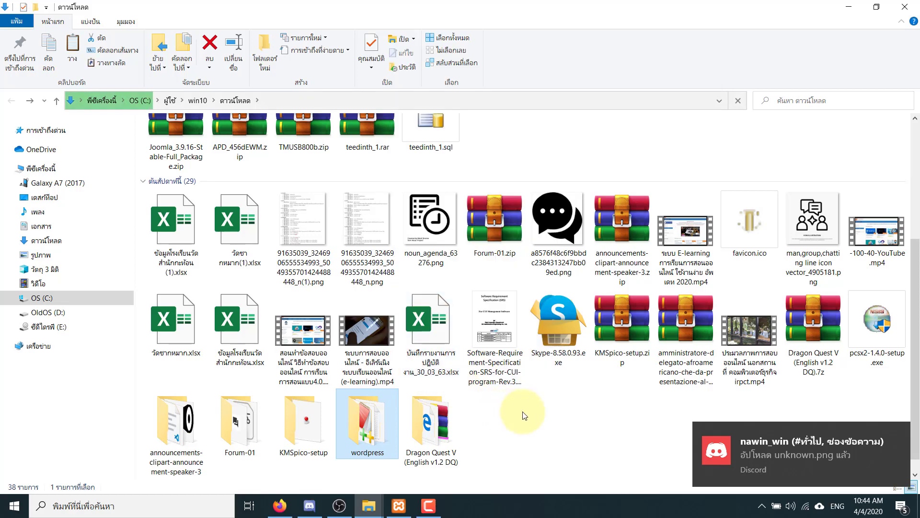
{"action": "left_click", "coordinate": [523, 386]}
{"action": "left_click", "coordinate": [301, 500]}
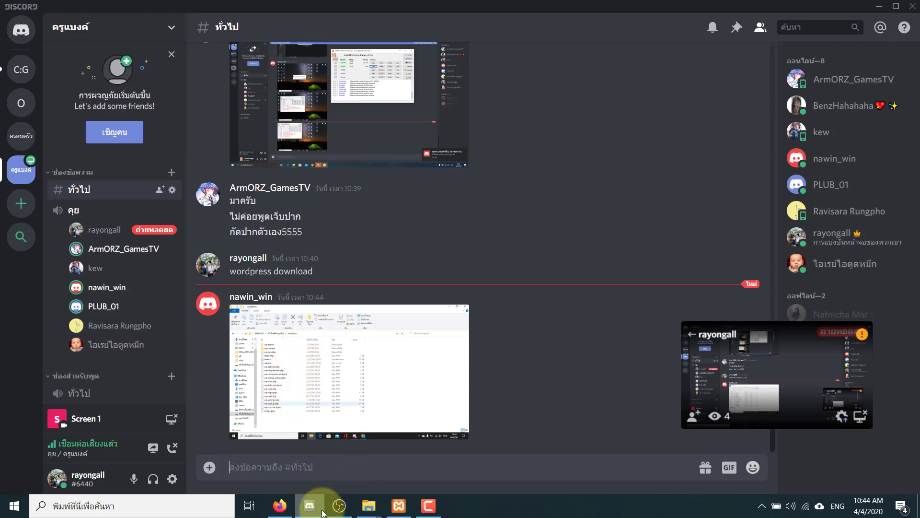
{"action": "left_click", "coordinate": [369, 505]}
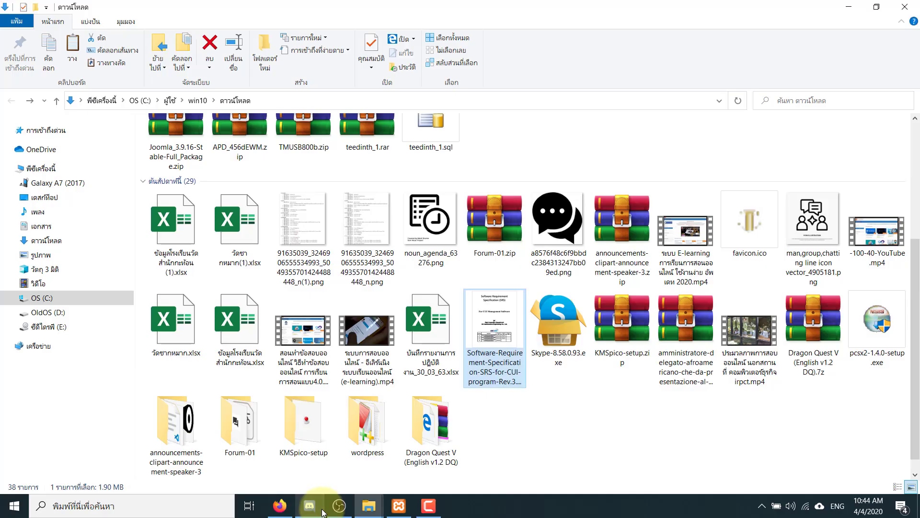
{"action": "right_click", "coordinate": [375, 418]}
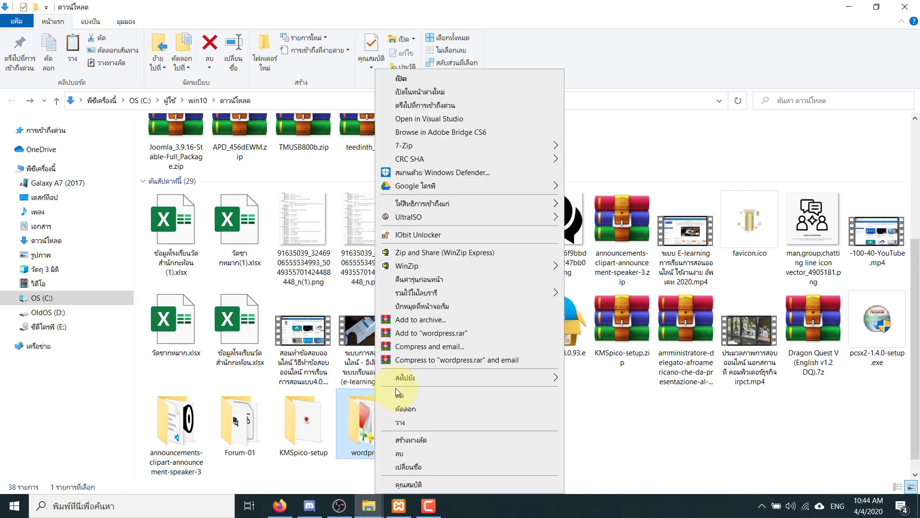
{"action": "left_click", "coordinate": [412, 408]}
{"action": "left_click", "coordinate": [45, 299]}
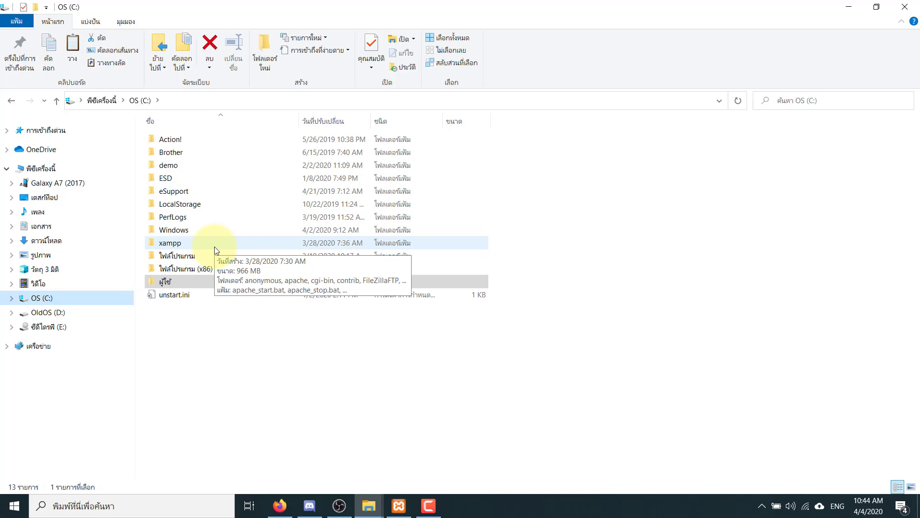
- Open the xampp folder at C:\xampp
{"action": "double_click", "coordinate": [188, 246]}
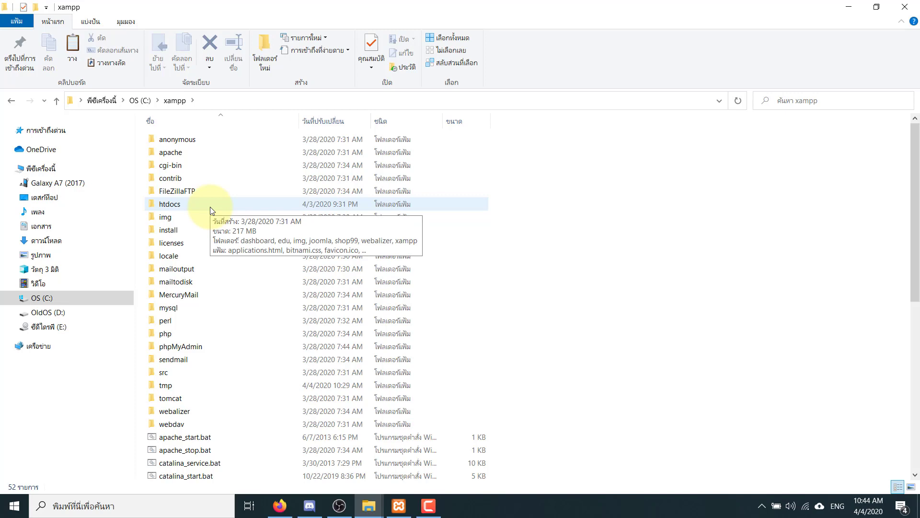
- Open htdocs and paste the wordpress folder into it
{"action": "double_click", "coordinate": [210, 206]}
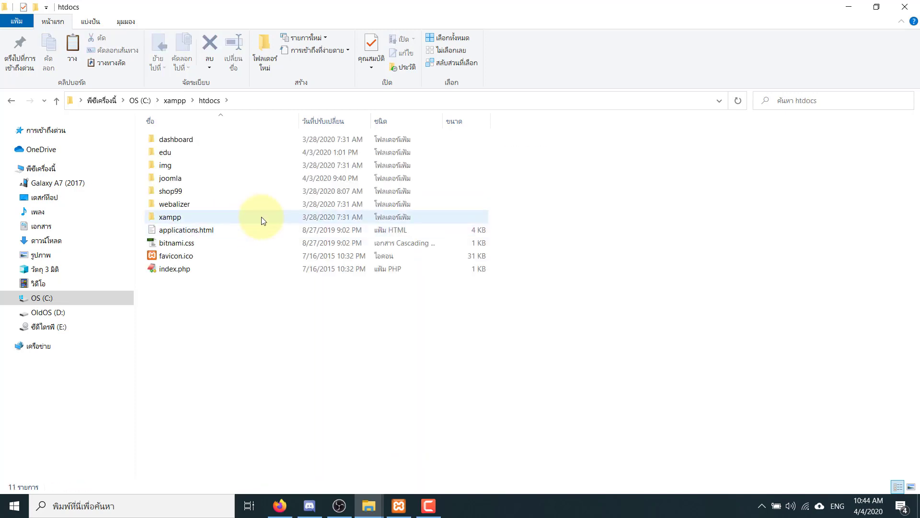
{"action": "right_click", "coordinate": [274, 307]}
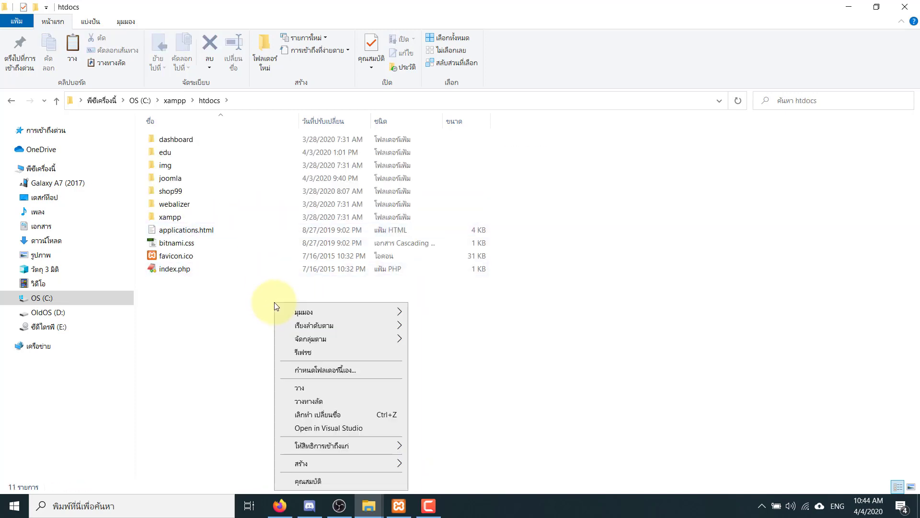
{"action": "left_click", "coordinate": [316, 386]}
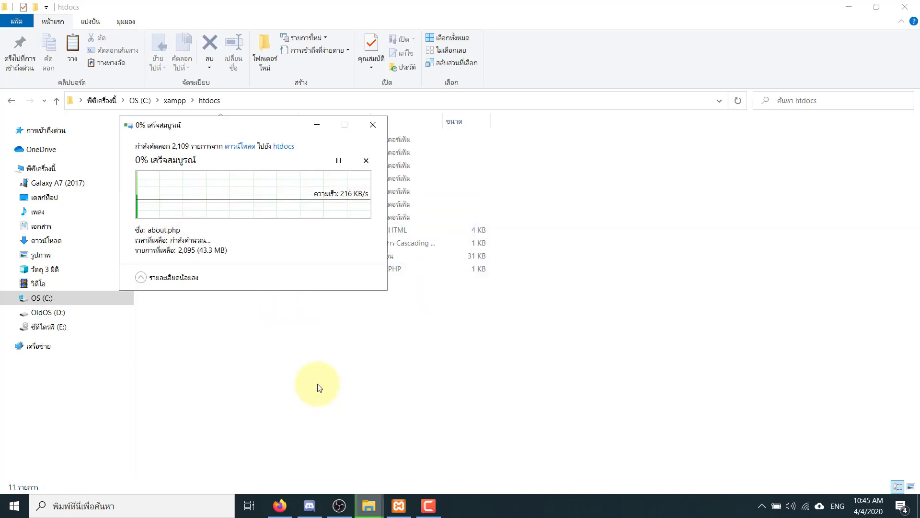
- Keep the copy progress window aside during copying, then bring back the WordPress download page
{"action": "left_click_drag", "start_coordinate": [240, 126], "coordinate": [497, 125]}
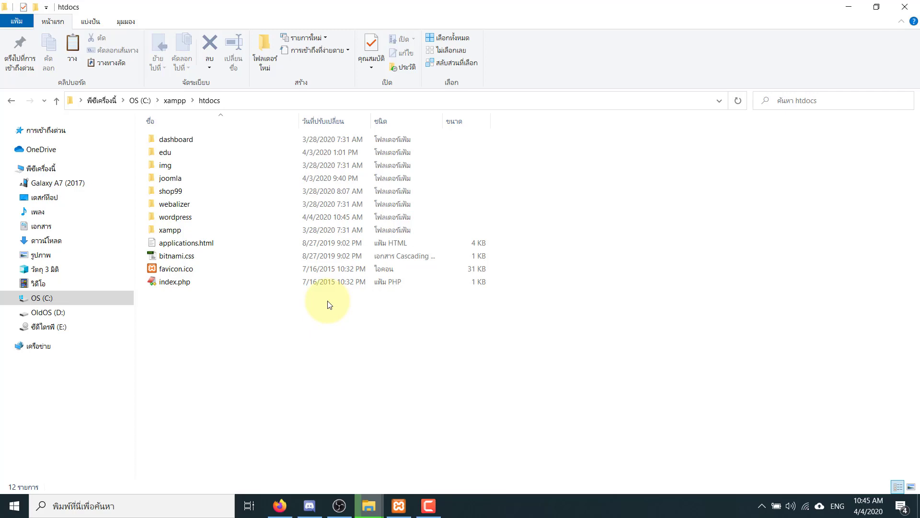
{"action": "left_click", "coordinate": [369, 506]}
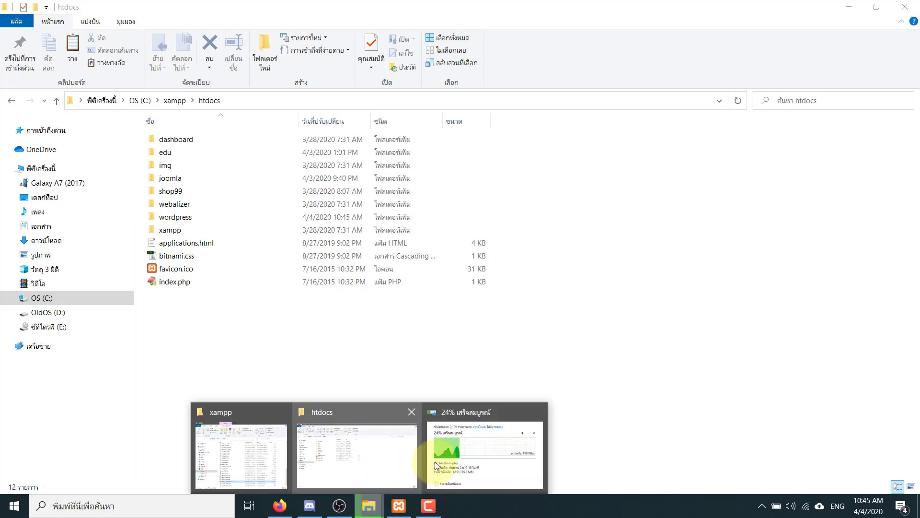
{"action": "left_click", "coordinate": [436, 462]}
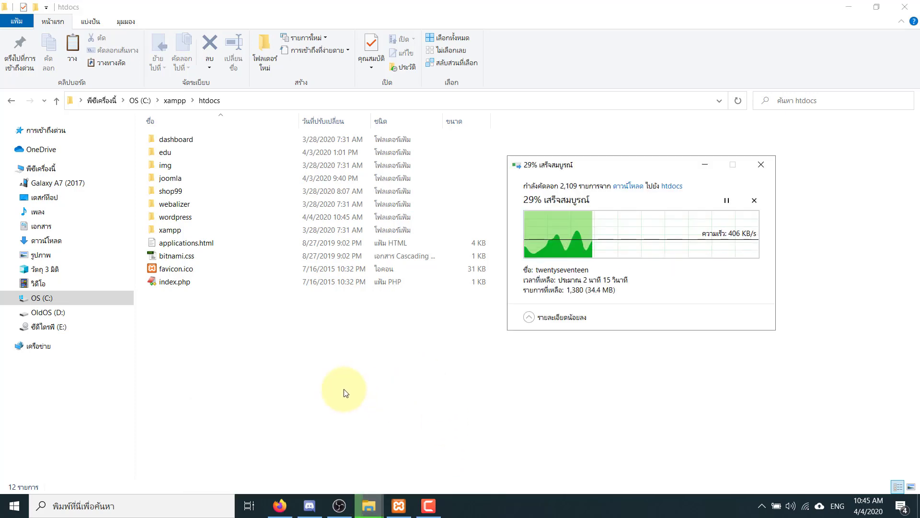
{"action": "mouse_move", "coordinate": [283, 506]}
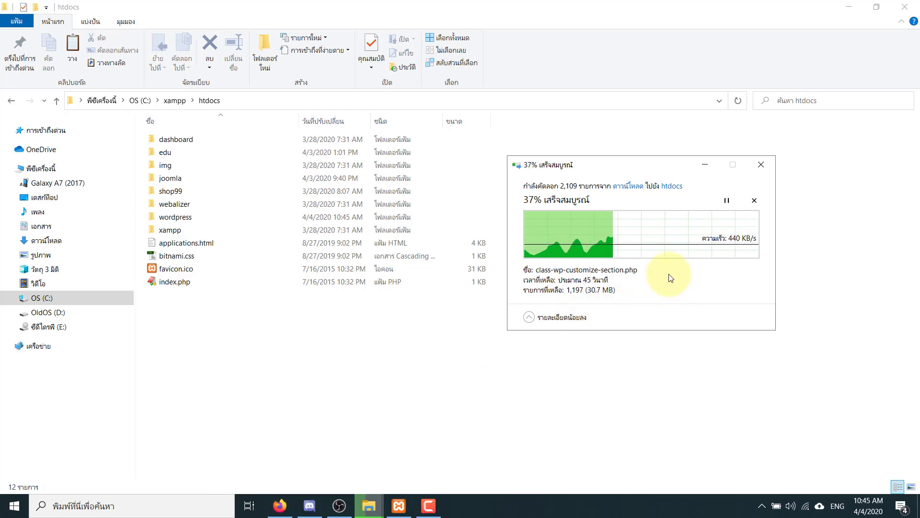
{"action": "left_click_drag", "start_coordinate": [636, 171], "coordinate": [605, 209]}
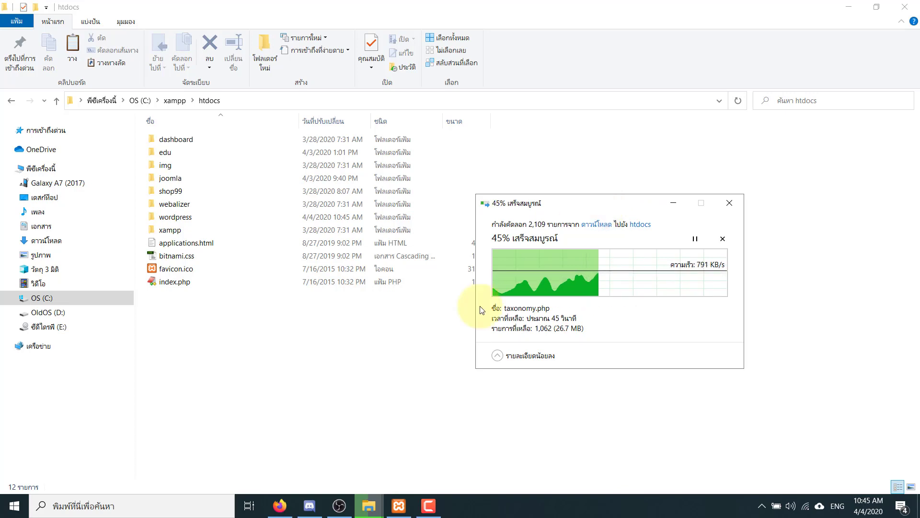
{"action": "left_click", "coordinate": [283, 505]}
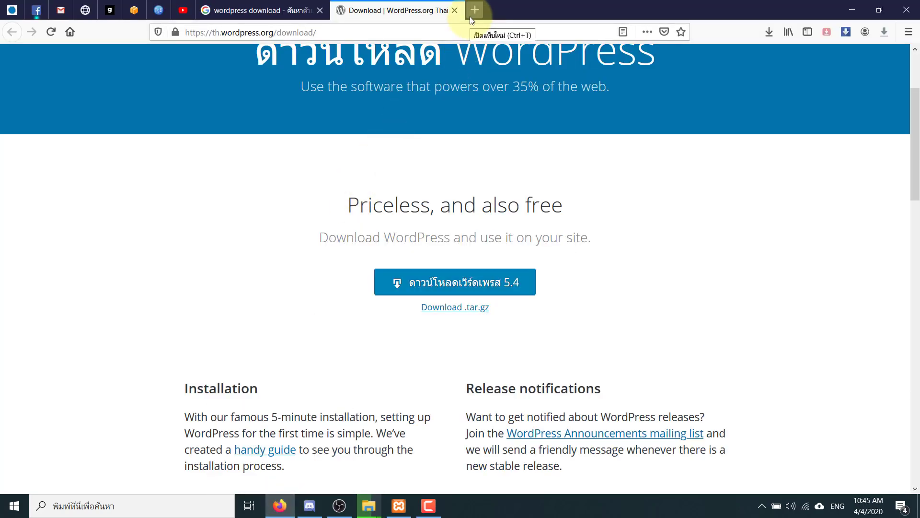
- Load the local server at 127.0.0.1/ in Firefox
{"action": "left_click", "coordinate": [423, 28]}
{"action": "type", "text": "27"}
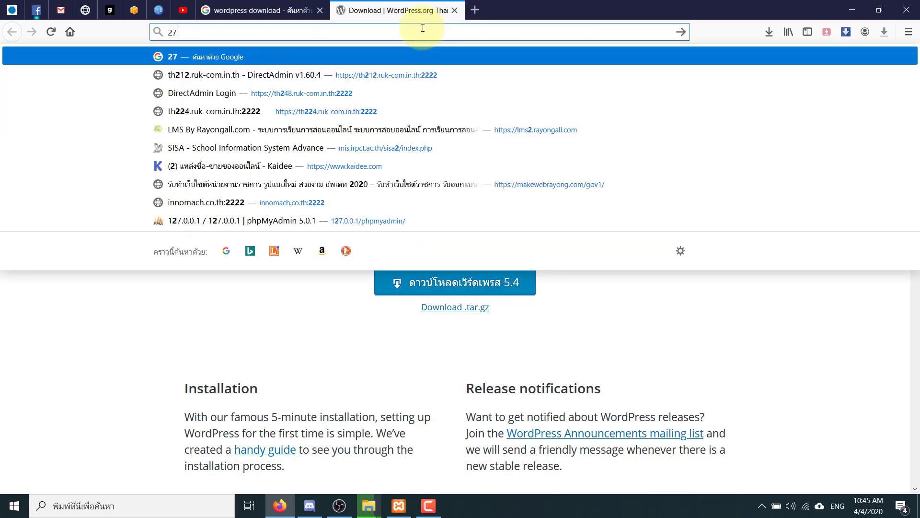
{"action": "key", "text": "BackSpace"}
{"action": "key", "text": "BackSpace"}
{"action": "type", "text": "127.0.0.1/"}
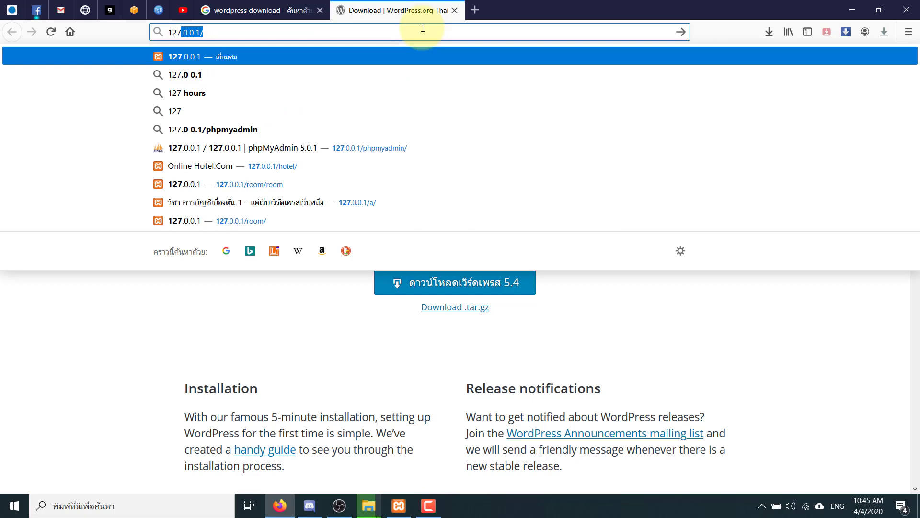
{"action": "left_click_drag", "start_coordinate": [423, 28], "coordinate": [155, 29]}
{"action": "key", "text": "ctrl+c"}
{"action": "key", "text": "Return"}
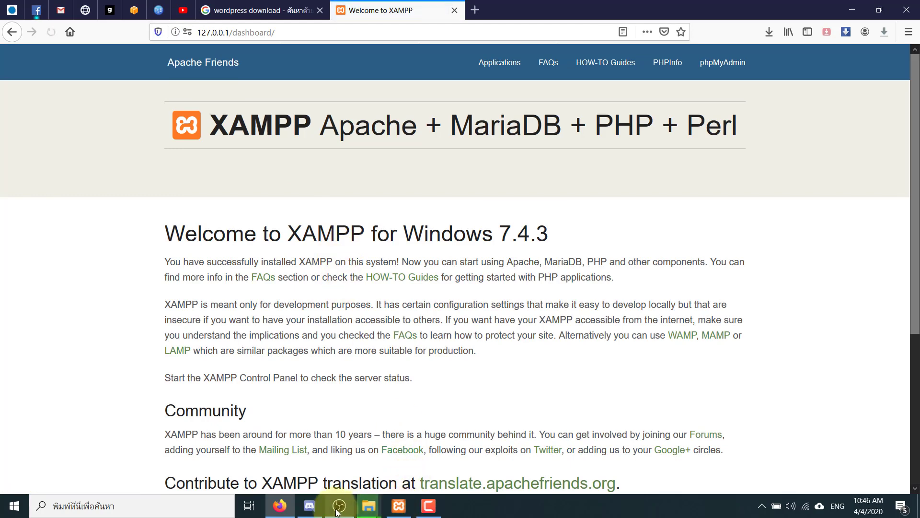
- Post the local server address in the Discord chat and return to the XAMPP dashboard
{"action": "left_click", "coordinate": [310, 505]}
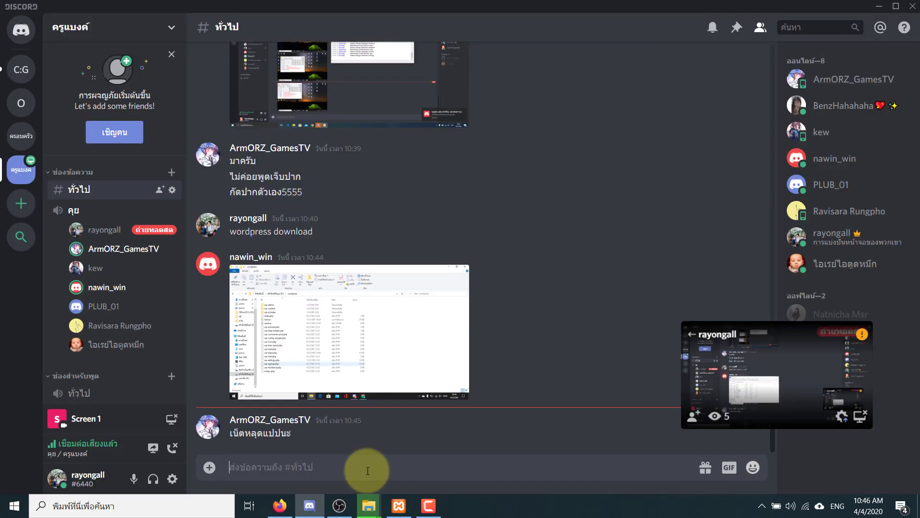
{"action": "key", "text": "ctrl+v"}
{"action": "key", "text": "Return"}
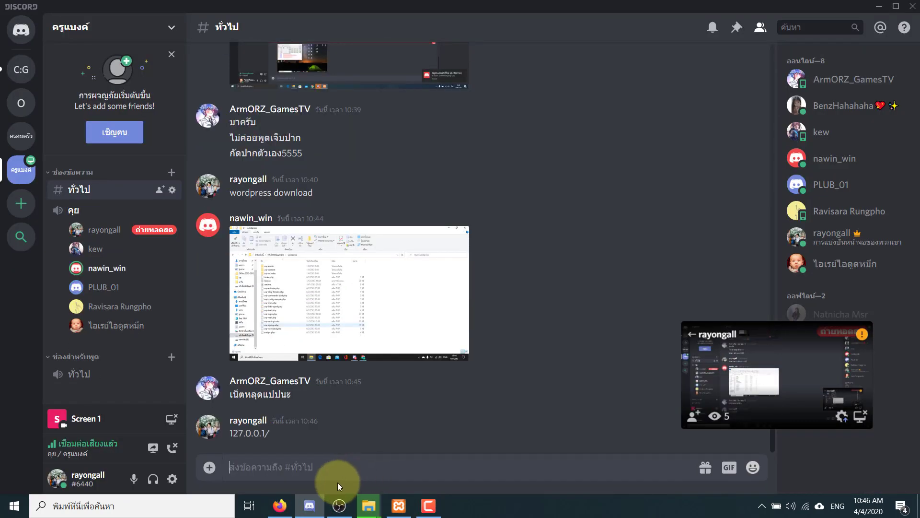
{"action": "left_click", "coordinate": [310, 506]}
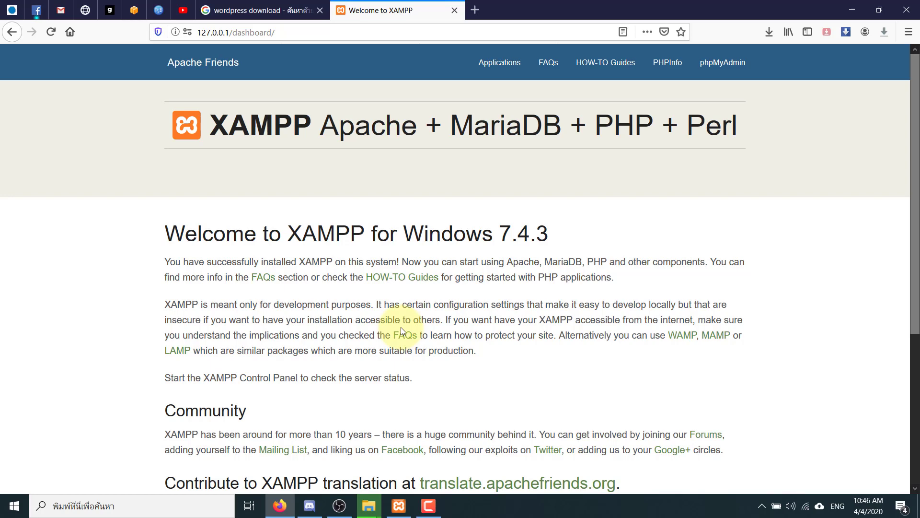
{"action": "key", "text": "alt+Tab"}
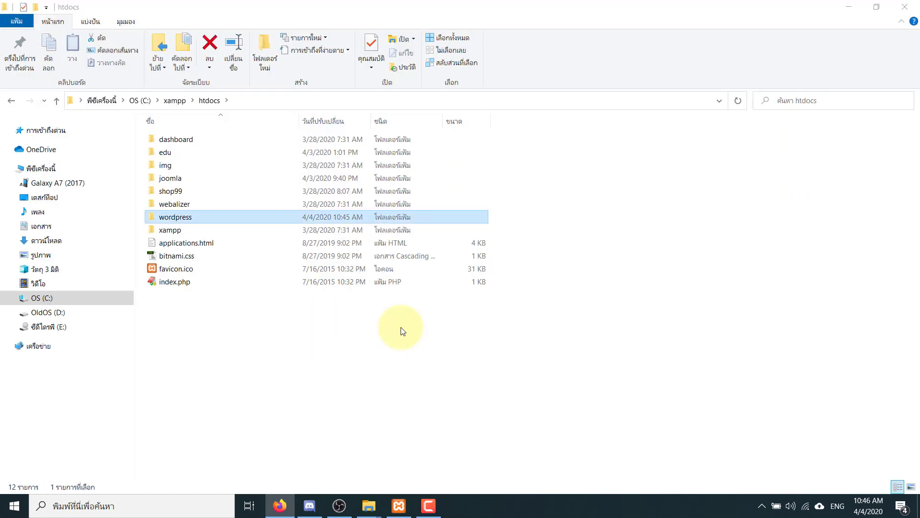
{"action": "left_click", "coordinate": [287, 507]}
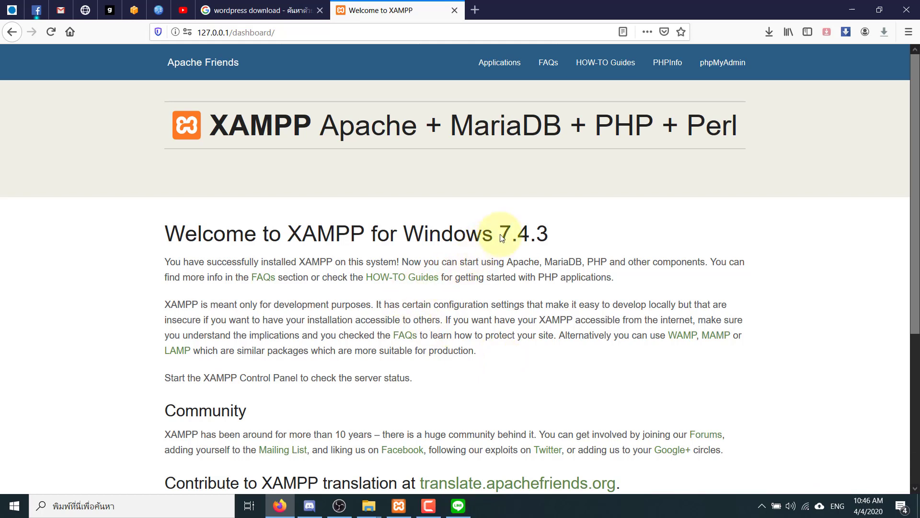
- Look over the XAMPP dashboard and select dashboard/ in the address bar for replacement
{"action": "left_click_drag", "start_coordinate": [500, 234], "coordinate": [559, 233]}
{"action": "left_click", "coordinate": [571, 239]}
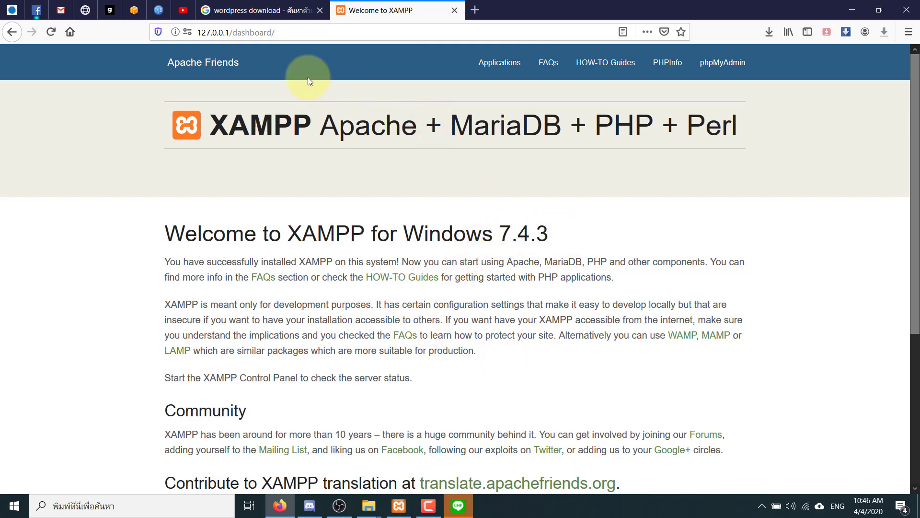
{"action": "left_click", "coordinate": [290, 37]}
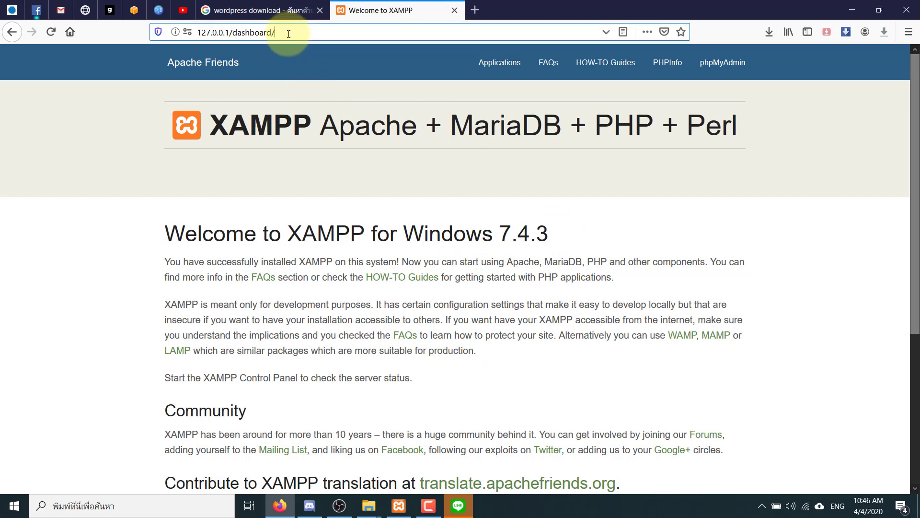
{"action": "left_click_drag", "start_coordinate": [289, 36], "coordinate": [233, 34]}
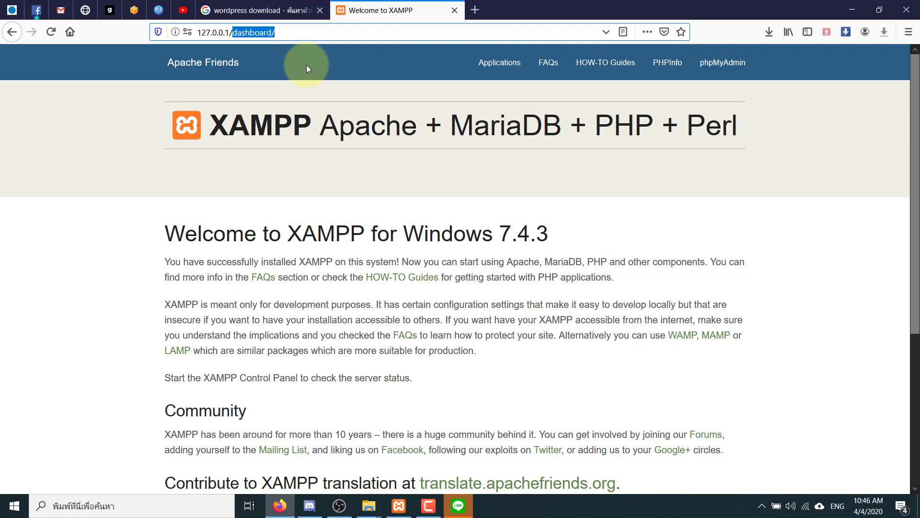
{"action": "left_click", "coordinate": [284, 35]}
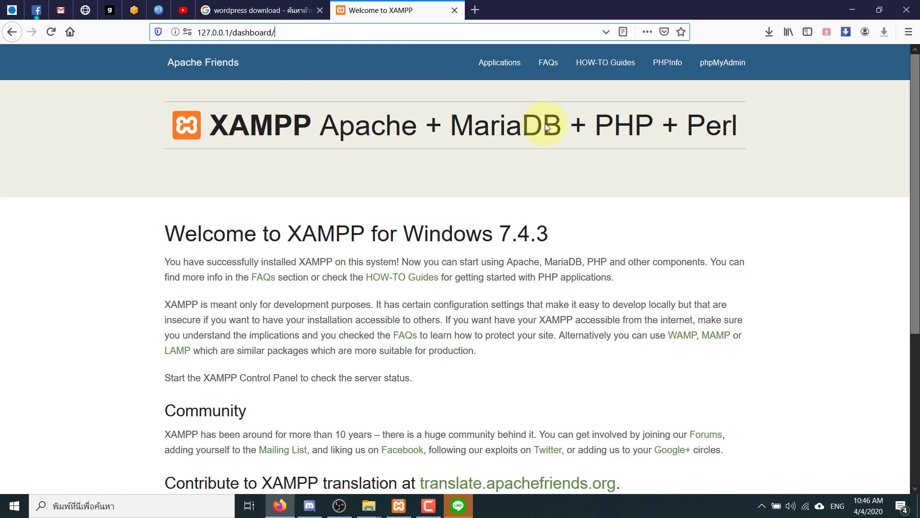
{"action": "left_click_drag", "start_coordinate": [915, 125], "coordinate": [915, 257]}
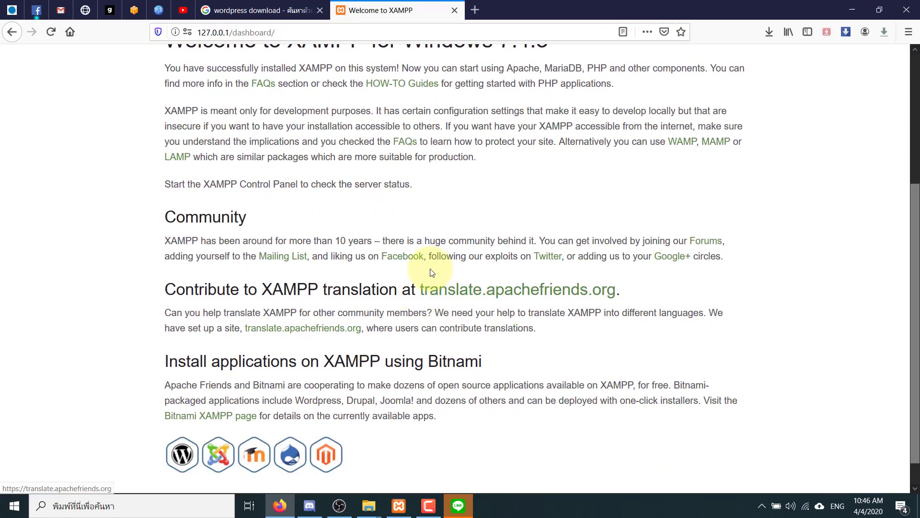
{"action": "scroll", "coordinate": [221, 307], "scroll_direction": "down", "scroll_amount": 2}
{"action": "scroll", "coordinate": [215, 250], "scroll_direction": "up", "scroll_amount": 2}
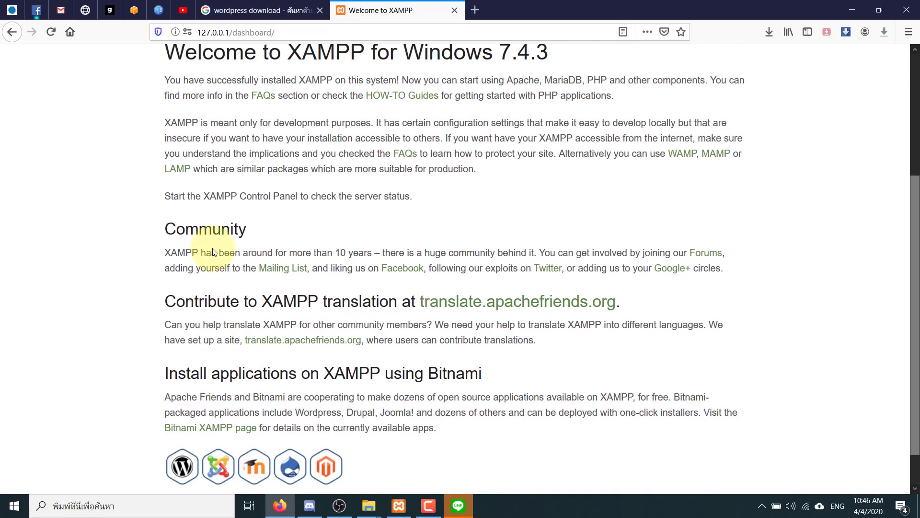
{"action": "left_click_drag", "start_coordinate": [202, 223], "coordinate": [443, 360]}
{"action": "scroll", "coordinate": [441, 357], "scroll_direction": "up", "scroll_amount": 3}
{"action": "scroll", "coordinate": [445, 360], "scroll_direction": "up", "scroll_amount": 2}
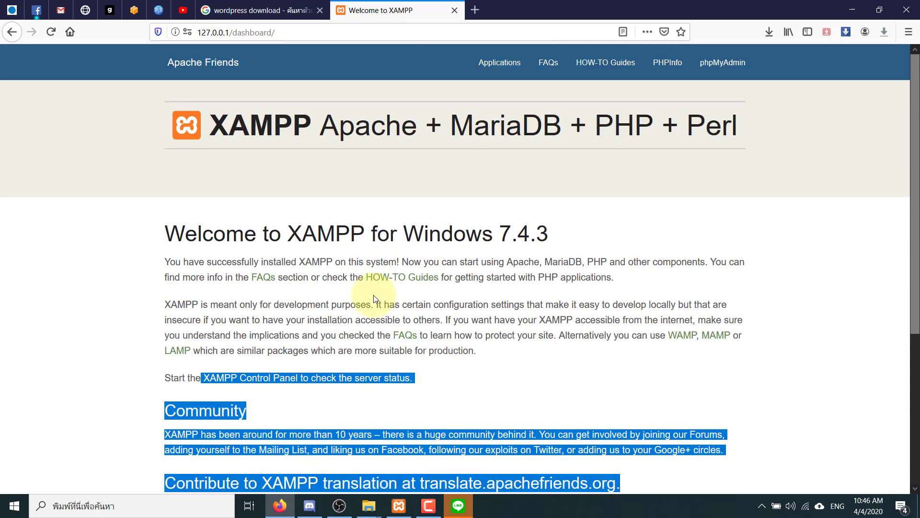
{"action": "left_click", "coordinate": [341, 171]}
{"action": "left_click", "coordinate": [297, 33]}
{"action": "left_click", "coordinate": [288, 34]}
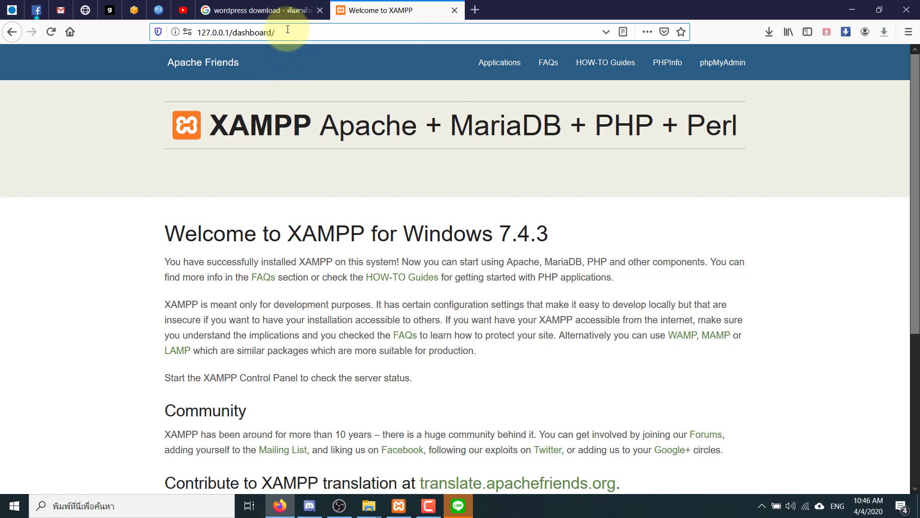
{"action": "left_click_drag", "start_coordinate": [273, 34], "coordinate": [233, 34]}
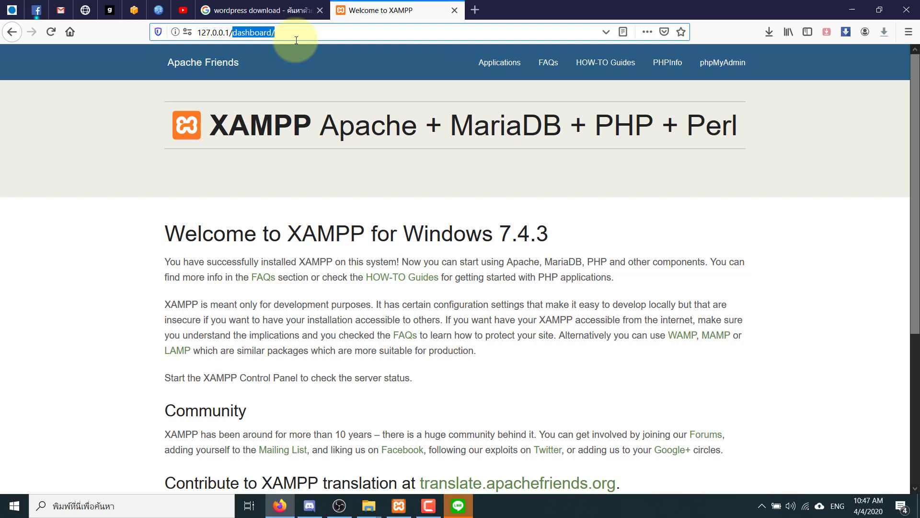
- Replace dashboard/ with phpmyadmin/ and load 127.0.0.1/phpmyadmin/
{"action": "type", "text": "hpp"}
{"action": "key", "text": "BackSpace"}
{"action": "key", "text": "BackSpace"}
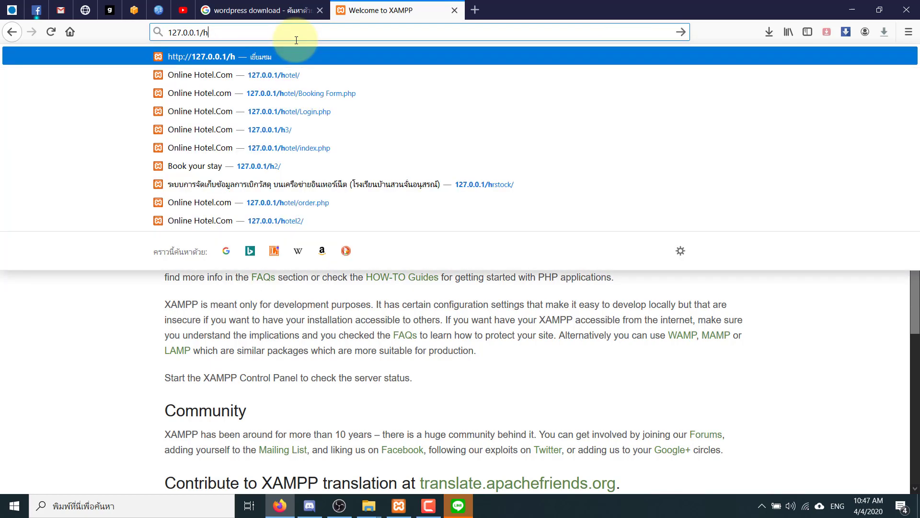
{"action": "type", "text": "hp"}
{"action": "key", "text": "Return"}
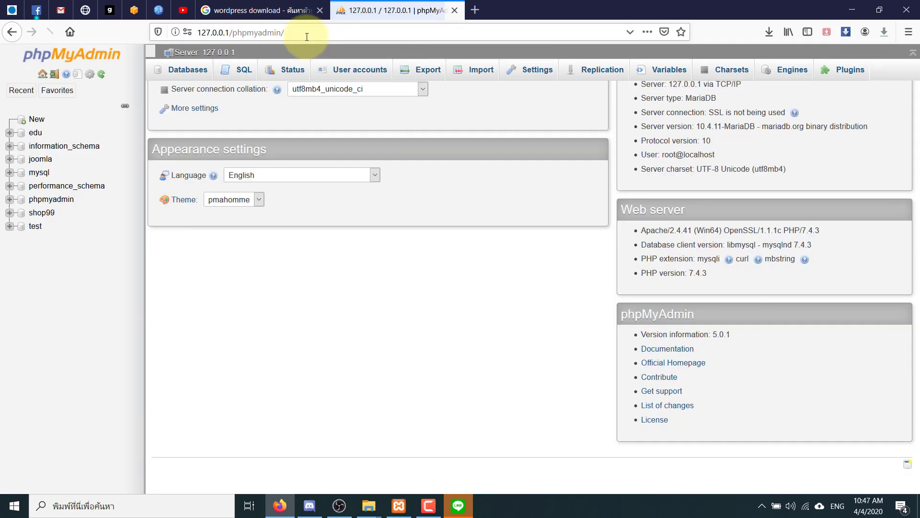
{"action": "left_click", "coordinate": [307, 37]}
{"action": "key", "text": "ctrl+c"}
{"action": "left_click", "coordinate": [339, 506]}
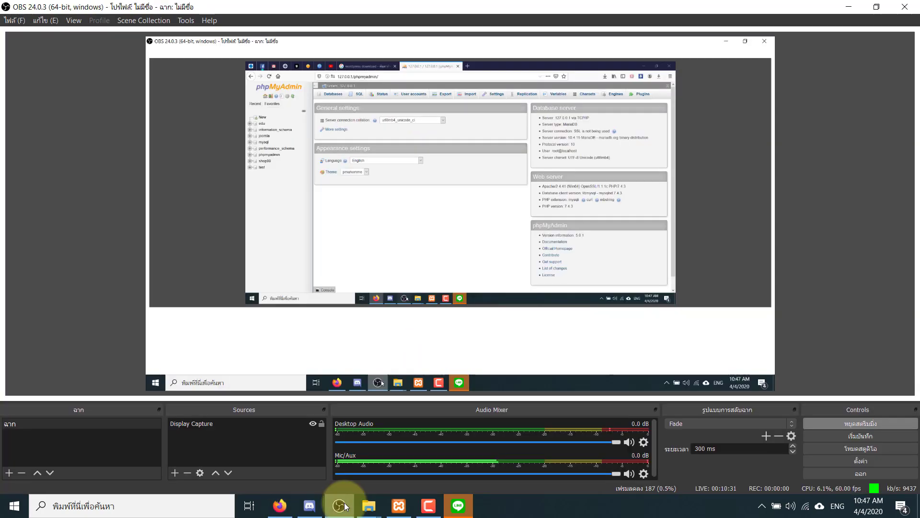
{"action": "left_click", "coordinate": [339, 505]}
{"action": "left_click", "coordinate": [310, 506]}
{"action": "left_click", "coordinate": [390, 468]}
{"action": "key", "text": "ctrl+v"}
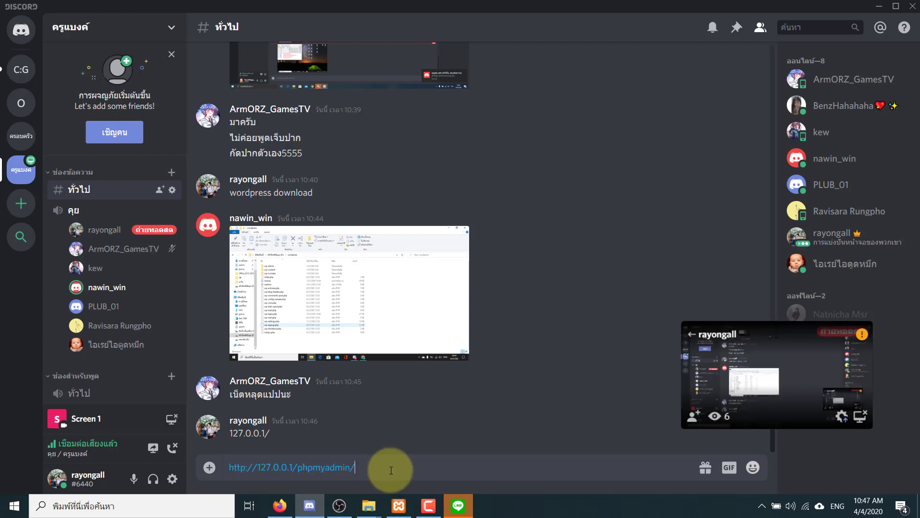
{"action": "key", "text": "Return"}
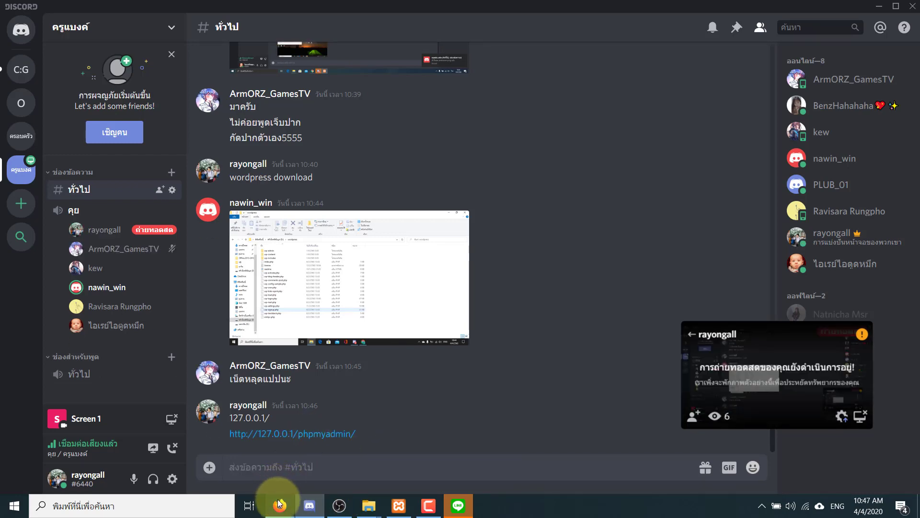
{"action": "left_click", "coordinate": [280, 506]}
{"action": "left_click", "coordinate": [314, 333]}
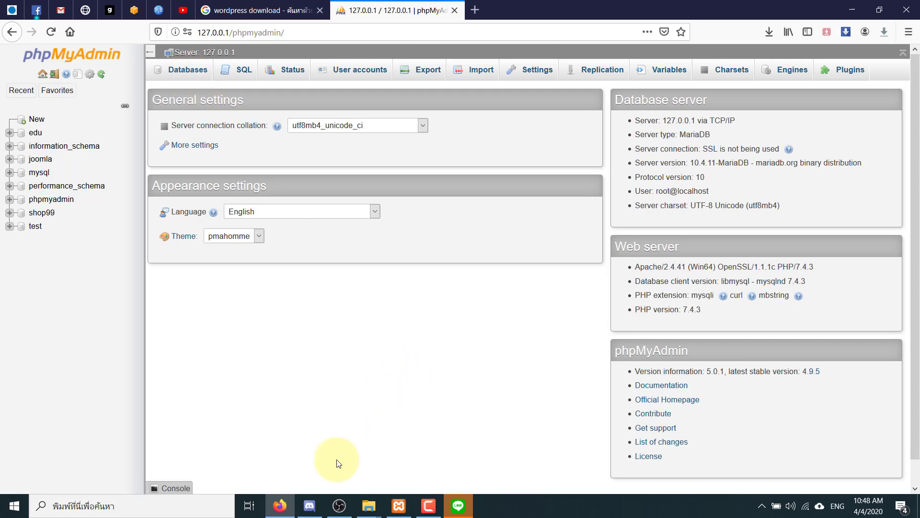
- Bring the Discord channel to the front over the phpMyAdmin page
{"action": "left_click", "coordinate": [317, 507]}
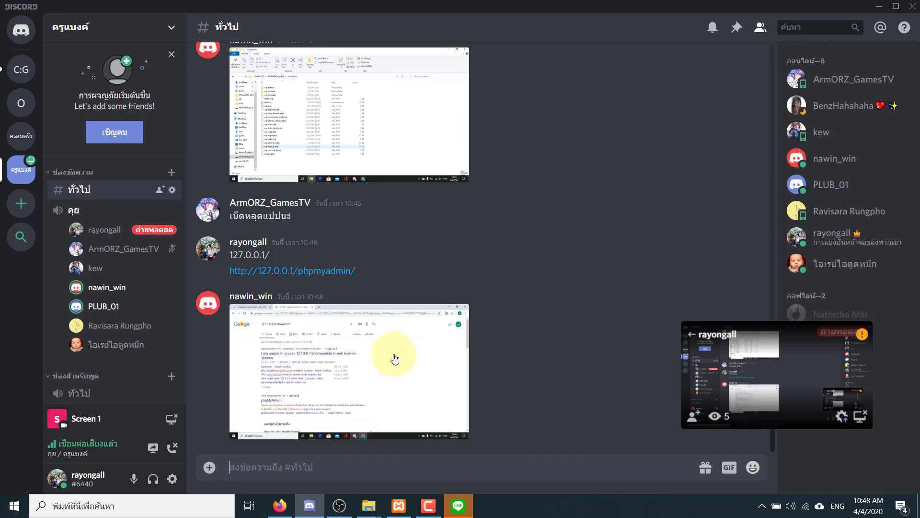
- View the shared screenshot, send 'localhost/phpmyadmin' in Discord, and return to phpMyAdmin in Firefox
{"action": "left_click", "coordinate": [395, 359]}
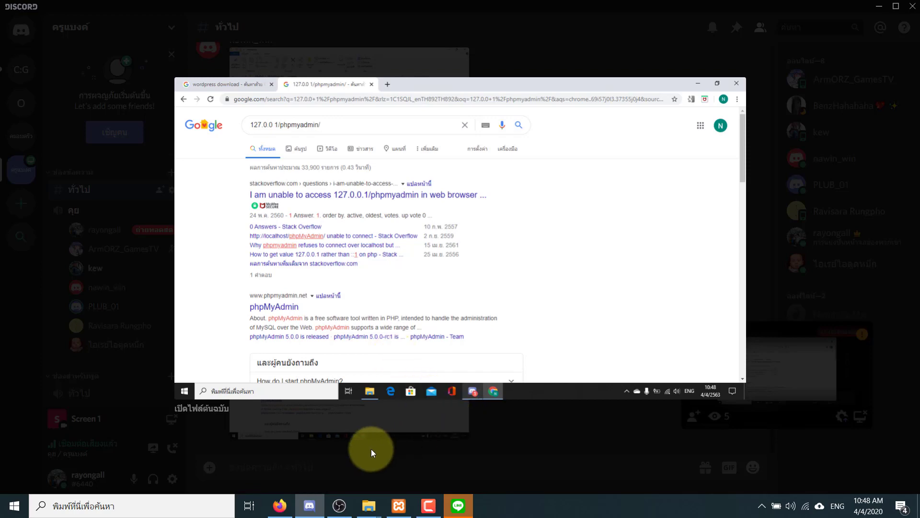
{"action": "left_click", "coordinate": [517, 447]}
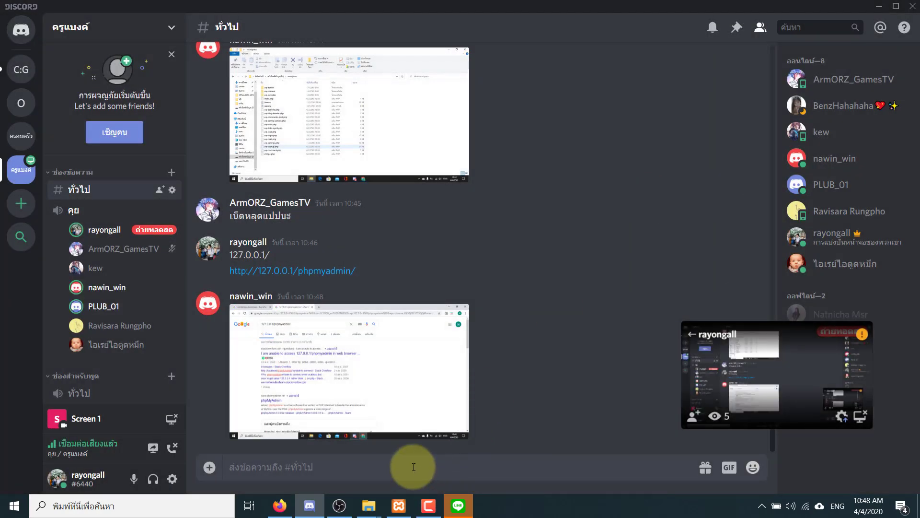
{"action": "type", "text": "d"}
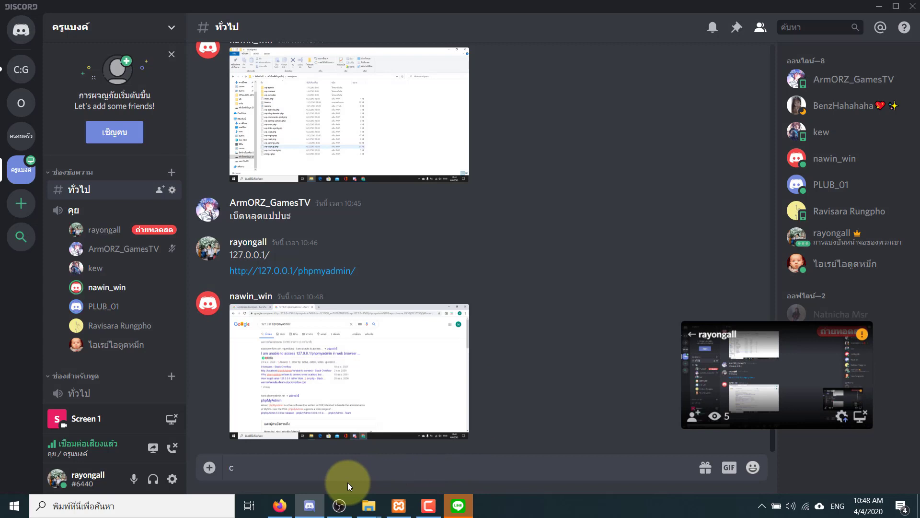
{"action": "key", "text": "BackSpace"}
{"action": "type", "text": "localh"}
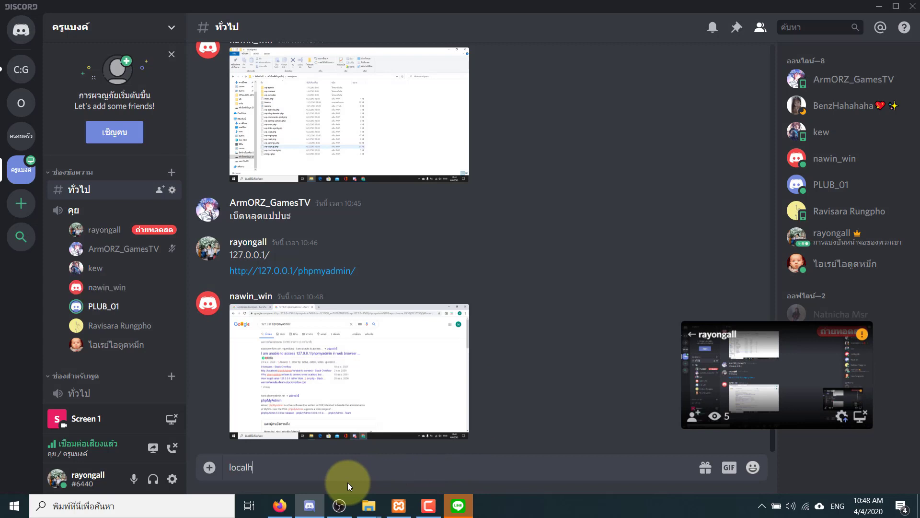
{"action": "type", "text": "ost/phpy"}
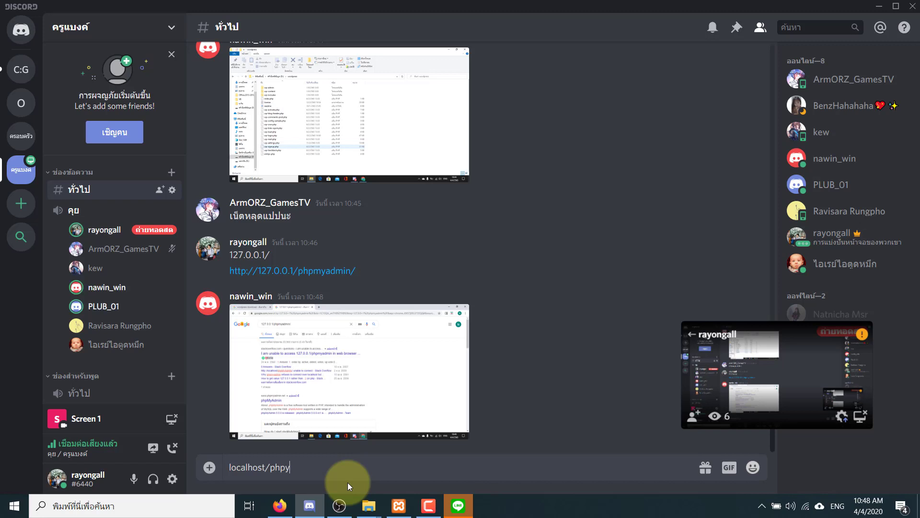
{"action": "key", "text": "BackSpace"}
{"action": "type", "text": "myadmin"}
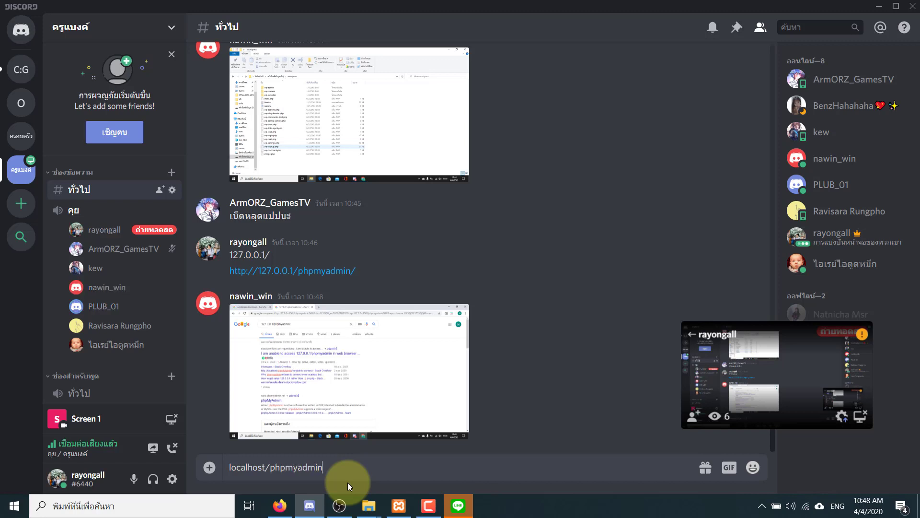
{"action": "key", "text": "Return"}
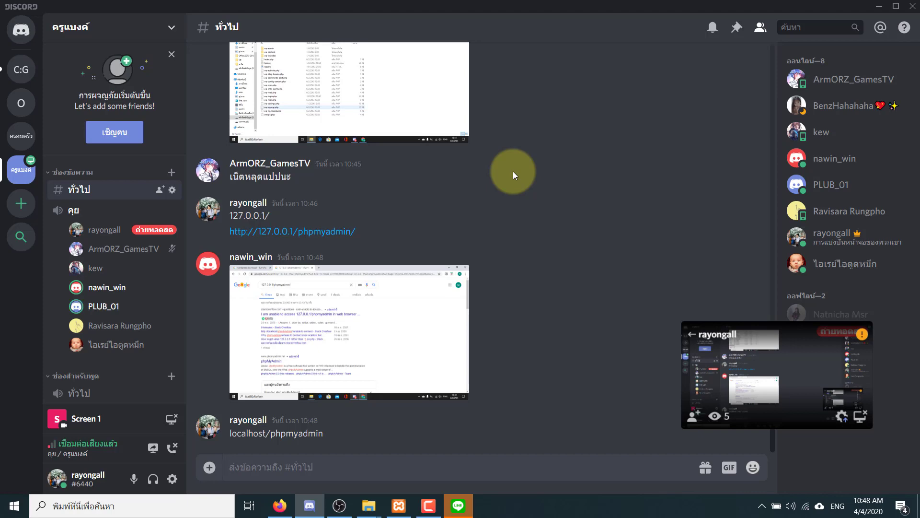
{"action": "left_click", "coordinate": [282, 508]}
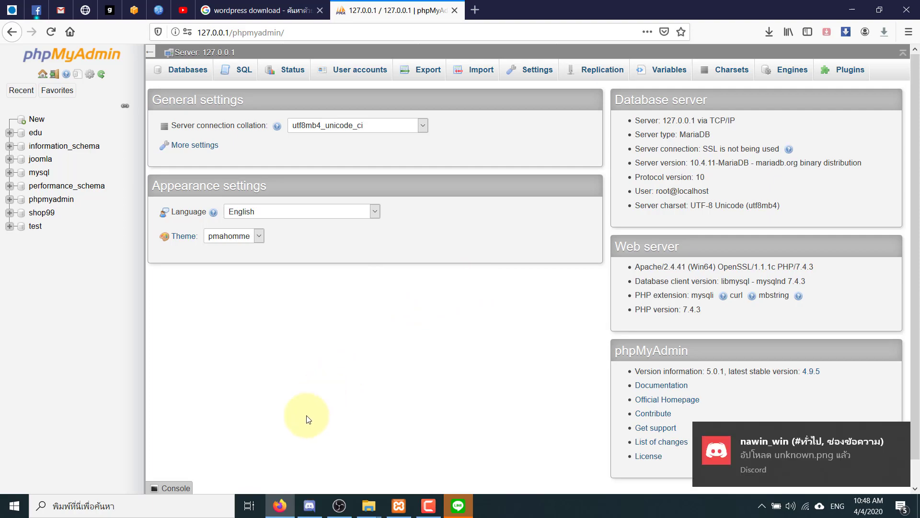
{"action": "left_click", "coordinate": [310, 506]}
{"action": "left_click", "coordinate": [350, 390]}
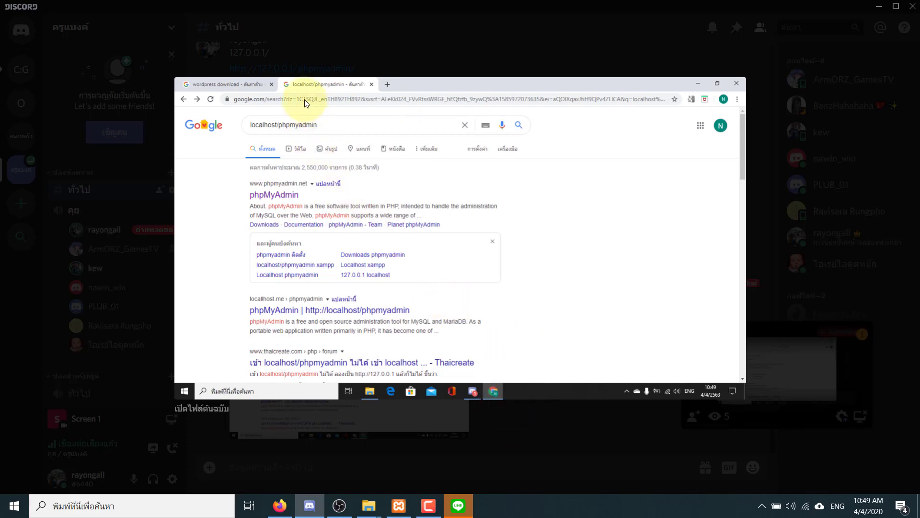
{"action": "left_click", "coordinate": [525, 428]}
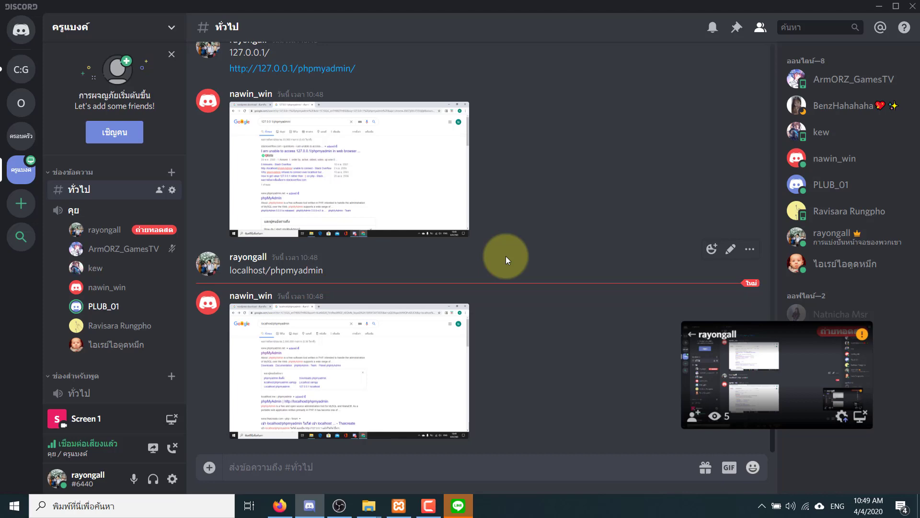
{"action": "left_click", "coordinate": [286, 511]}
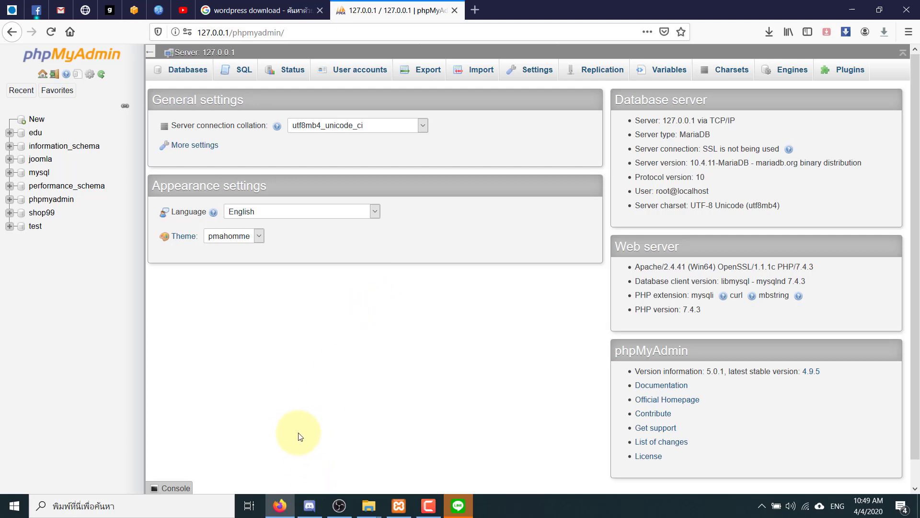
{"action": "left_click", "coordinate": [293, 34]}
{"action": "key", "text": "ctrl+c"}
{"action": "left_click", "coordinate": [309, 504]}
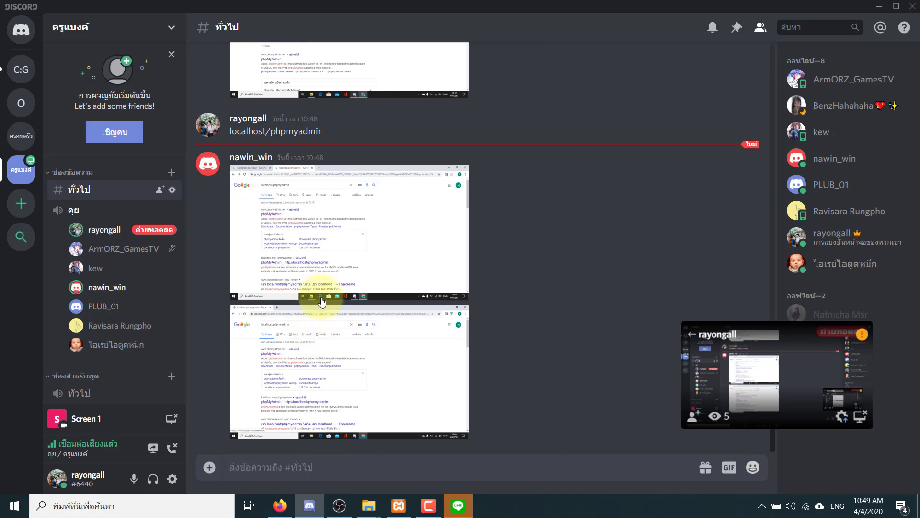
{"action": "key", "text": "ctrl+v"}
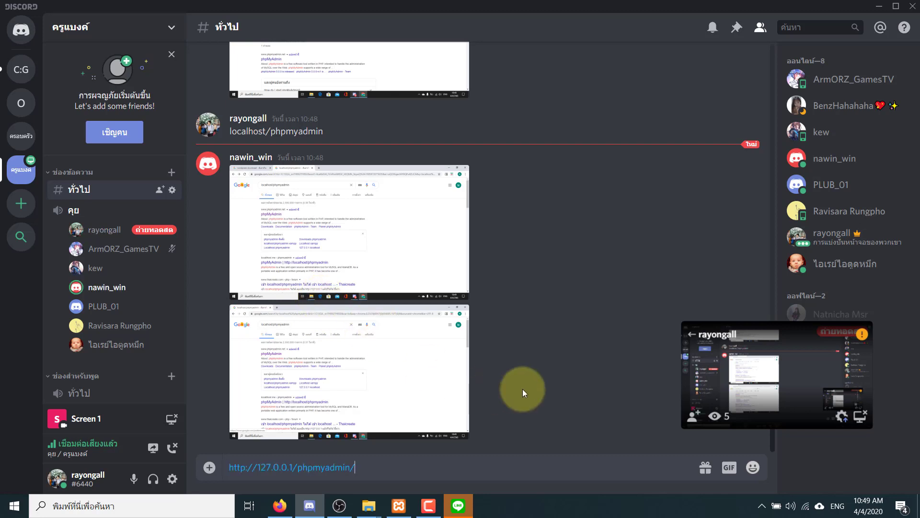
{"action": "key", "text": "Return"}
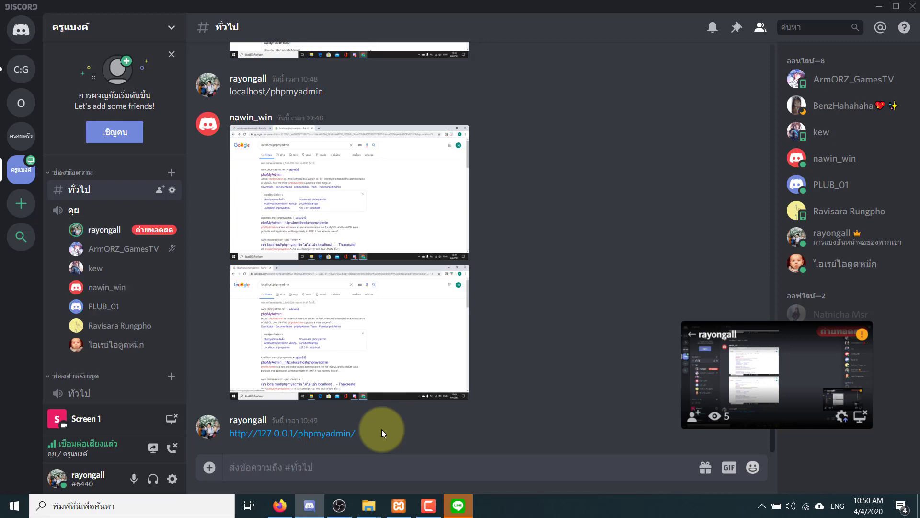
{"action": "left_click", "coordinate": [288, 504]}
{"action": "left_click", "coordinate": [124, 249]}
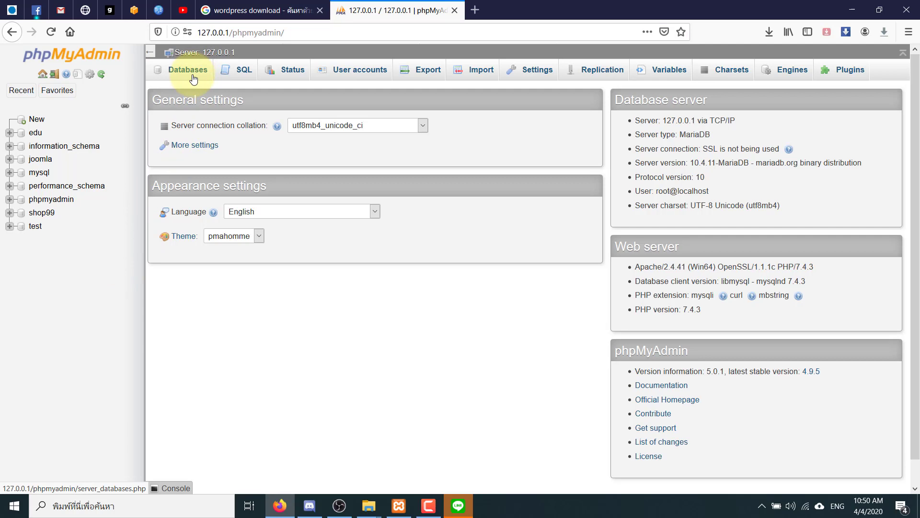
- Open phpMyAdmin's Databases page (server_databases.php) with the database list and creation form
{"action": "key", "text": "super+plus"}
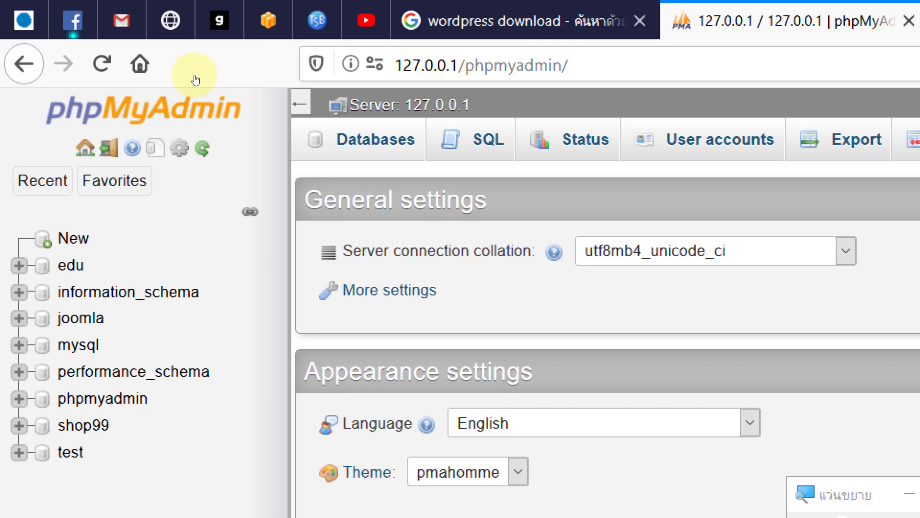
{"action": "key", "text": "ctrl+alt+space"}
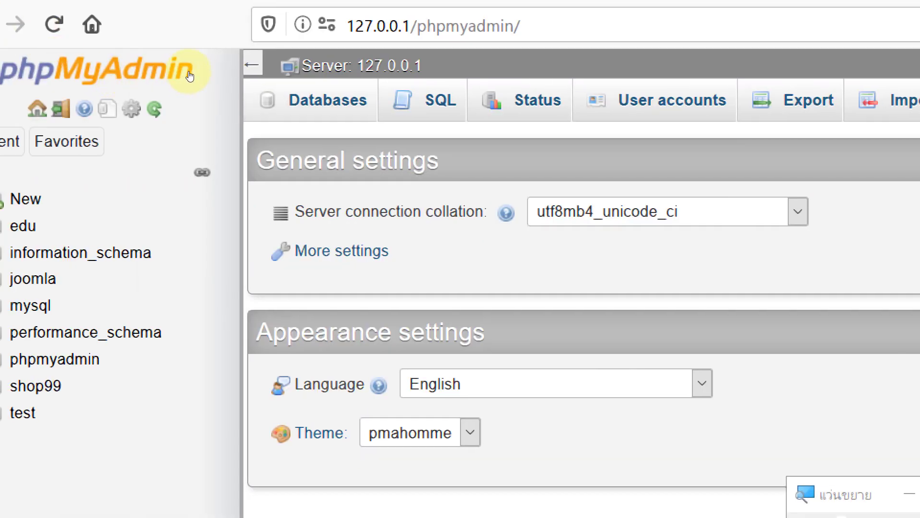
{"action": "key", "text": "ctrl+alt+minus"}
{"action": "left_click", "coordinate": [328, 100]}
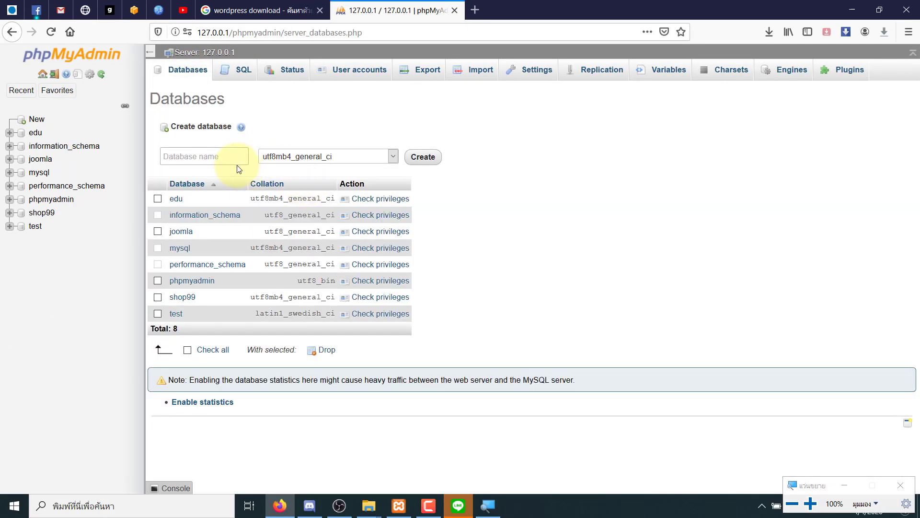
- Name the new database wp1 instead of 'wordpress', keep utf8mb4_general_ci, and create it
{"action": "left_click", "coordinate": [234, 159]}
{"action": "key", "text": "super+plus"}
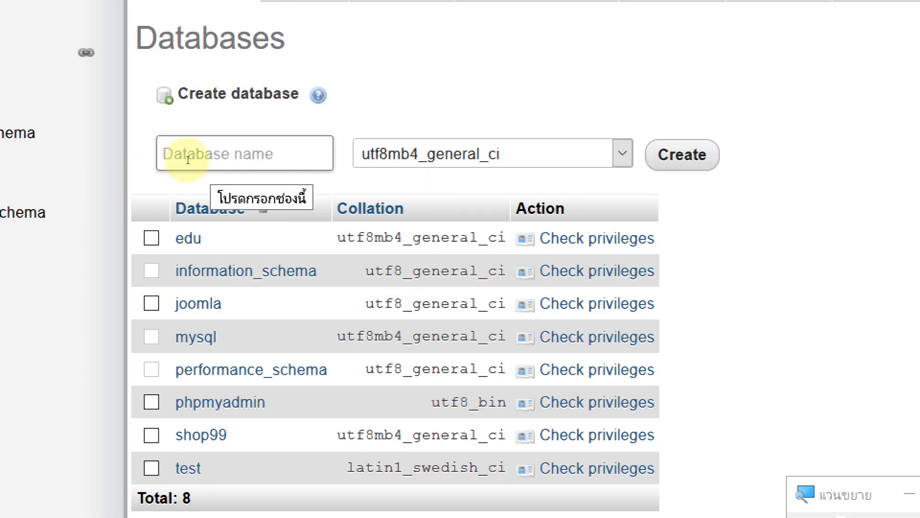
{"action": "type", "text": "word"}
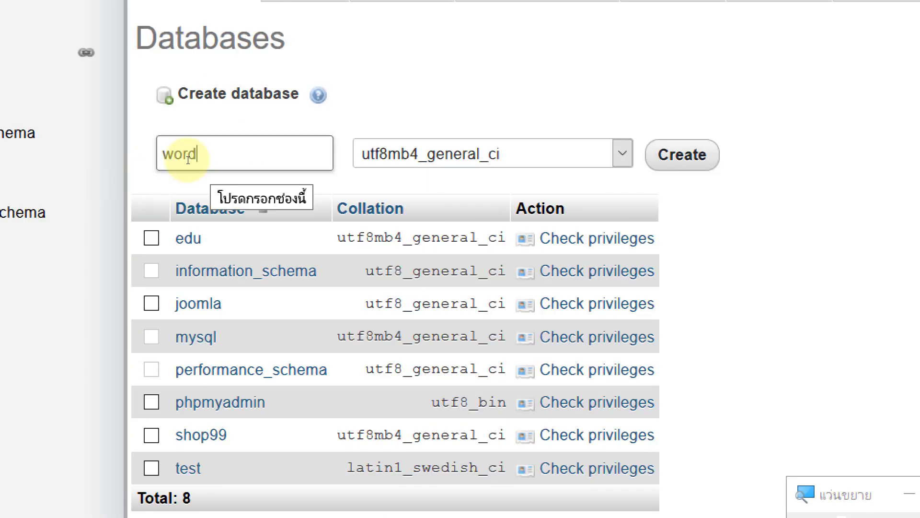
{"action": "type", "text": "press"}
{"action": "key", "text": "BackSpace"}
{"action": "key", "text": "BackSpace"}
{"action": "key", "text": "BackSpace"}
{"action": "key", "text": "BackSpace"}
{"action": "key", "text": "BackSpace"}
{"action": "key", "text": "BackSpace"}
{"action": "key", "text": "BackSpace"}
{"action": "key", "text": "BackSpace"}
{"action": "type", "text": "w"}
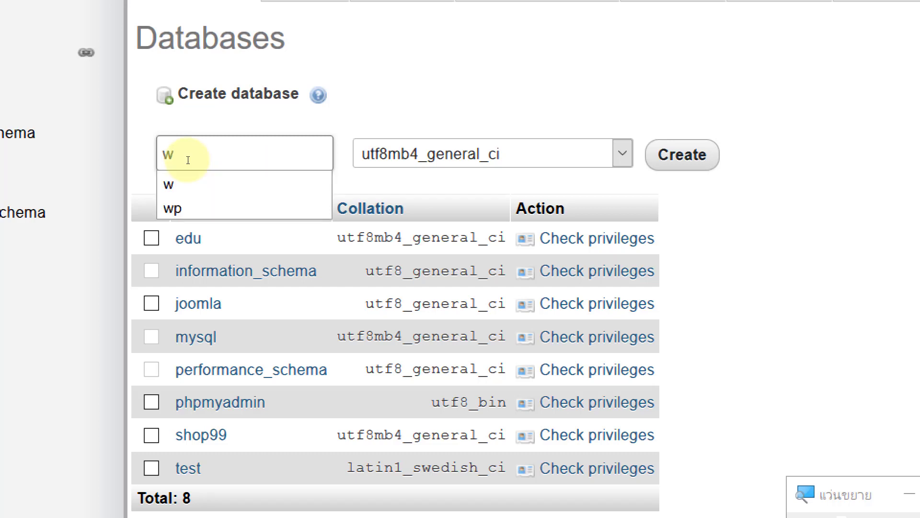
{"action": "type", "text": "p1"}
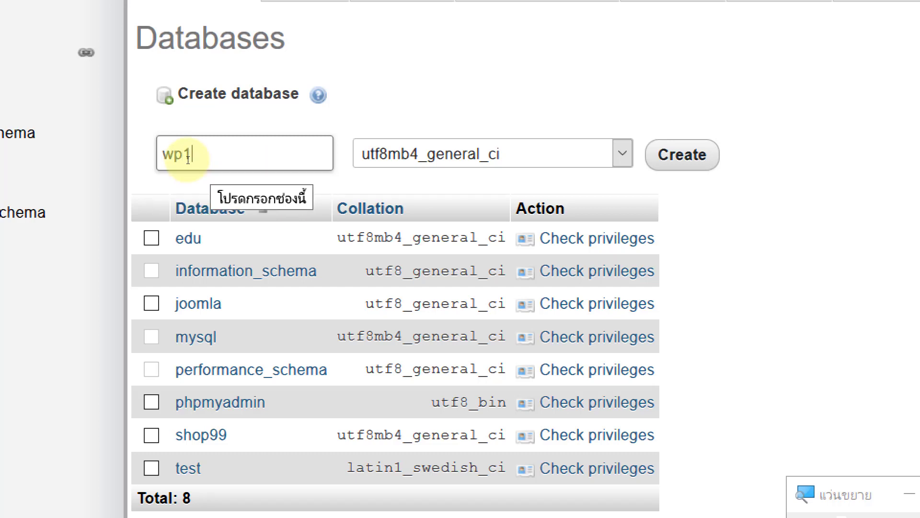
{"action": "left_click", "coordinate": [344, 118]}
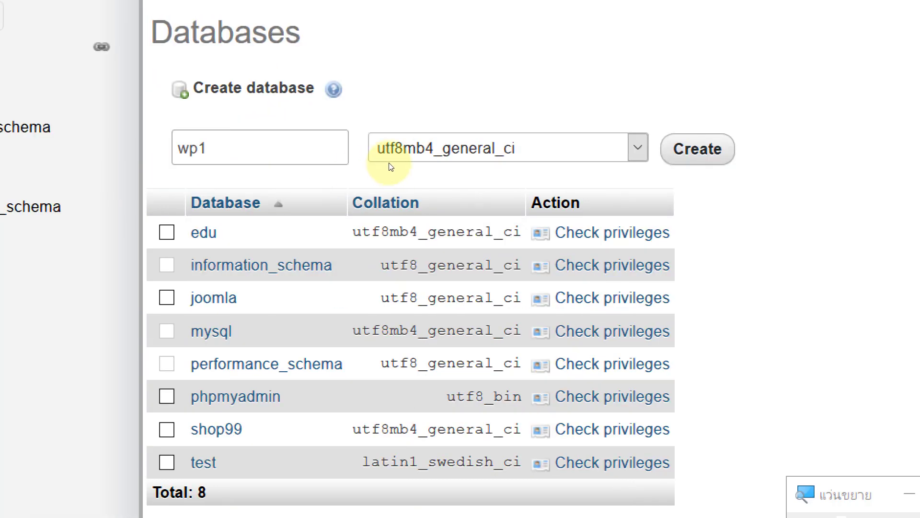
{"action": "key", "text": "super+minus"}
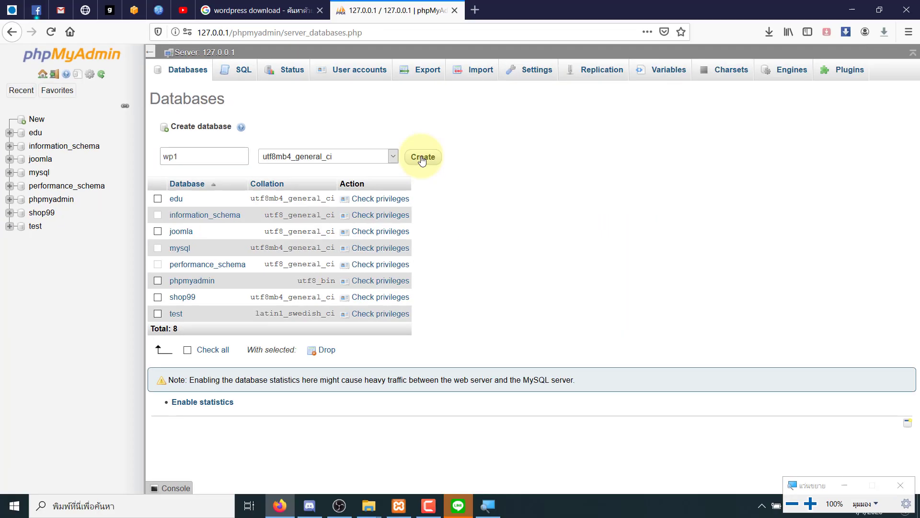
{"action": "left_click", "coordinate": [422, 158]}
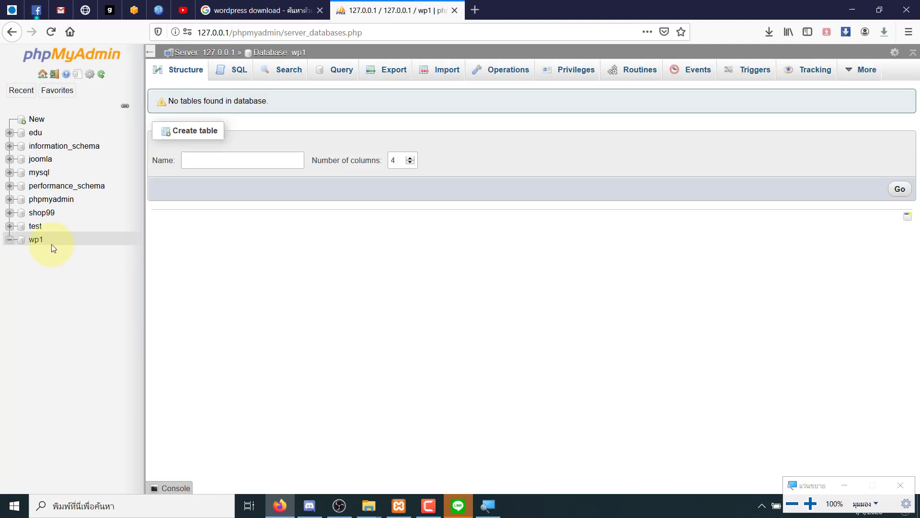
{"action": "key", "text": "super+plus"}
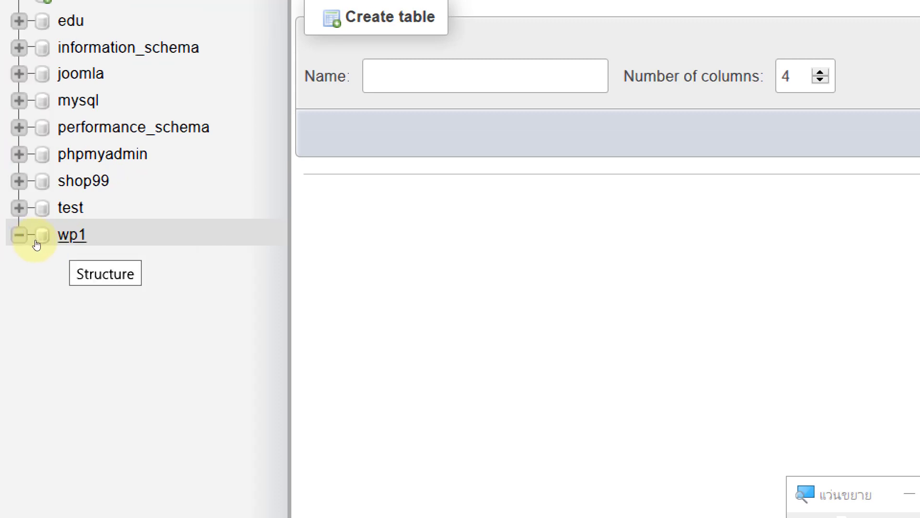
{"action": "key", "text": "super+minus"}
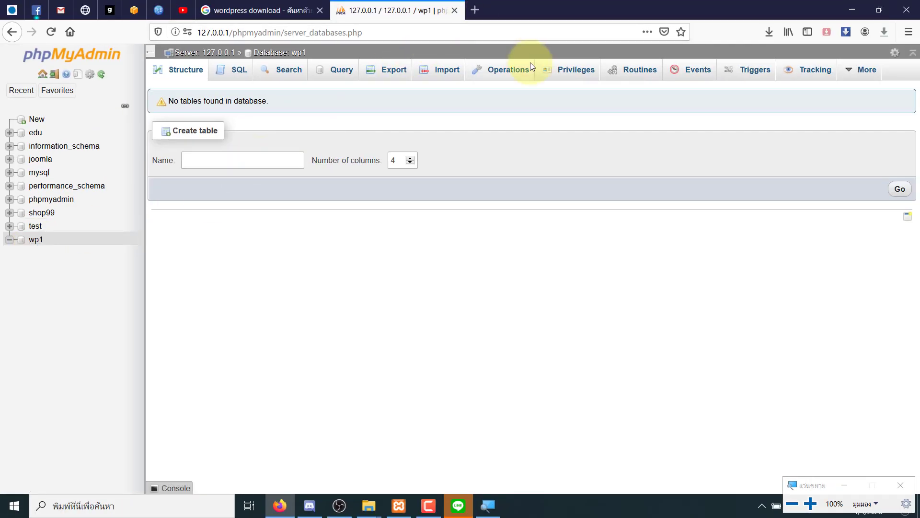
- Open a new Firefox tab and enter the address 127.0.0.1/
{"action": "left_click", "coordinate": [480, 14]}
{"action": "type", "text": "127.0.0.1/"}
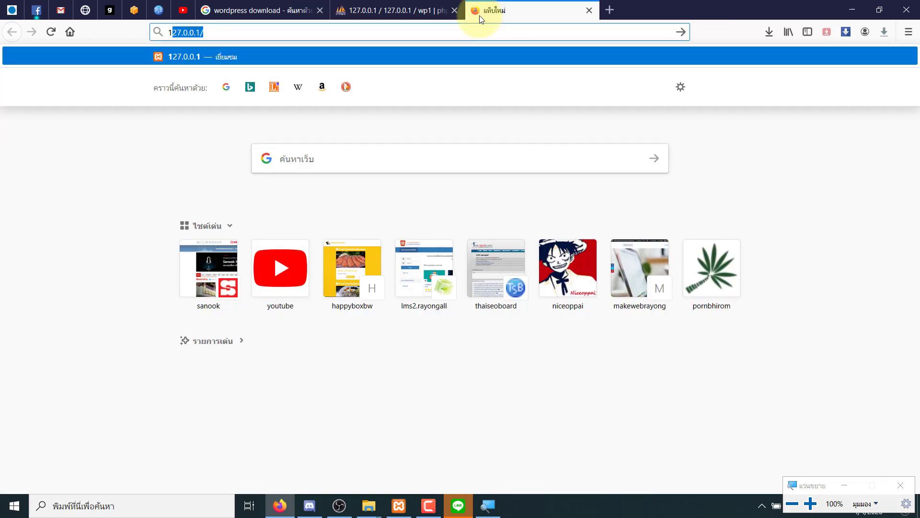
{"action": "key", "text": "Right"}
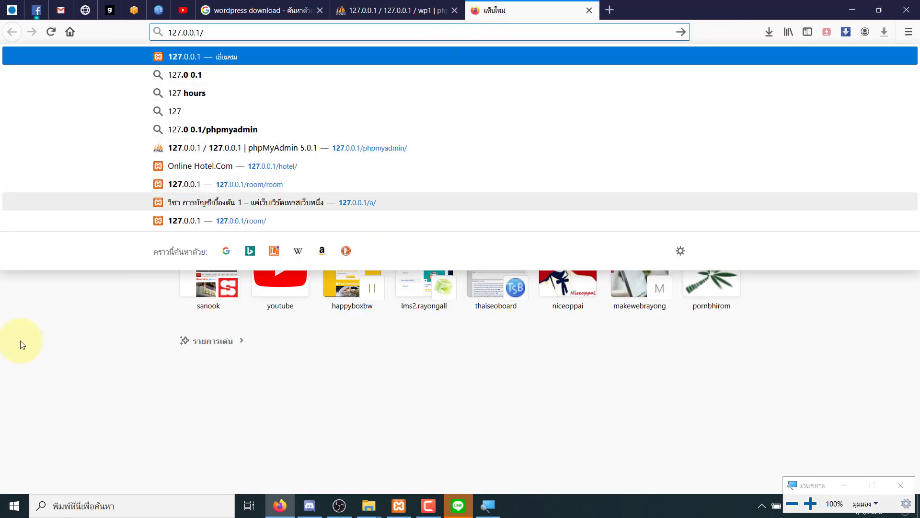
{"action": "left_click", "coordinate": [230, 393]}
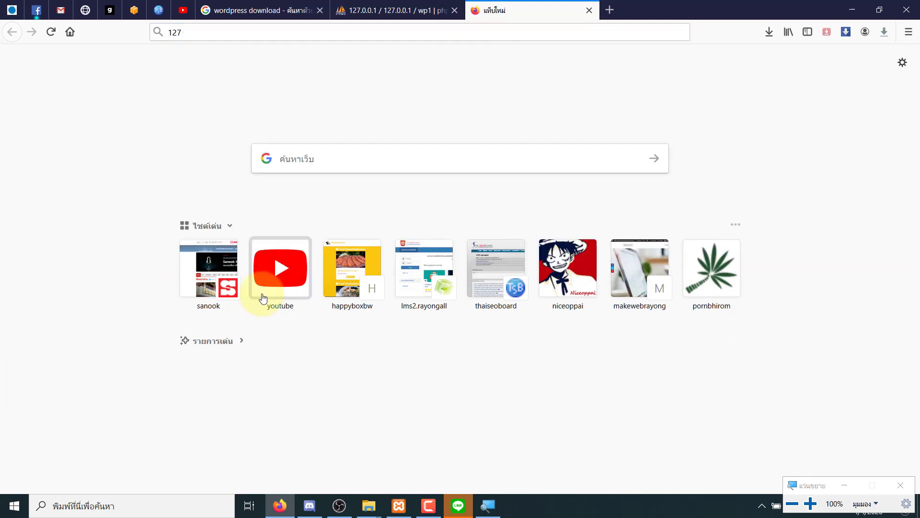
{"action": "left_click", "coordinate": [209, 31]}
{"action": "type", "text": ".0.0."}
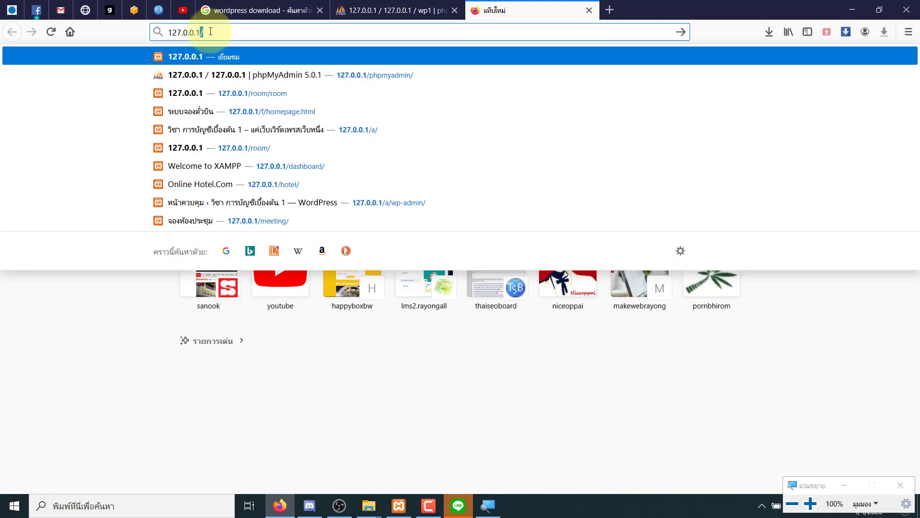
{"action": "type", "text": "1/"}
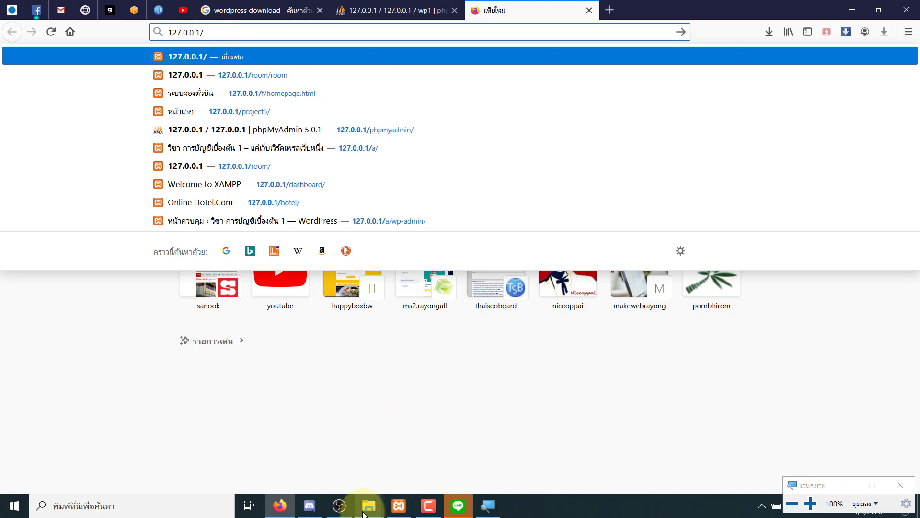
- Inspect the 43.4 MB wordpress folder in C:\xampp\htdocs, then return to the browser
{"action": "mouse_move", "coordinate": [363, 514]}
{"action": "left_click", "coordinate": [397, 427]}
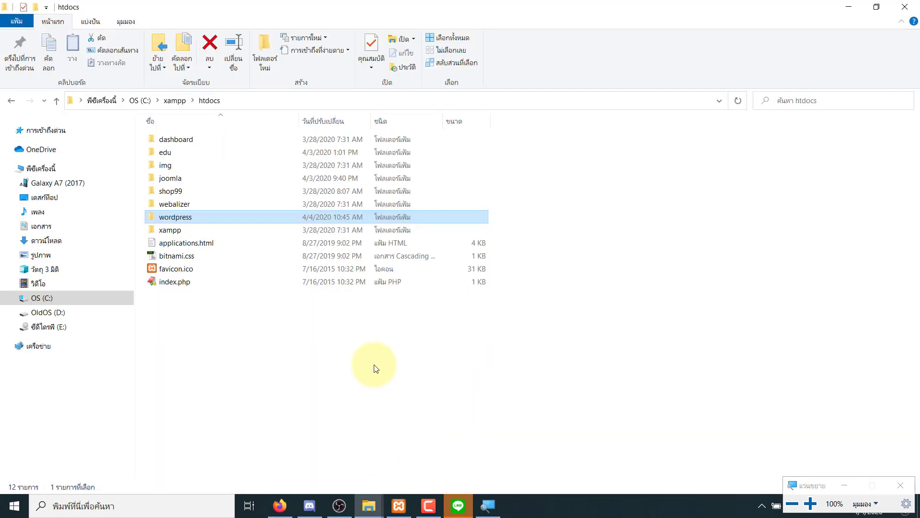
{"action": "left_click", "coordinate": [230, 259]}
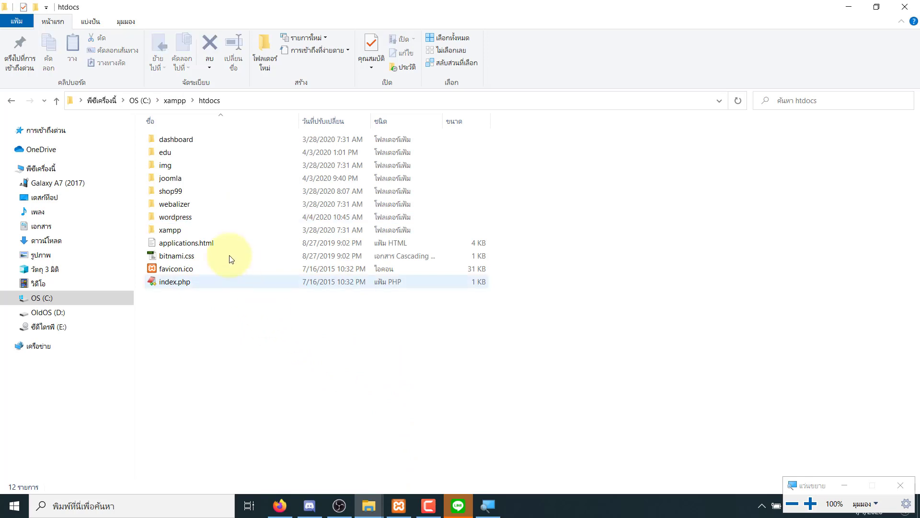
{"action": "mouse_move", "coordinate": [198, 225]}
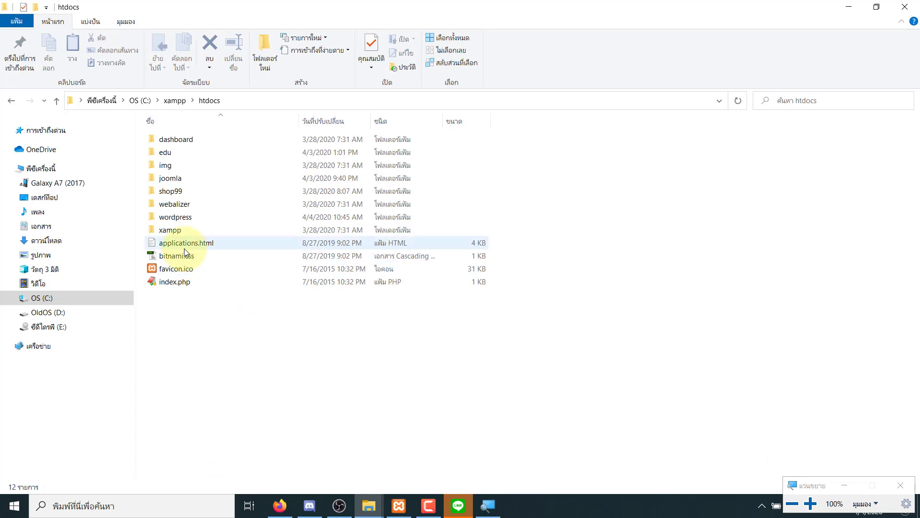
{"action": "left_click", "coordinate": [193, 219]}
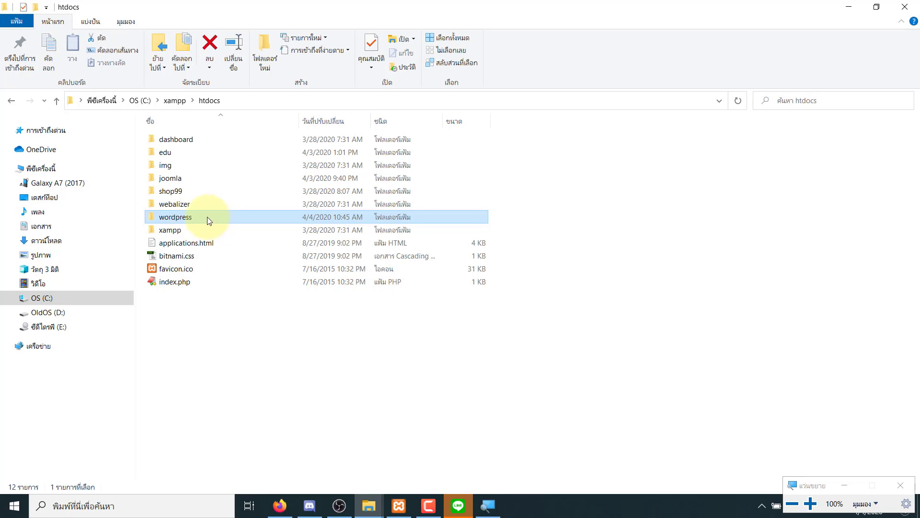
{"action": "mouse_move", "coordinate": [182, 218]}
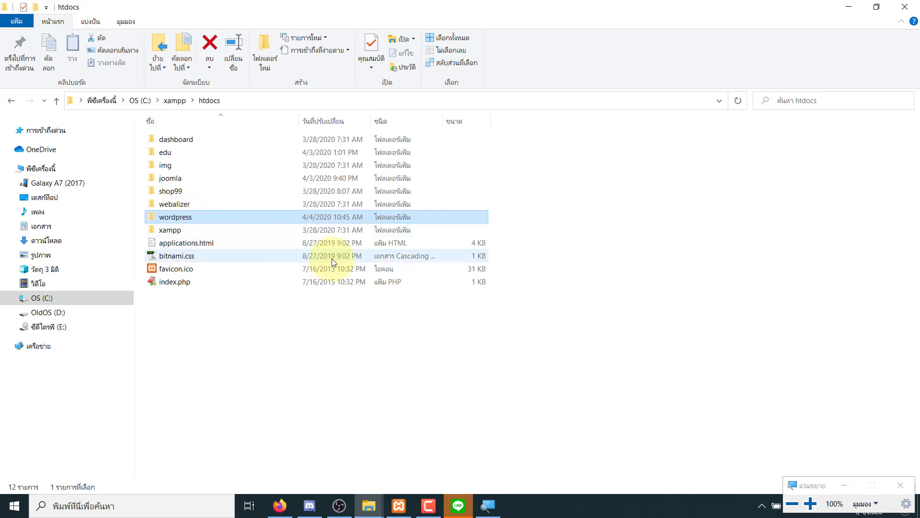
{"action": "left_click", "coordinate": [278, 504]}
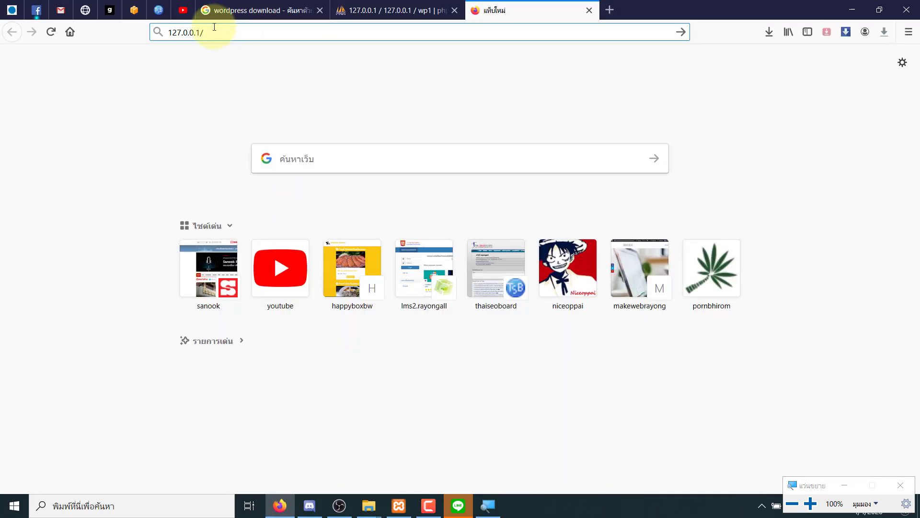
- Load 127.0.0.1/wordpress to reach the WordPress setup page
{"action": "type", "text": "wordpre"}
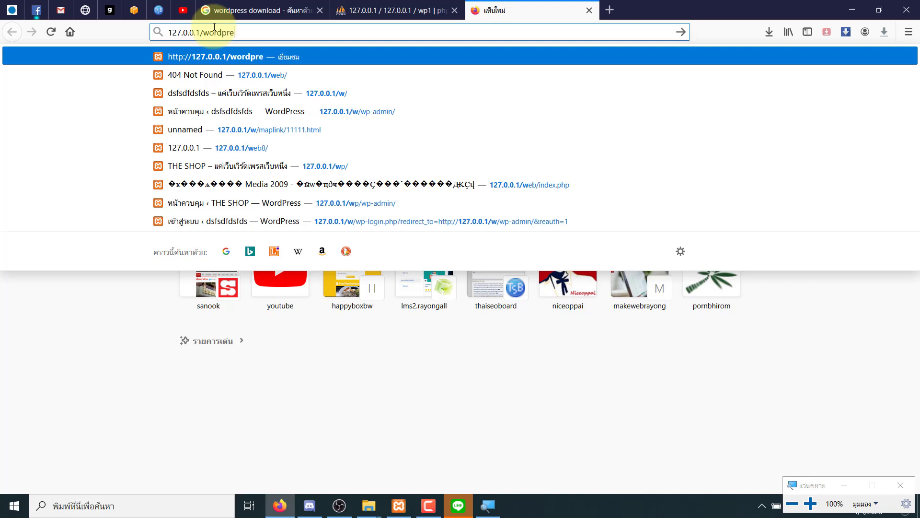
{"action": "type", "text": "ss"}
{"action": "key", "text": "Return"}
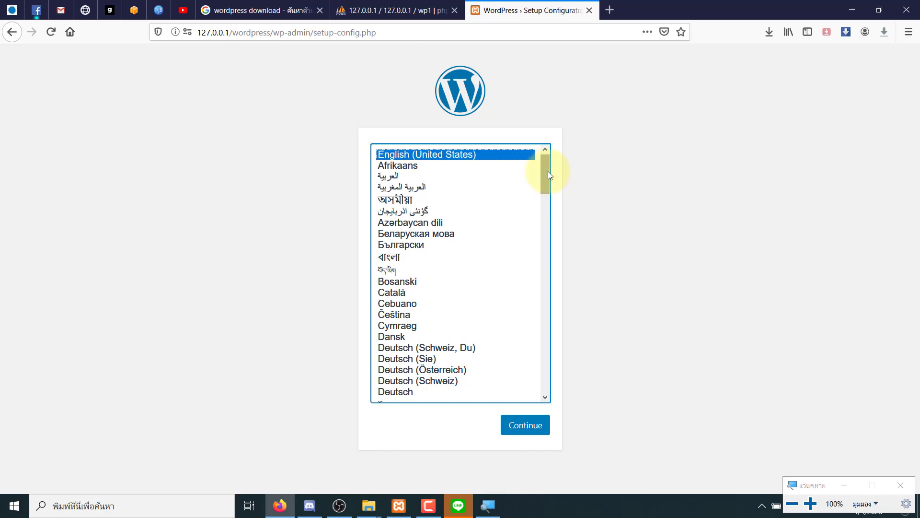
{"action": "mouse_move", "coordinate": [547, 169]}
{"action": "left_mouse_down"}
{"action": "mouse_move", "coordinate": [560, 398]}
{"action": "mouse_move", "coordinate": [536, 164]}
{"action": "left_mouse_up"}
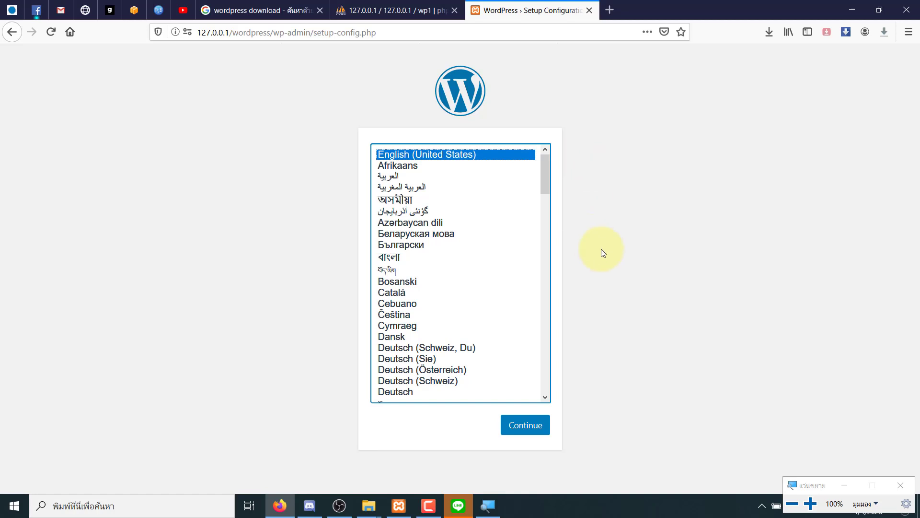
{"action": "left_click_drag", "start_coordinate": [545, 192], "coordinate": [568, 395]}
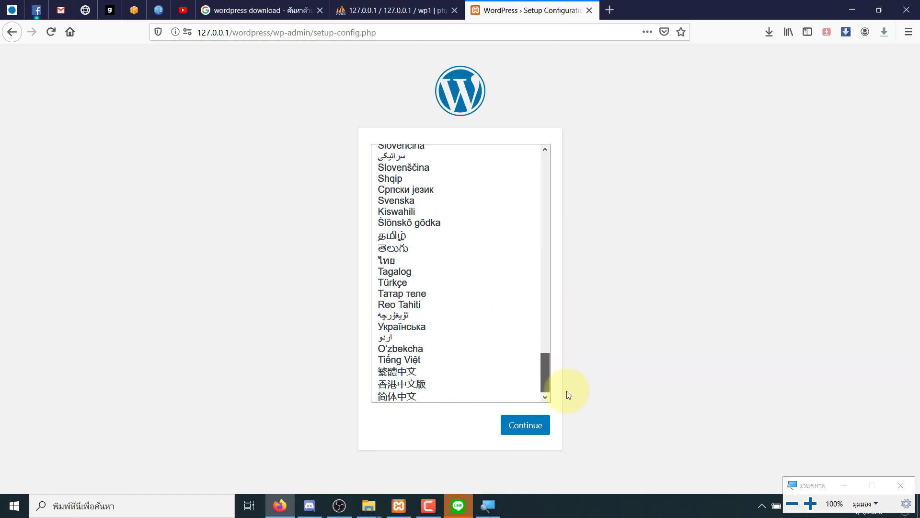
- Choose Thai (ไทย) as the installation language
{"action": "left_click", "coordinate": [454, 262]}
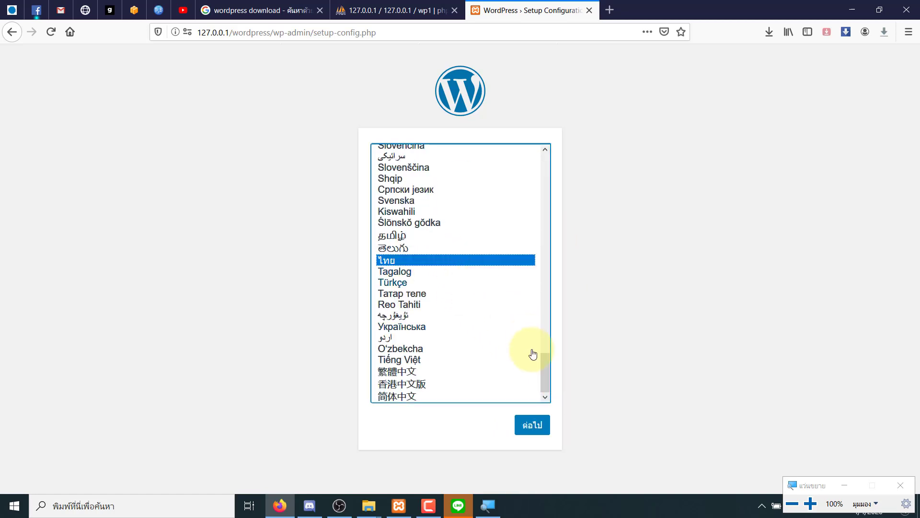
{"action": "left_click_drag", "start_coordinate": [544, 366], "coordinate": [537, 184]}
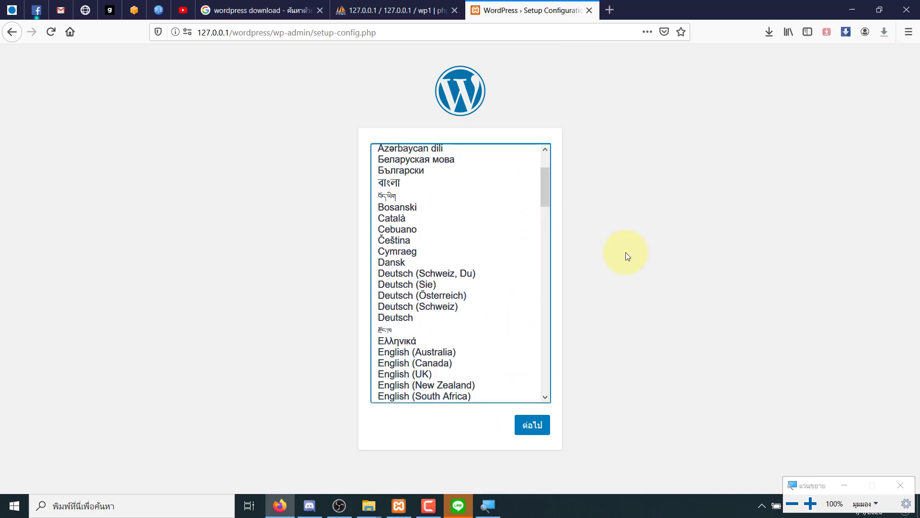
{"action": "scroll", "coordinate": [551, 185], "scroll_direction": "up", "scroll_amount": 1}
{"action": "left_click", "coordinate": [554, 167]}
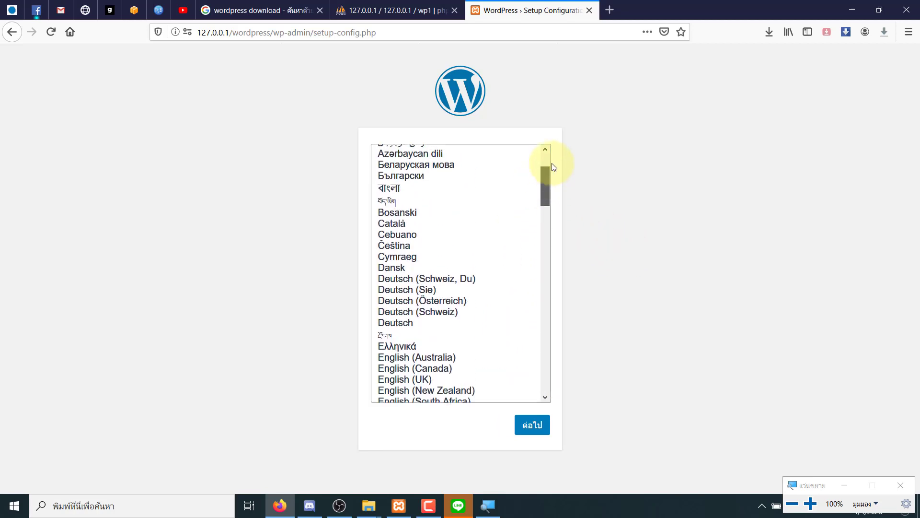
{"action": "left_click_drag", "start_coordinate": [552, 166], "coordinate": [551, 156]}
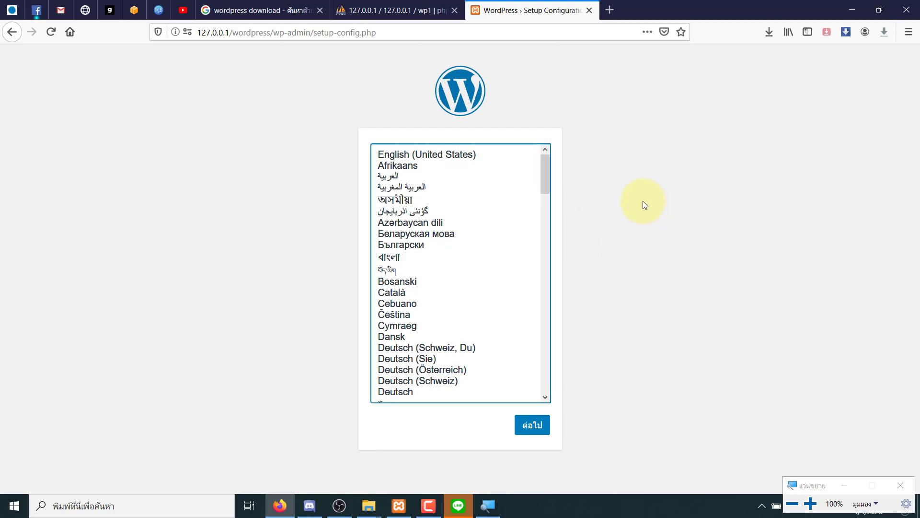
{"action": "left_click", "coordinate": [257, 203]}
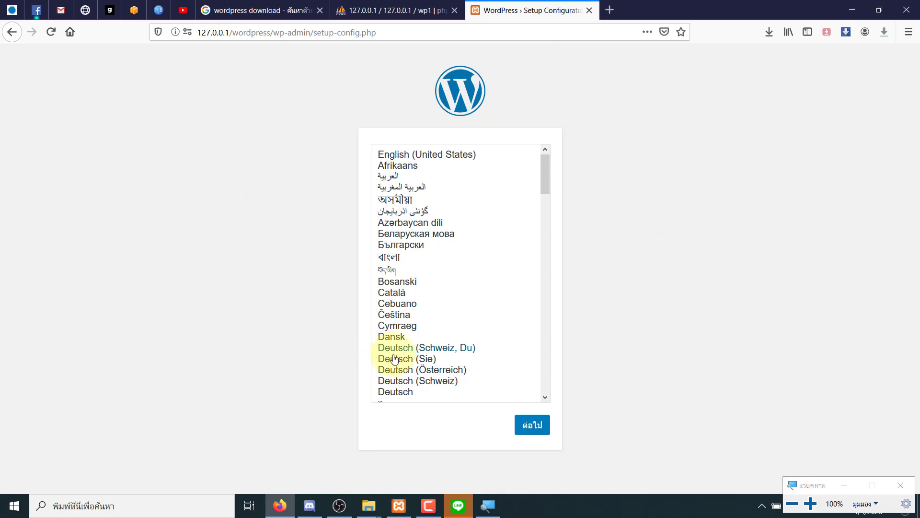
{"action": "left_click", "coordinate": [402, 504]}
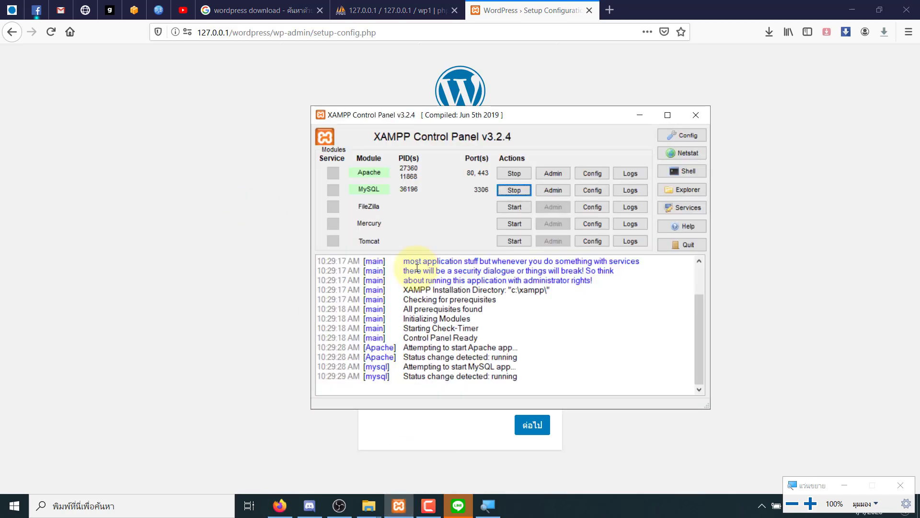
{"action": "left_click_drag", "start_coordinate": [456, 108], "coordinate": [648, 102]}
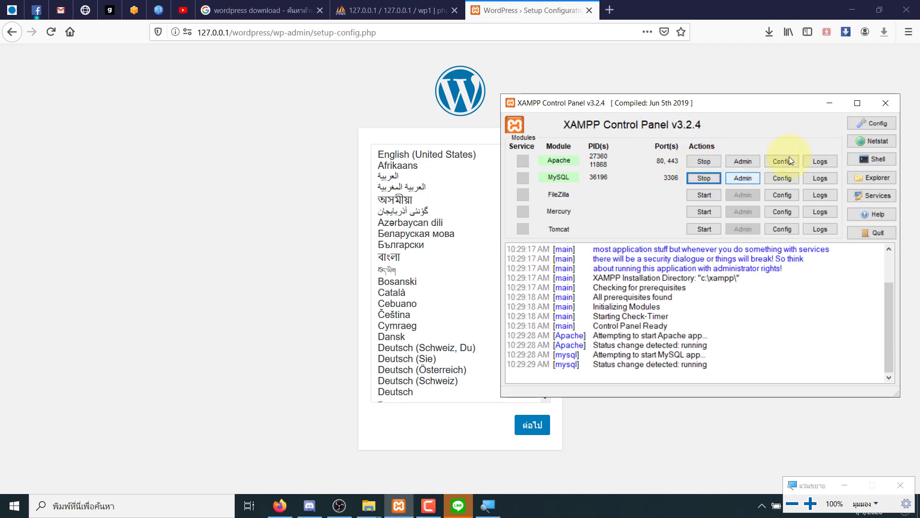
{"action": "left_click", "coordinate": [829, 103]}
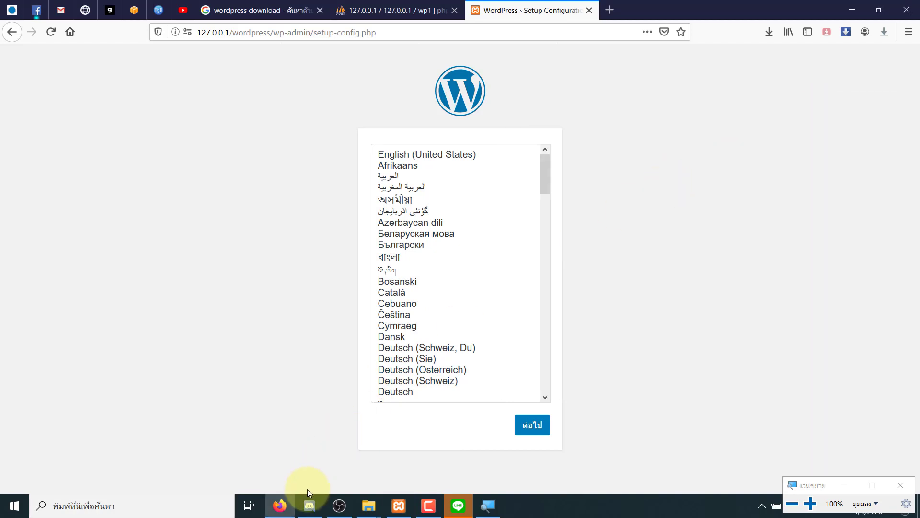
{"action": "left_click", "coordinate": [399, 506]}
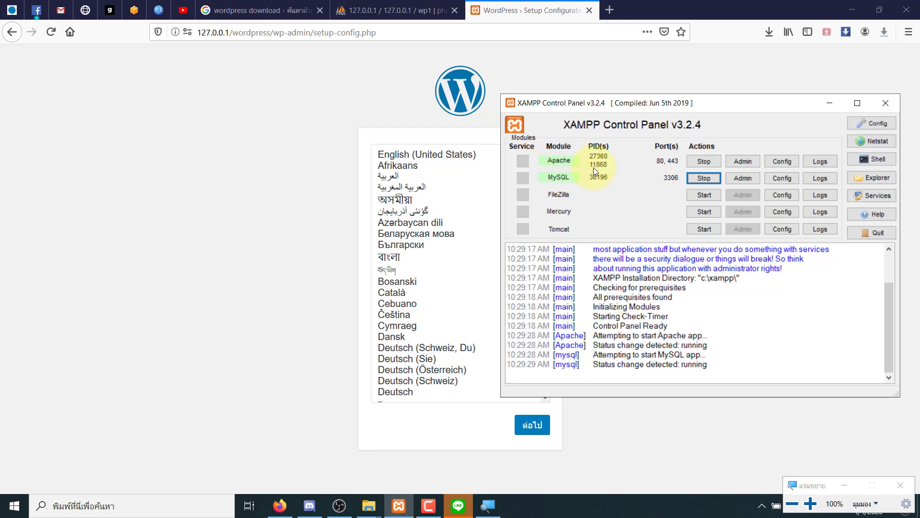
{"action": "left_click", "coordinate": [830, 103]}
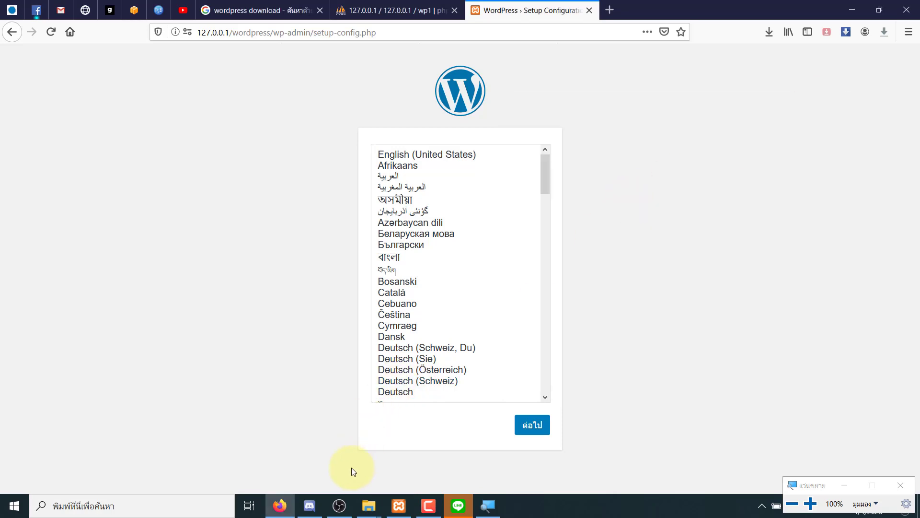
{"action": "mouse_move", "coordinate": [367, 507]}
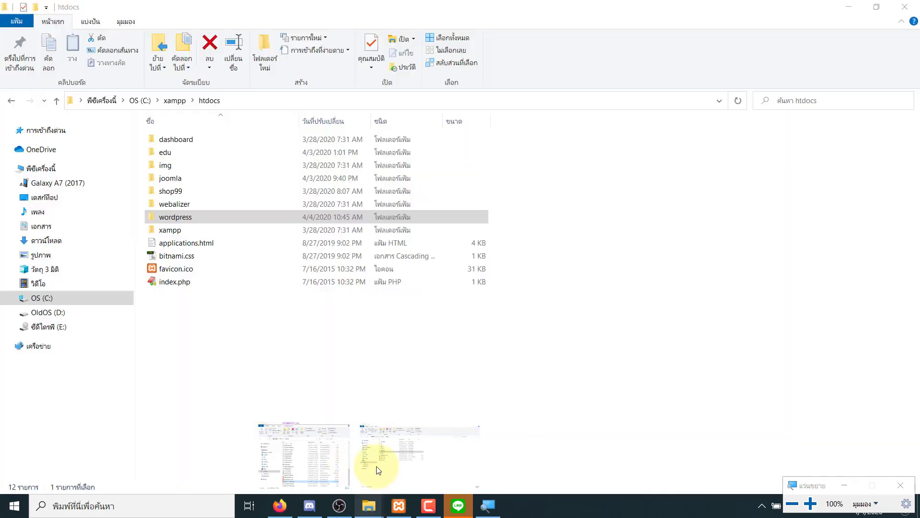
- Browse into C:\xampp\htdocs\wordpress and select all 19 files
{"action": "left_click", "coordinate": [378, 470]}
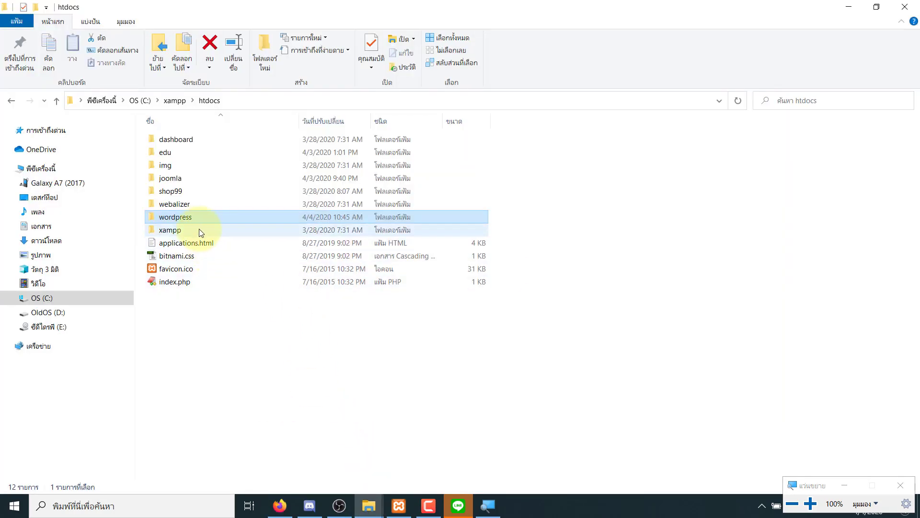
{"action": "left_click", "coordinate": [11, 100]}
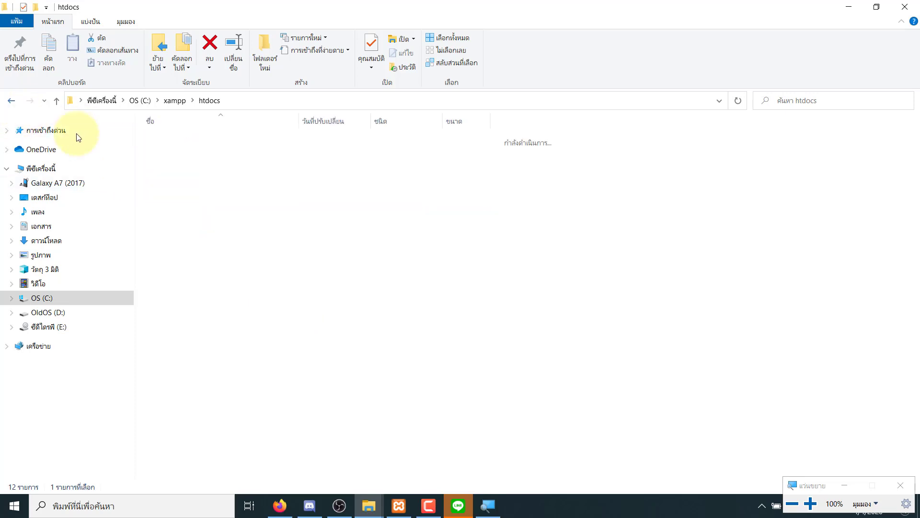
{"action": "double_click", "coordinate": [179, 204]}
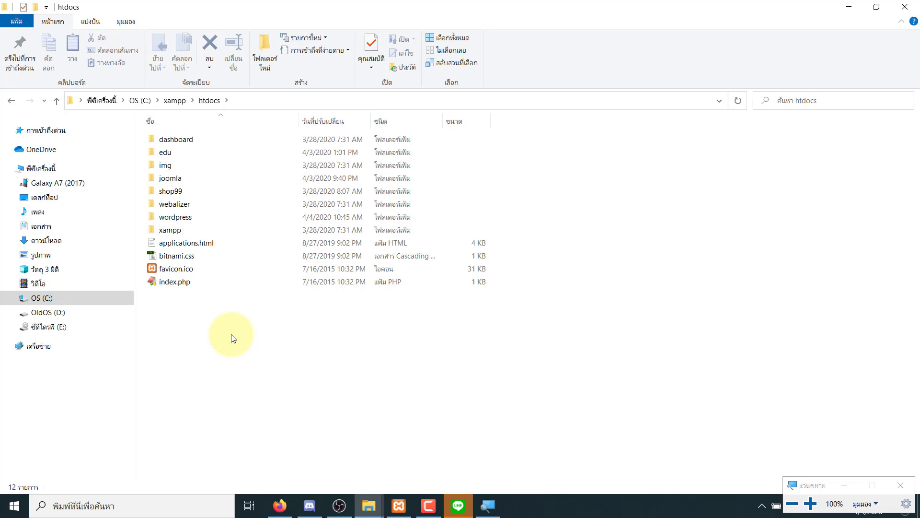
{"action": "left_click", "coordinate": [190, 225]}
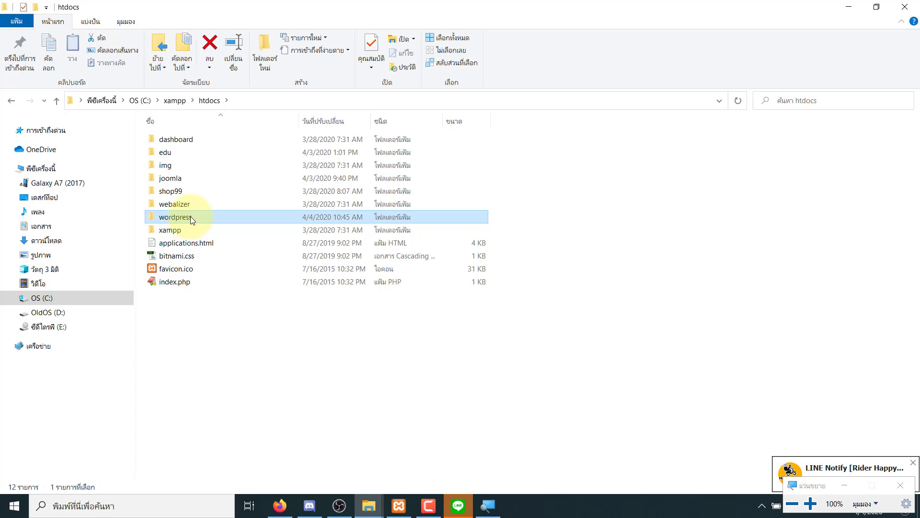
{"action": "double_click", "coordinate": [191, 219]}
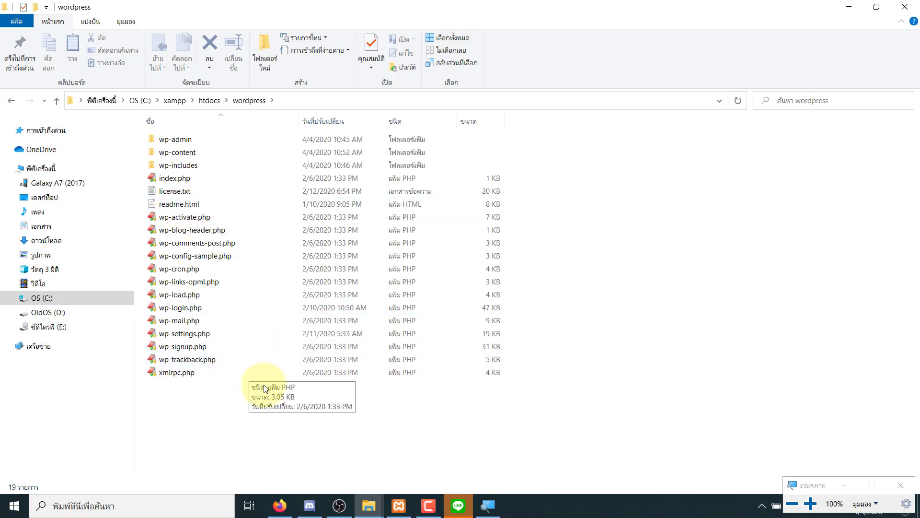
{"action": "left_click_drag", "start_coordinate": [394, 430], "coordinate": [161, 135]}
{"action": "left_click_drag", "start_coordinate": [554, 411], "coordinate": [191, 139]}
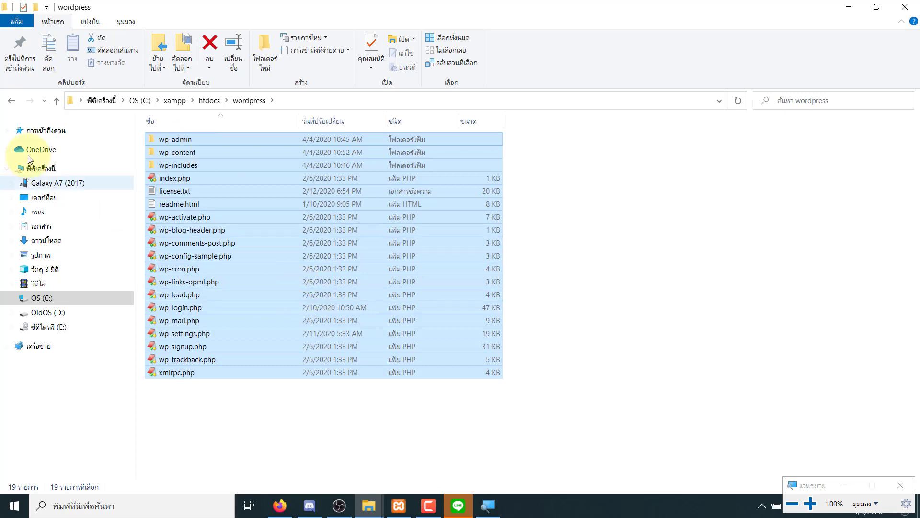
{"action": "left_click", "coordinate": [12, 100]}
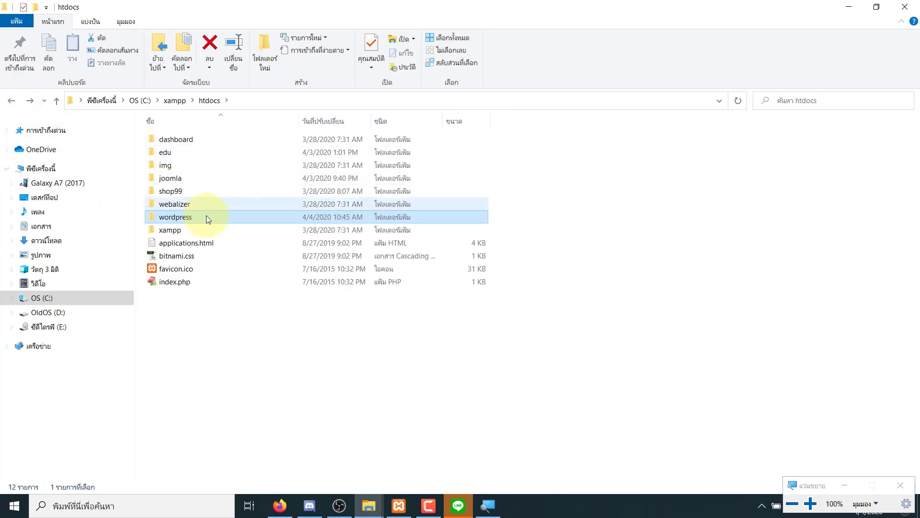
{"action": "double_click", "coordinate": [195, 216]}
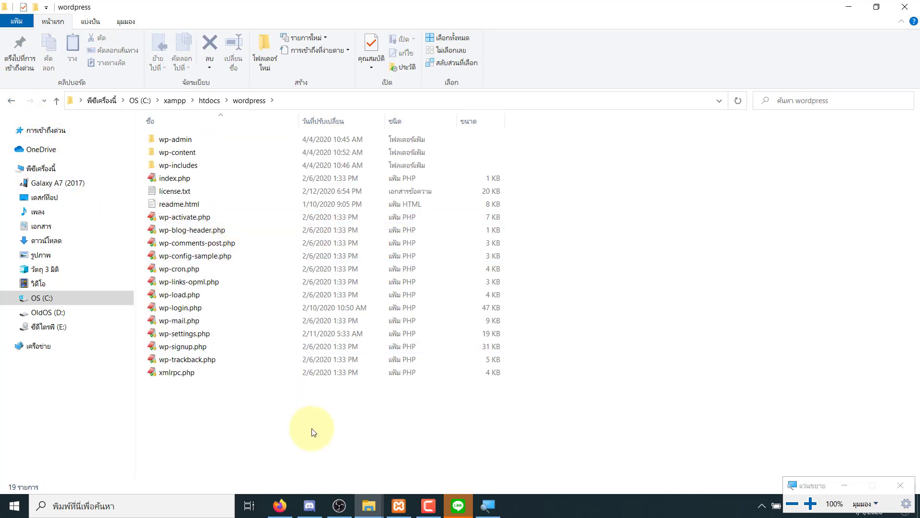
- Select the 127.0.0.1/wordpress part of the setup page address in Firefox
{"action": "left_click", "coordinate": [280, 505]}
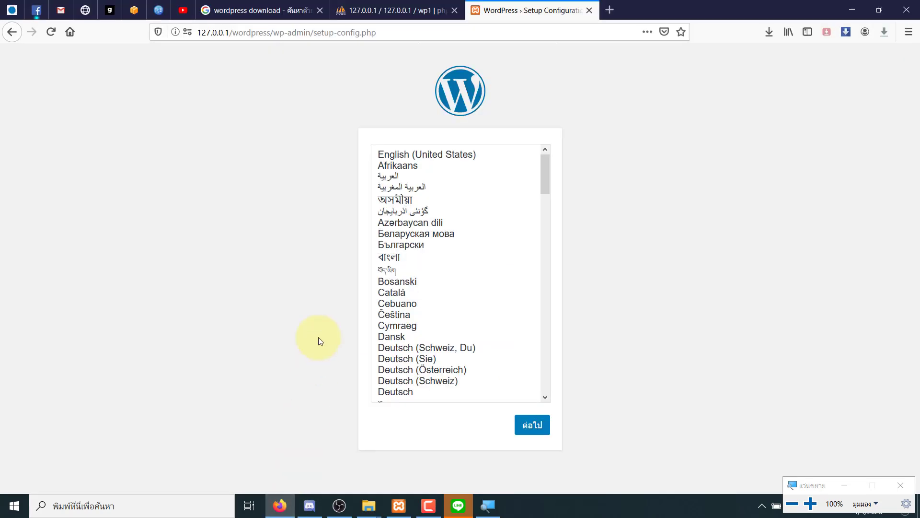
{"action": "left_click", "coordinate": [232, 34]}
{"action": "left_click", "coordinate": [259, 32]}
{"action": "left_click_drag", "start_coordinate": [271, 33], "coordinate": [165, 16]}
{"action": "key", "text": "ctrl+c"}
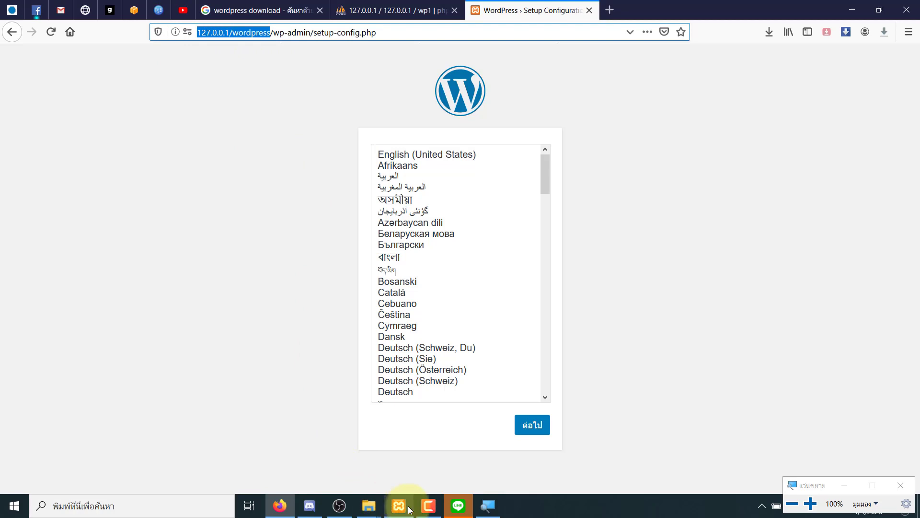
{"action": "left_click", "coordinate": [310, 506]}
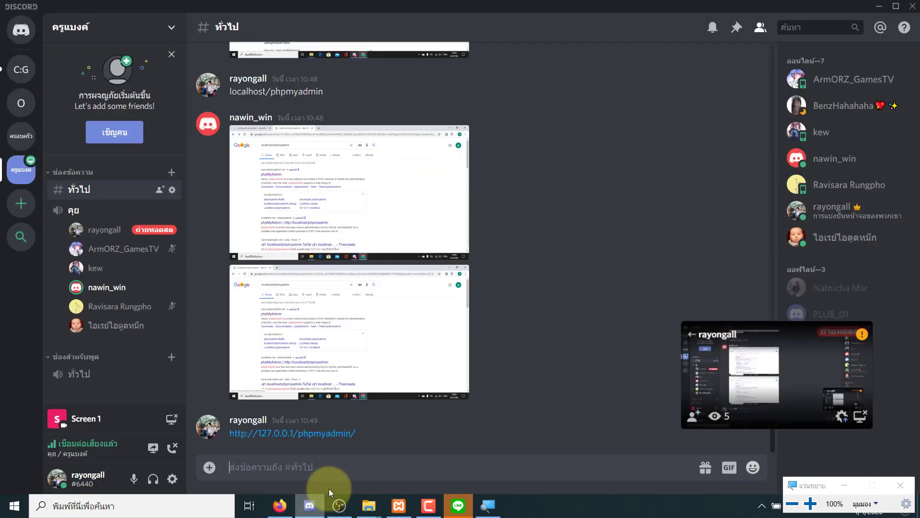
{"action": "key", "text": "ctrl+v"}
{"action": "key", "text": "Return"}
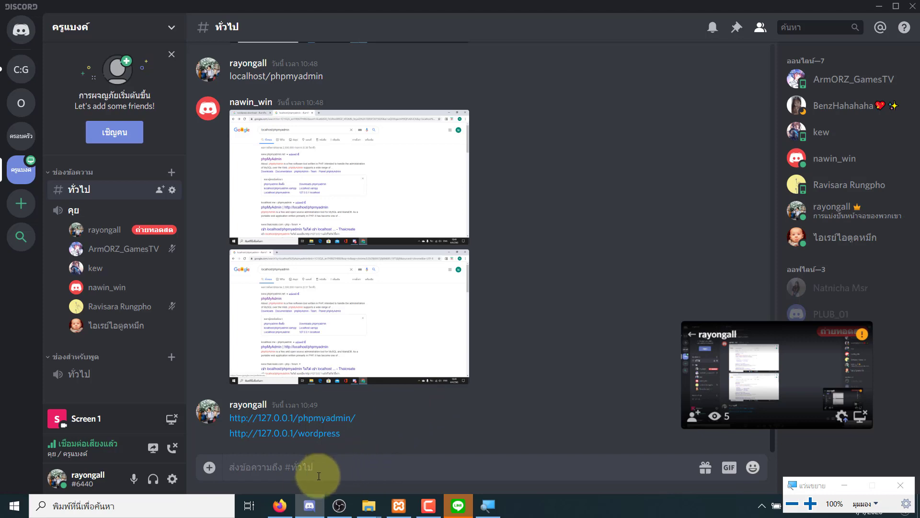
- Confirm Thai (ไทย) as the language and pass the intro screen to the database form
{"action": "left_click", "coordinate": [288, 511]}
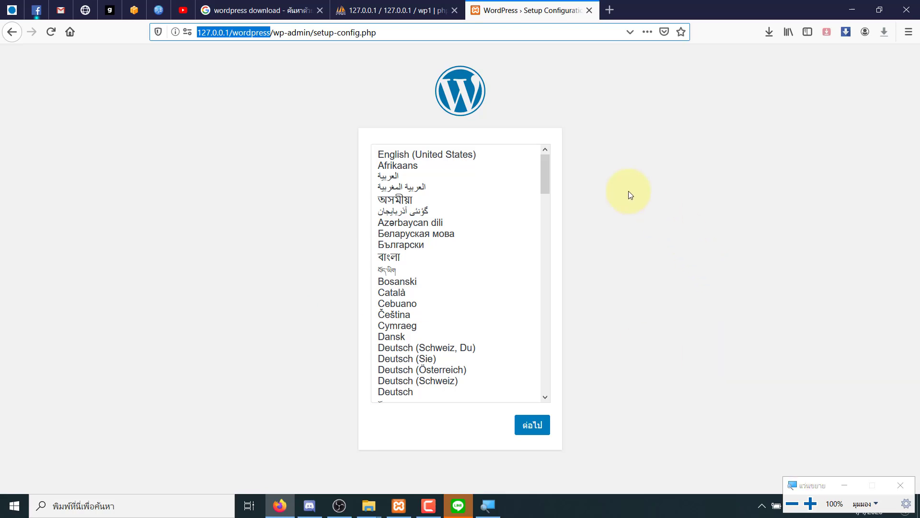
{"action": "left_click_drag", "start_coordinate": [548, 176], "coordinate": [566, 389]}
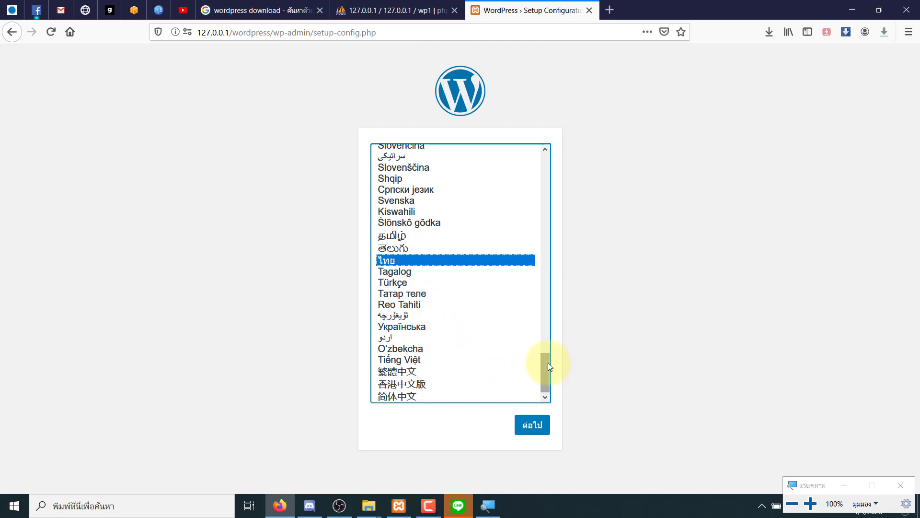
{"action": "mouse_move", "coordinate": [545, 364]}
{"action": "left_mouse_down"}
{"action": "mouse_move", "coordinate": [549, 352]}
{"action": "mouse_move", "coordinate": [545, 381]}
{"action": "left_mouse_up"}
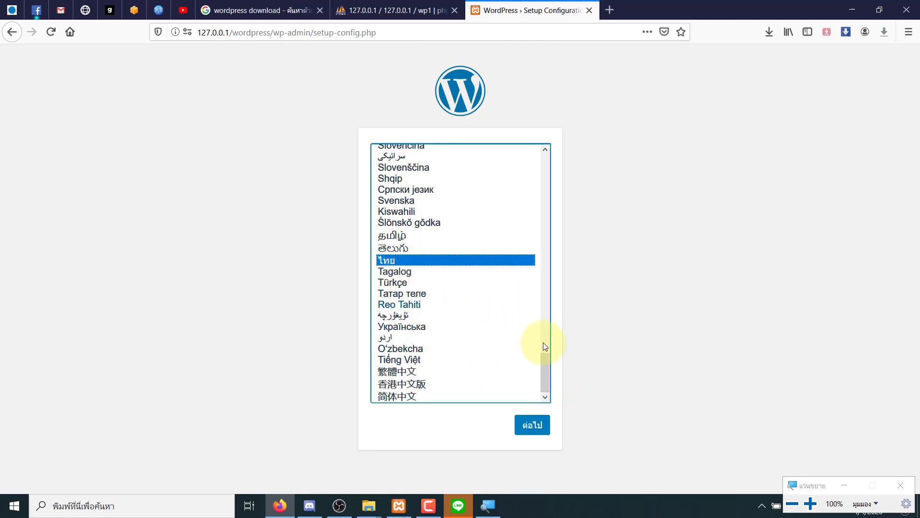
{"action": "left_click", "coordinate": [532, 426]}
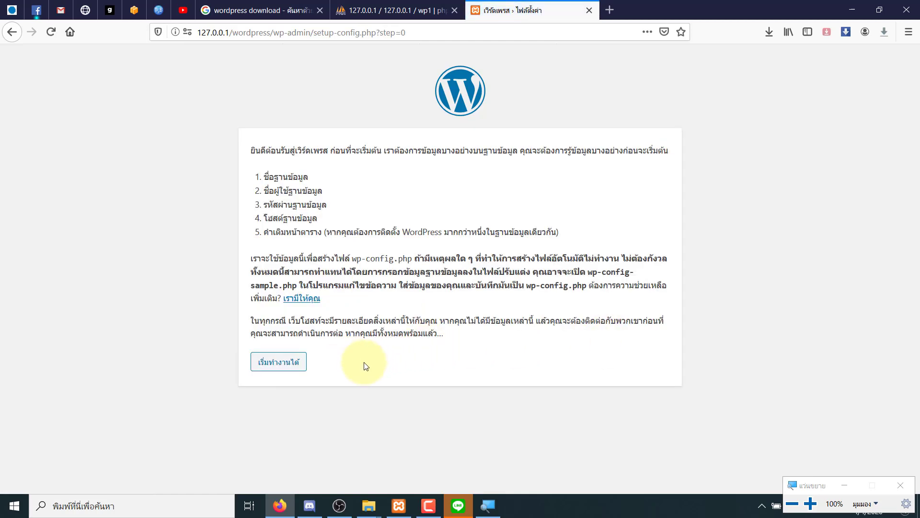
{"action": "left_click", "coordinate": [278, 364]}
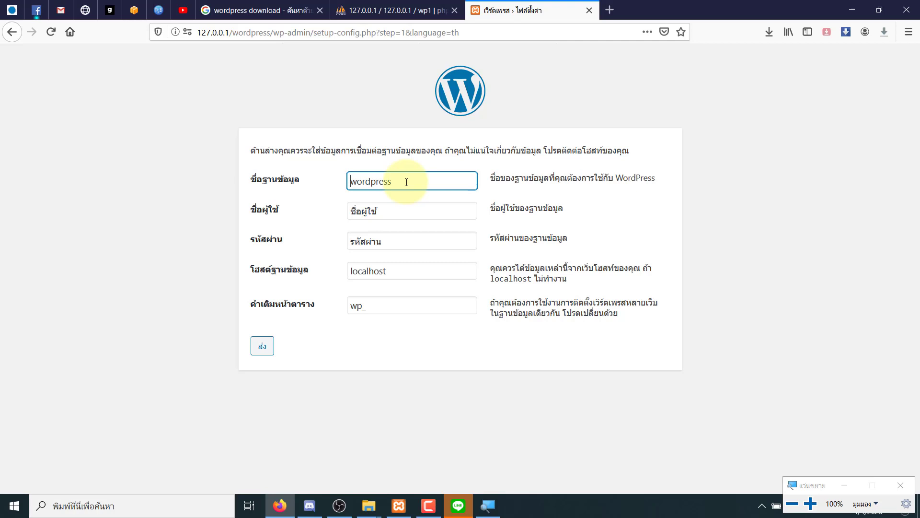
- Enter database name wp1, username root and an empty password, then submit the form
{"action": "left_click_drag", "start_coordinate": [407, 182], "coordinate": [304, 185]}
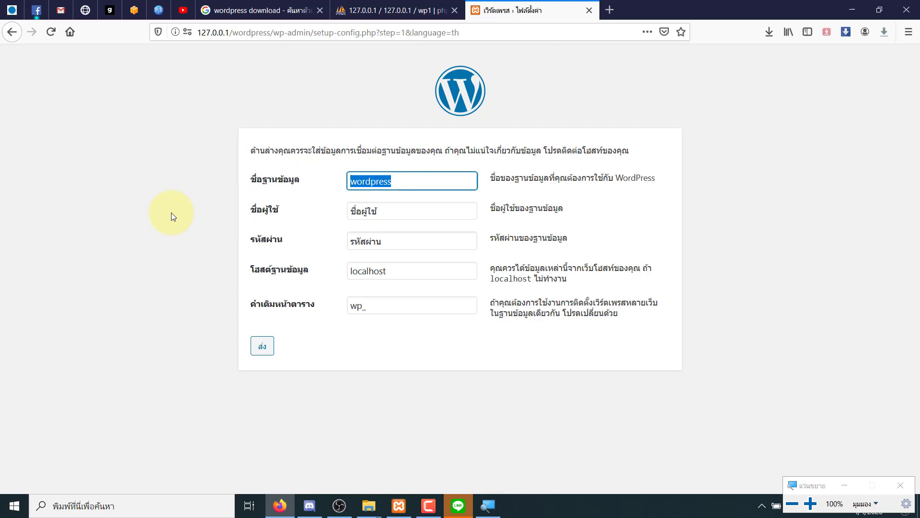
{"action": "type", "text": "wp1"}
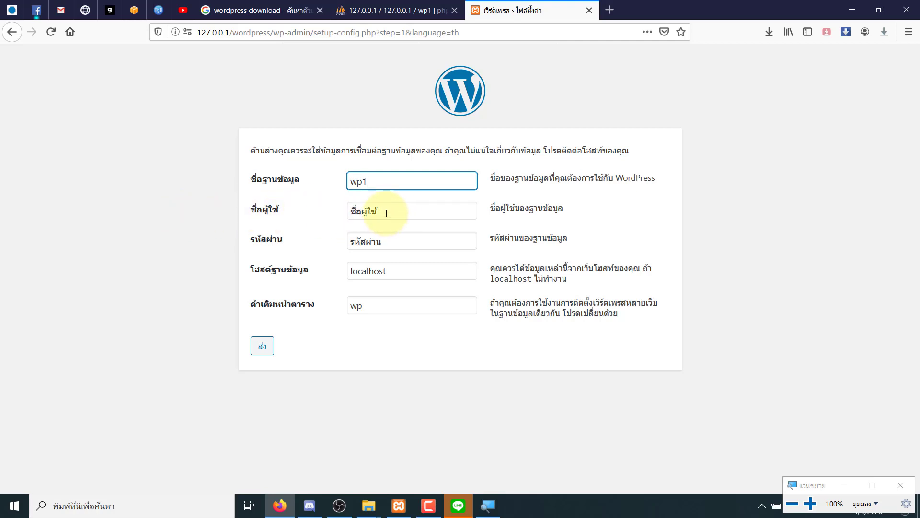
{"action": "key", "text": "Tab"}
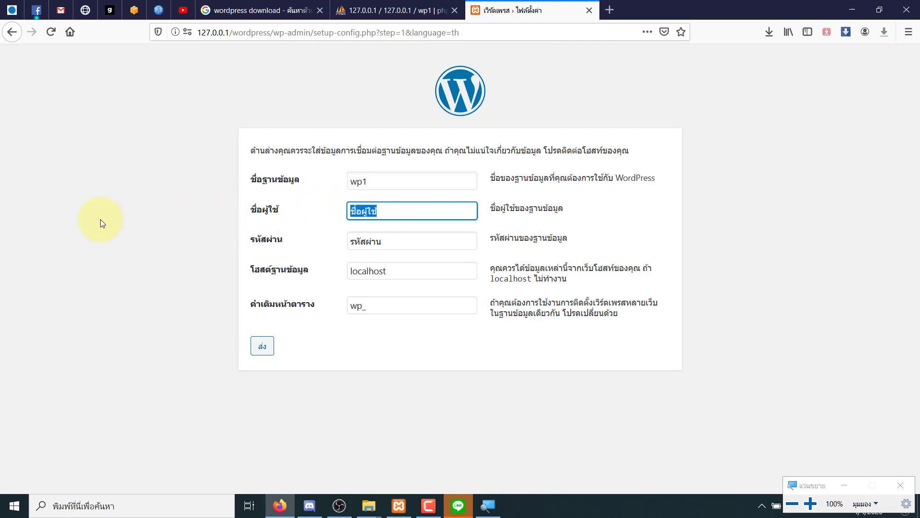
{"action": "type", "text": "r"}
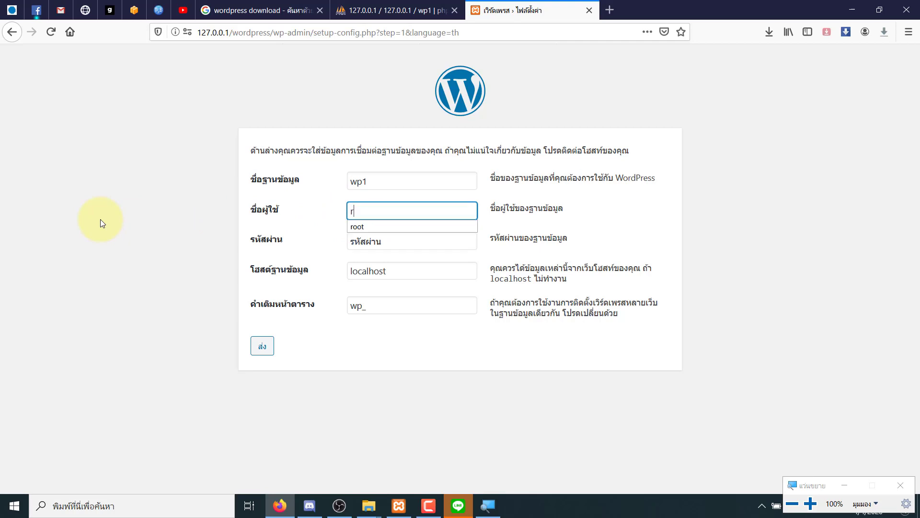
{"action": "type", "text": "oot"}
{"action": "left_click", "coordinate": [329, 246]}
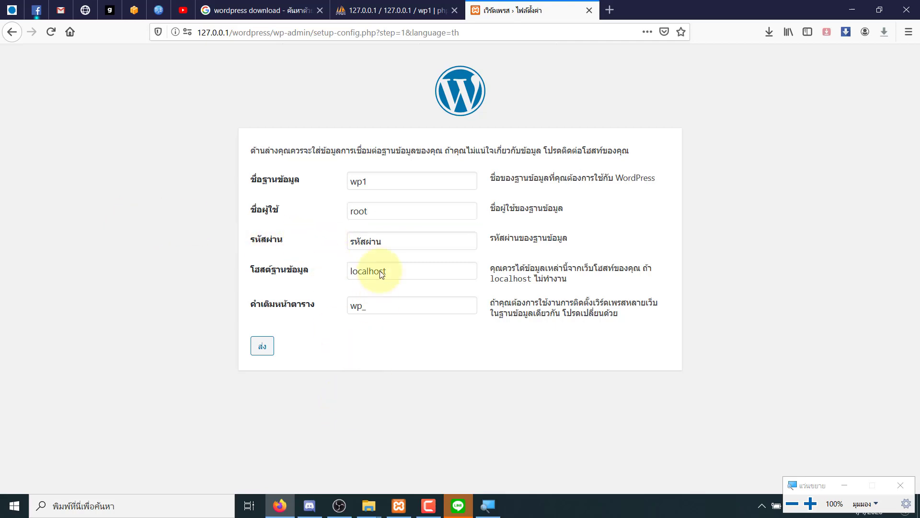
{"action": "left_click", "coordinate": [399, 235]}
{"action": "key", "text": "ctrl+a"}
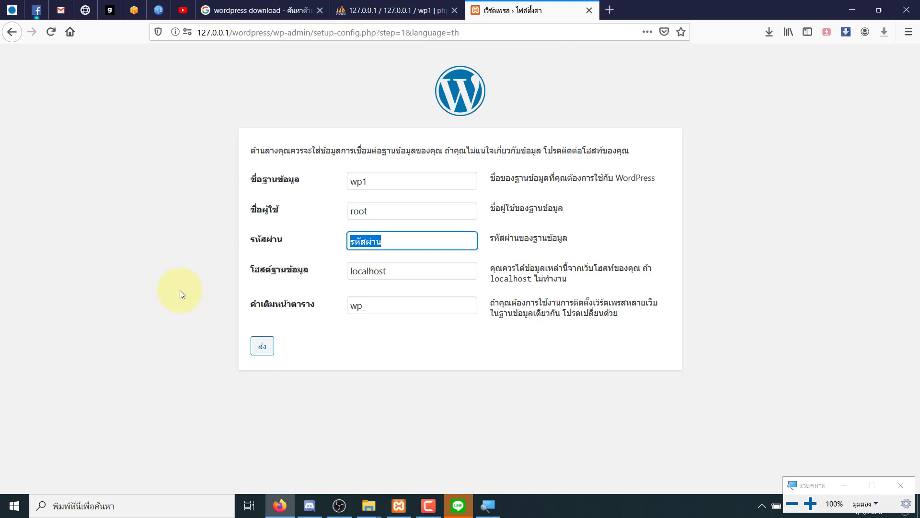
{"action": "key", "text": "BackSpace"}
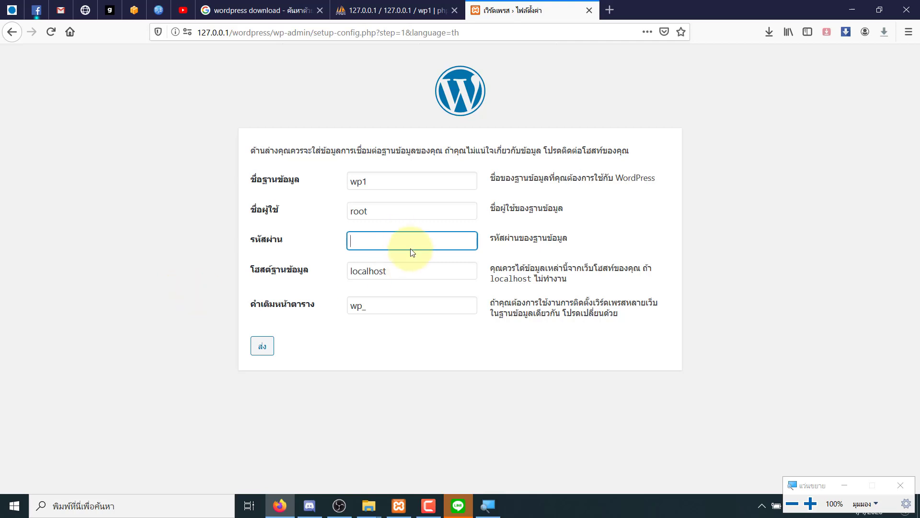
{"action": "left_click", "coordinate": [263, 346]}
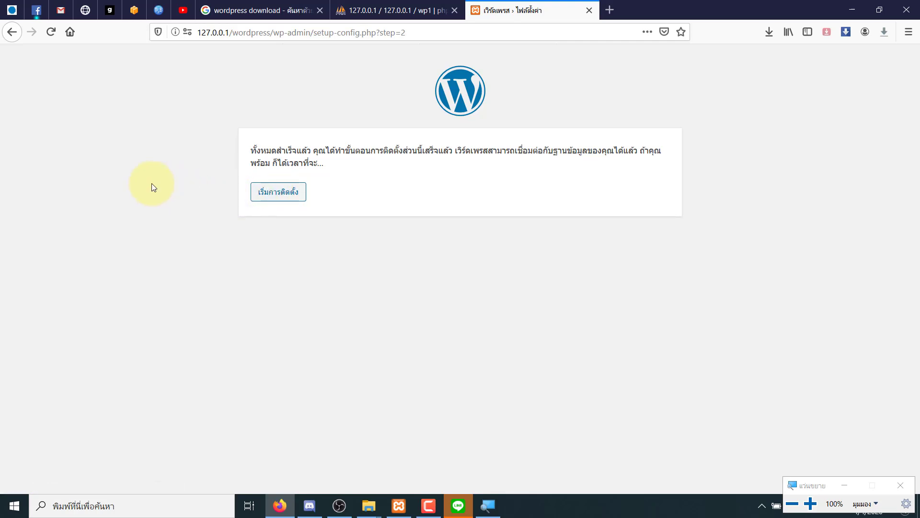
- Go back, re-clear the password, verify wp1 and root, and resubmit the database details
{"action": "left_click", "coordinate": [12, 32]}
{"action": "double_click", "coordinate": [393, 235]}
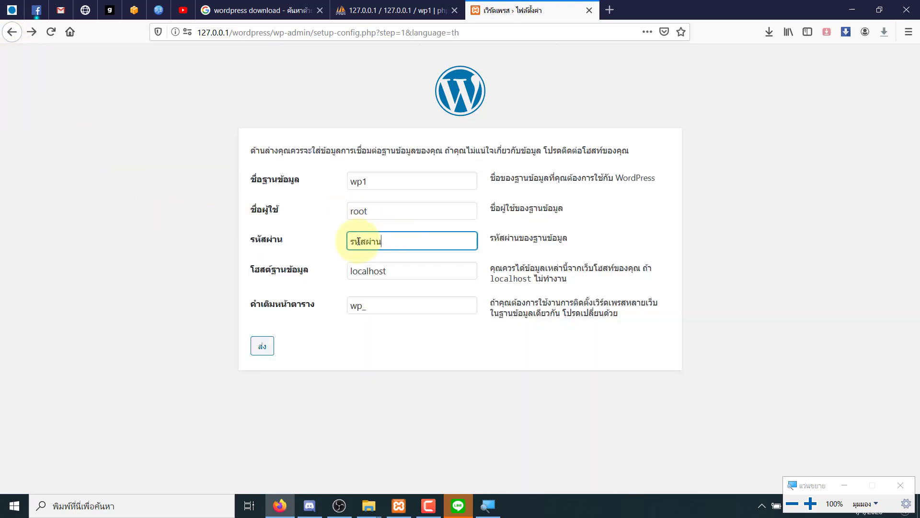
{"action": "key", "text": "BackSpace"}
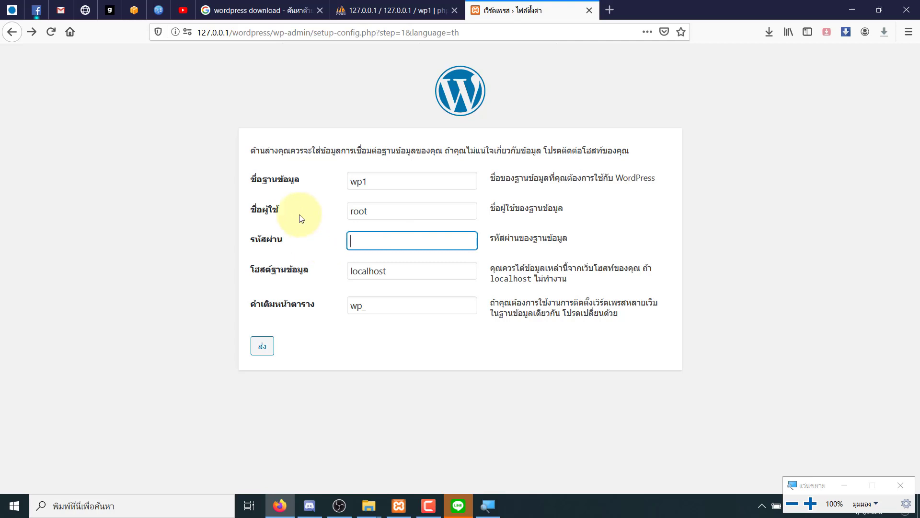
{"action": "left_click_drag", "start_coordinate": [369, 188], "coordinate": [329, 181]}
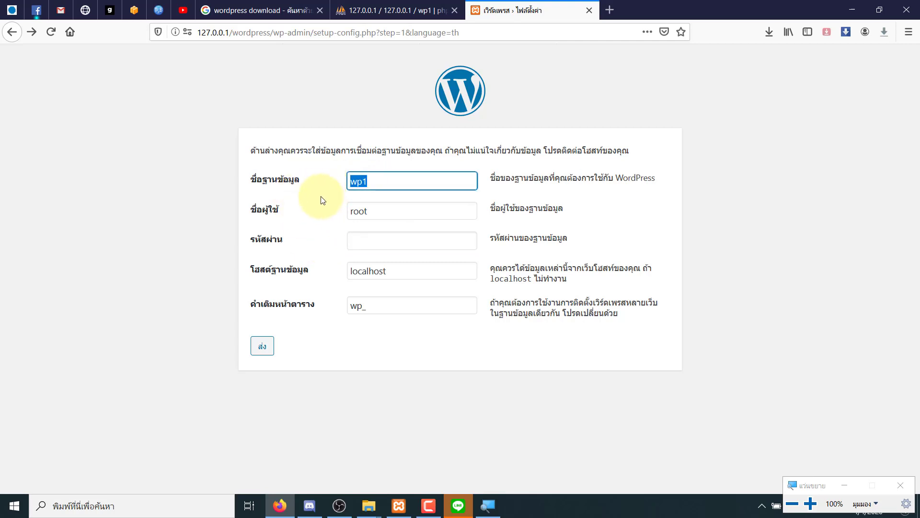
{"action": "left_click_drag", "start_coordinate": [380, 222], "coordinate": [336, 208]}
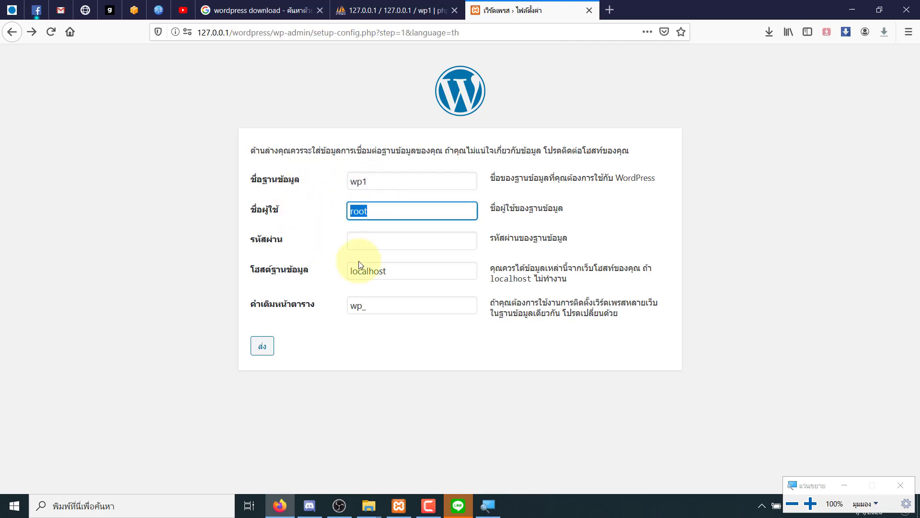
{"action": "left_click", "coordinate": [384, 215]}
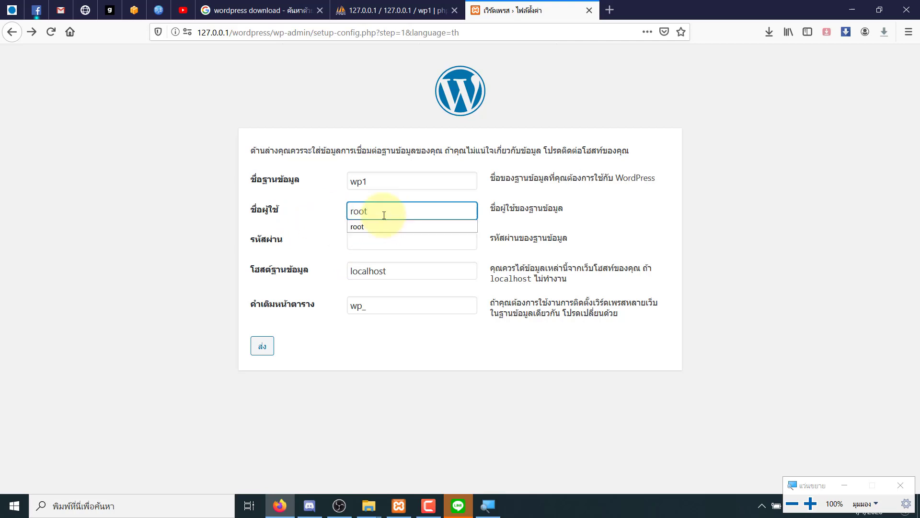
{"action": "left_click", "coordinate": [377, 245]}
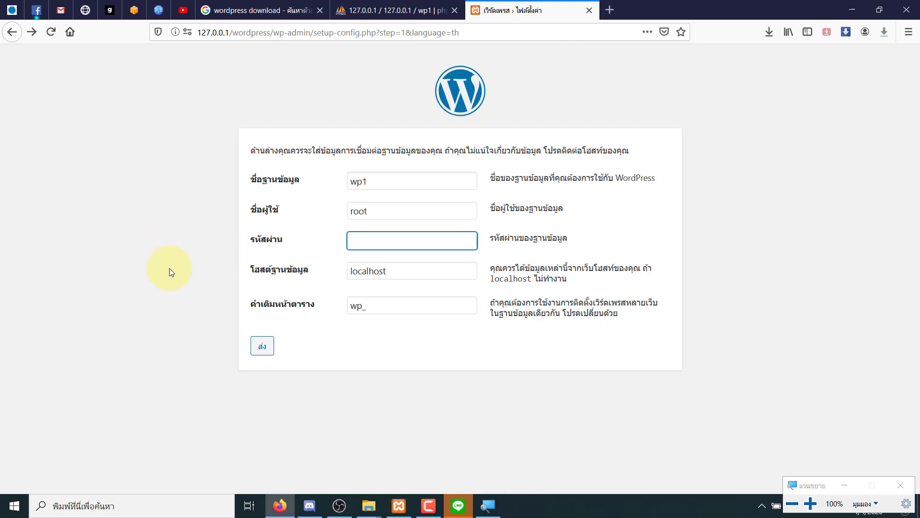
{"action": "left_click", "coordinate": [259, 345]}
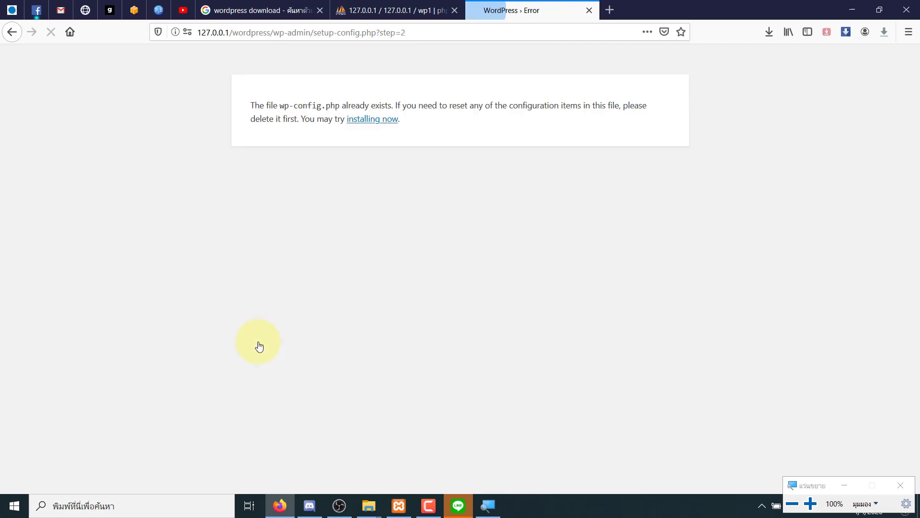
- Start the WordPress install in Thai (ไทย), then check that the wp1 database in phpMyAdmin is still empty
{"action": "left_click", "coordinate": [361, 124]}
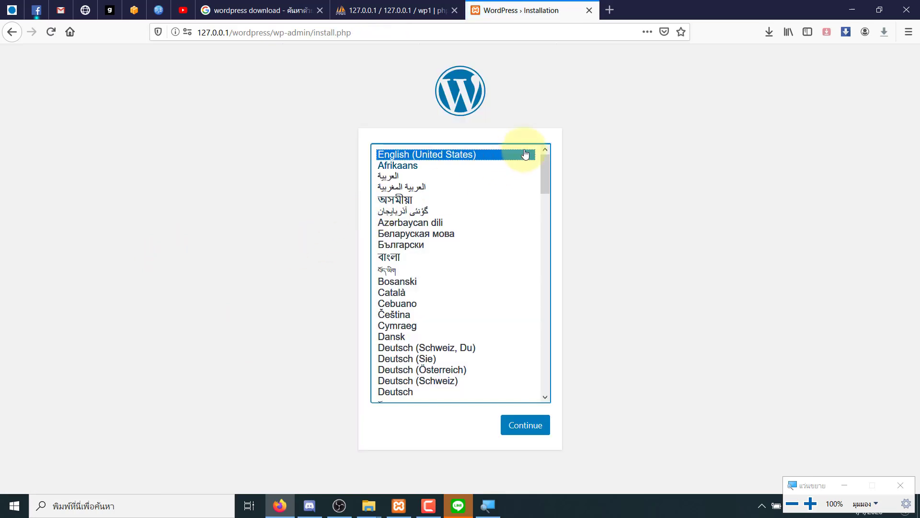
{"action": "left_click_drag", "start_coordinate": [545, 282], "coordinate": [542, 387]}
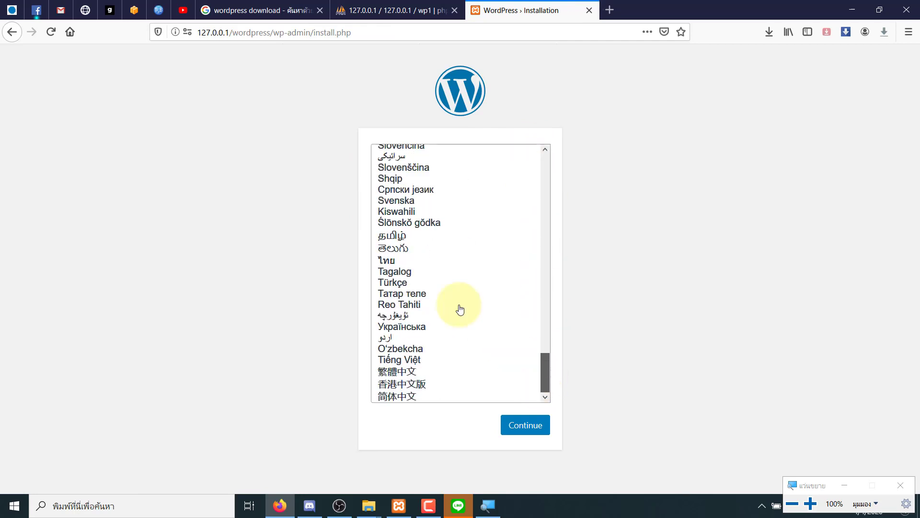
{"action": "left_click", "coordinate": [425, 260]}
{"action": "left_click", "coordinate": [528, 425]}
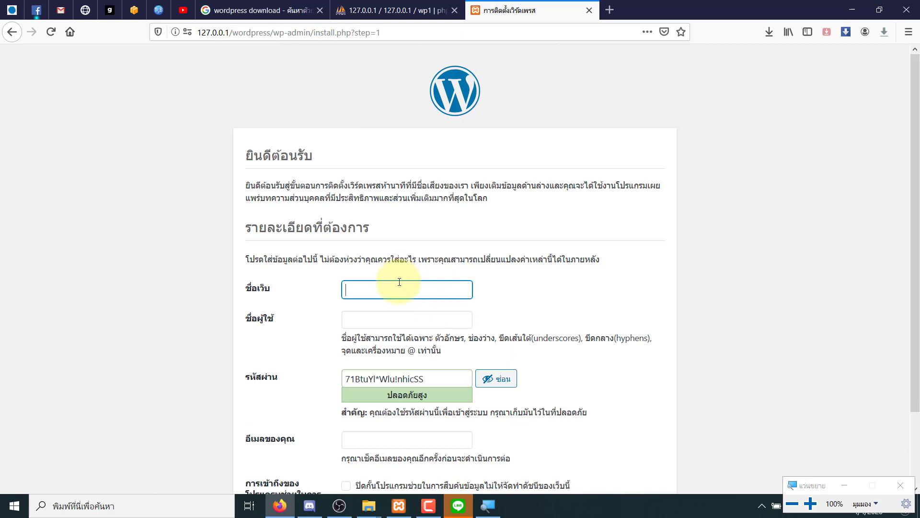
{"action": "left_click", "coordinate": [399, 282]}
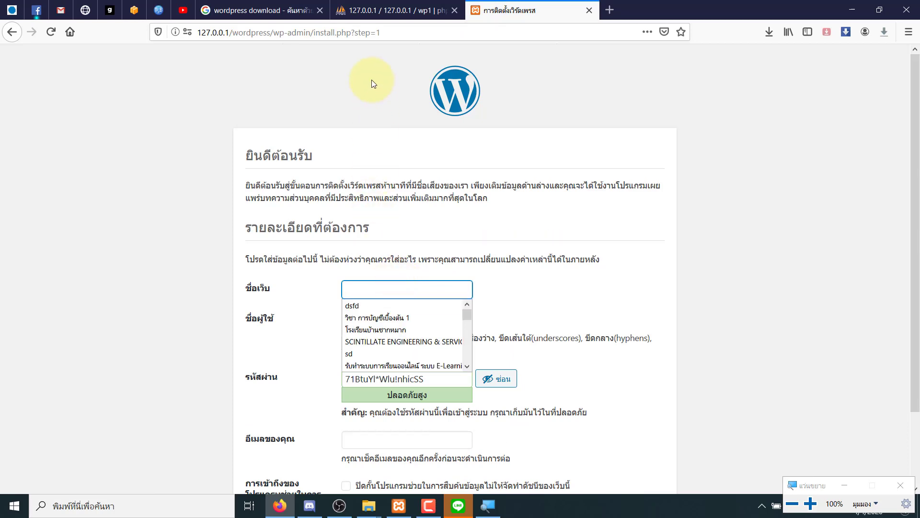
{"action": "left_click", "coordinate": [374, 9]}
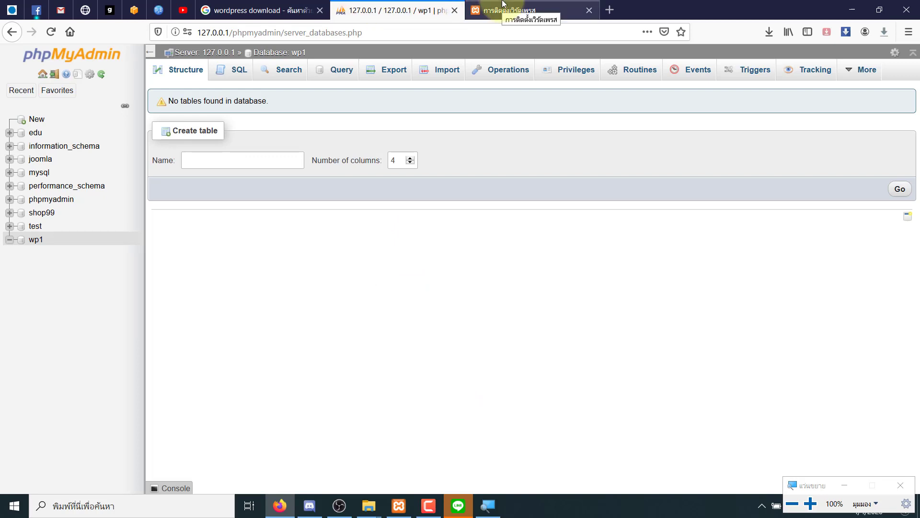
- Return to the Thai install.php?step=1 form showing the site title, username, password and e-mail fields
{"action": "left_click", "coordinate": [504, 5]}
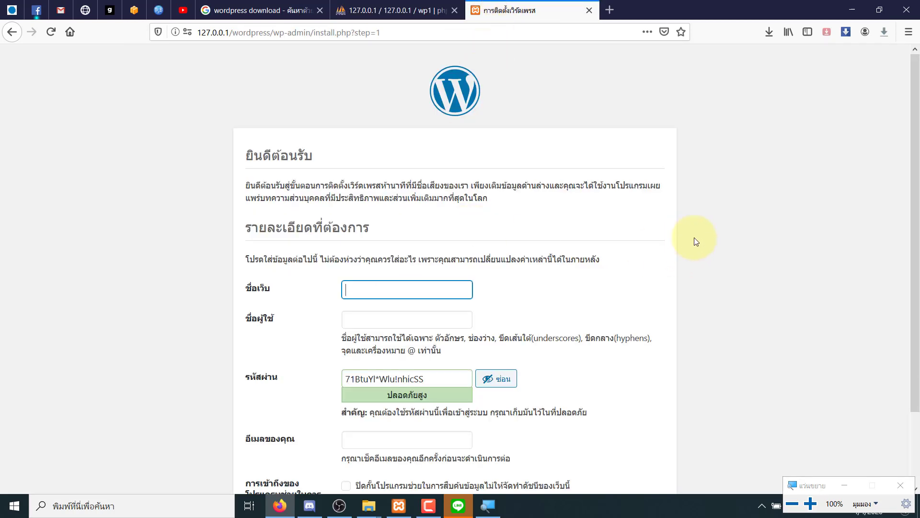
{"action": "scroll", "coordinate": [916, 225], "scroll_direction": "down", "scroll_amount": 3}
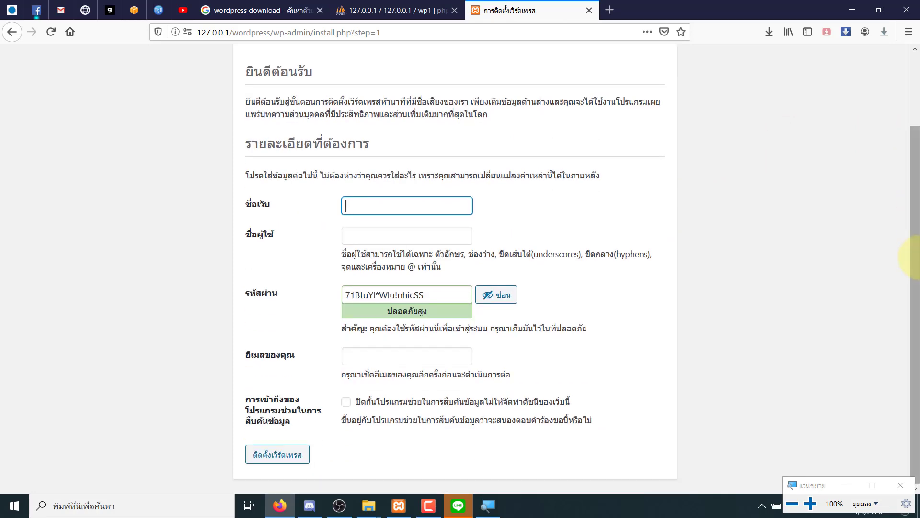
{"action": "left_click", "coordinate": [441, 204]}
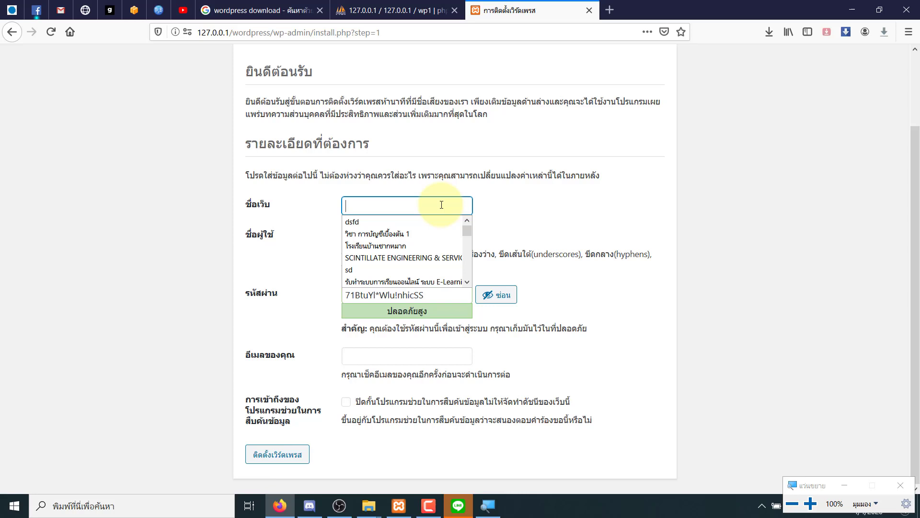
{"action": "left_click", "coordinate": [116, 182]}
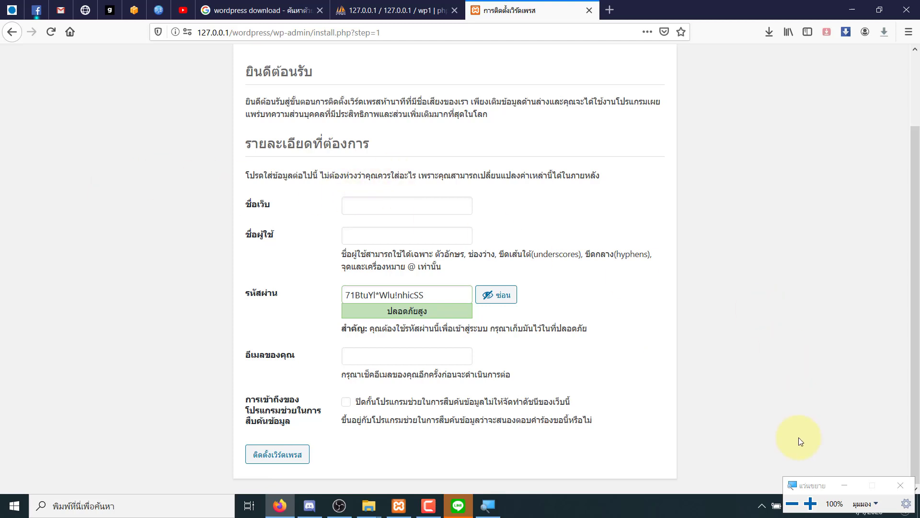
{"action": "left_click_drag", "start_coordinate": [816, 488], "coordinate": [786, 255]}
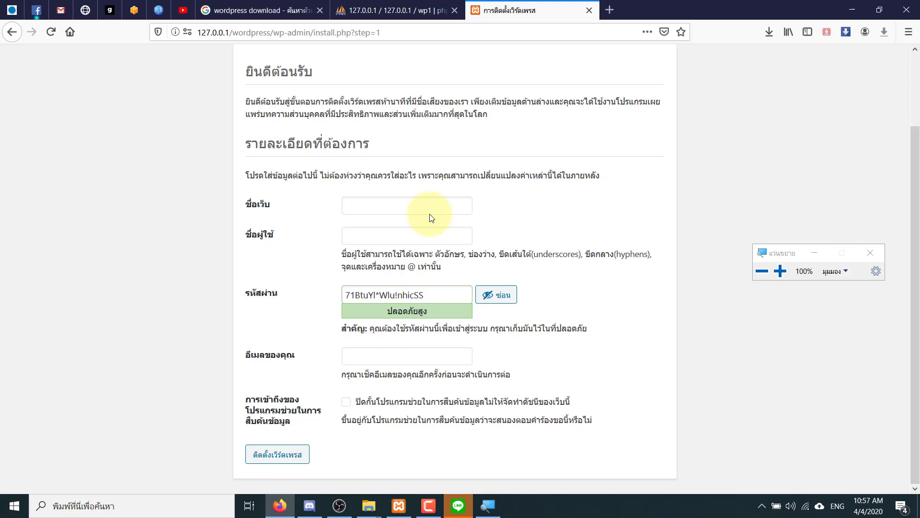
- Enter the site title เว็บร้านค้า SHOP99, switching the keyboard to Thai
{"action": "left_click", "coordinate": [431, 214]}
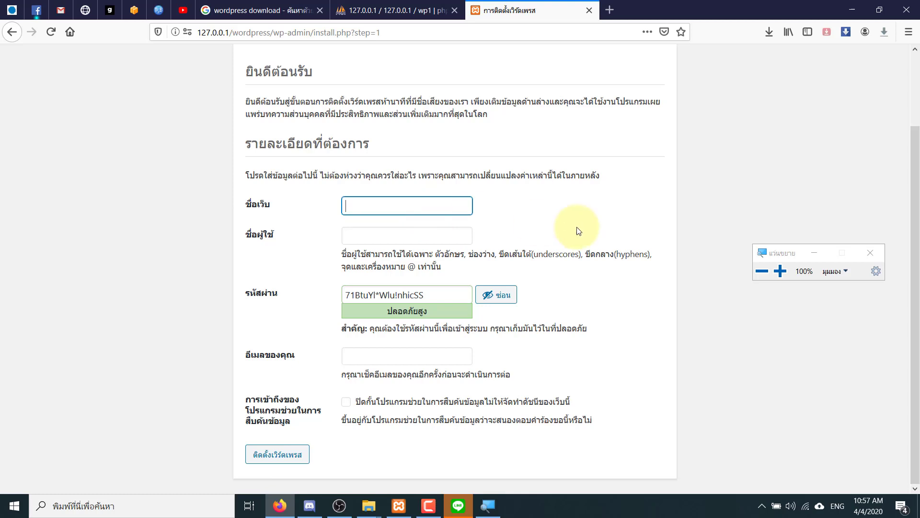
{"action": "type", "text": "qw"}
{"action": "key", "text": "BackSpace"}
{"action": "key", "text": "BackSpace"}
{"action": "key", "text": "alt+shift"}
{"action": "type", "text": "เ"}
{"action": "key", "text": "Down"}
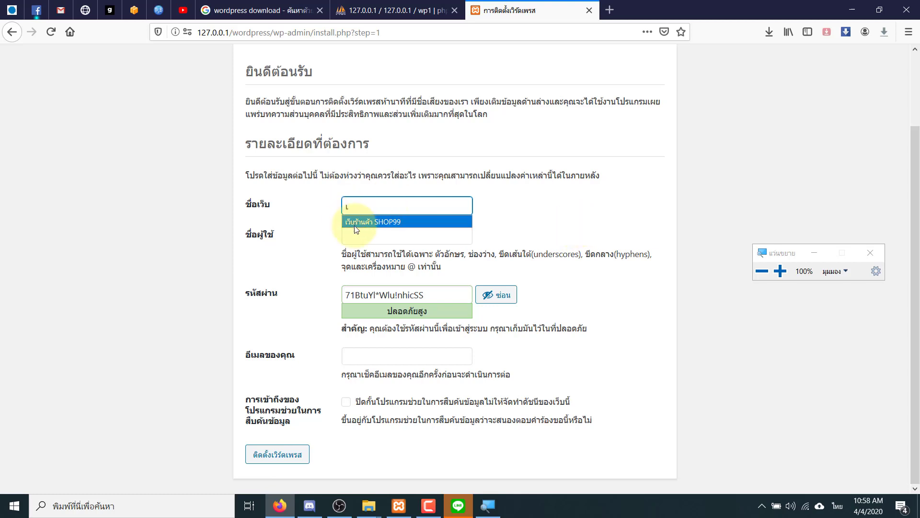
{"action": "left_click", "coordinate": [356, 224]}
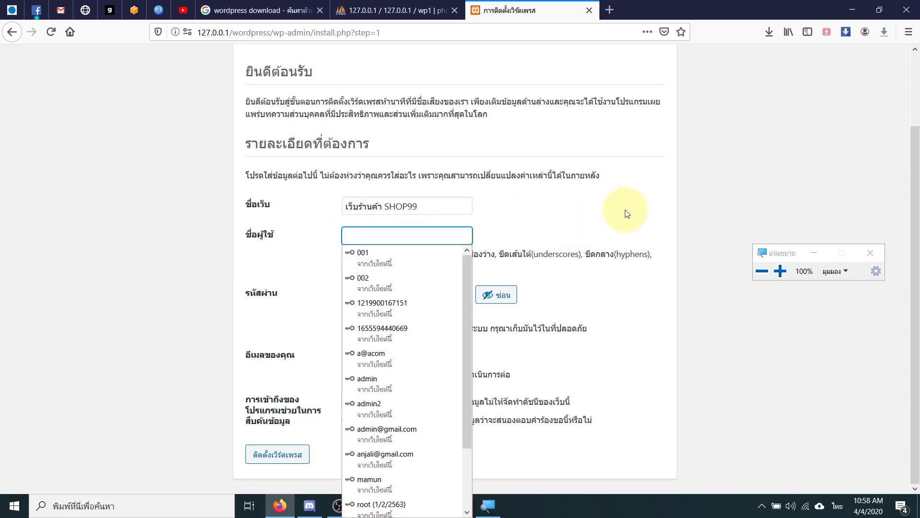
- Enter admin as the administrator username
{"action": "type", "text": "ฟ"}
{"action": "key", "text": "BackSpace"}
{"action": "key", "text": "grave"}
{"action": "type", "text": "admin"}
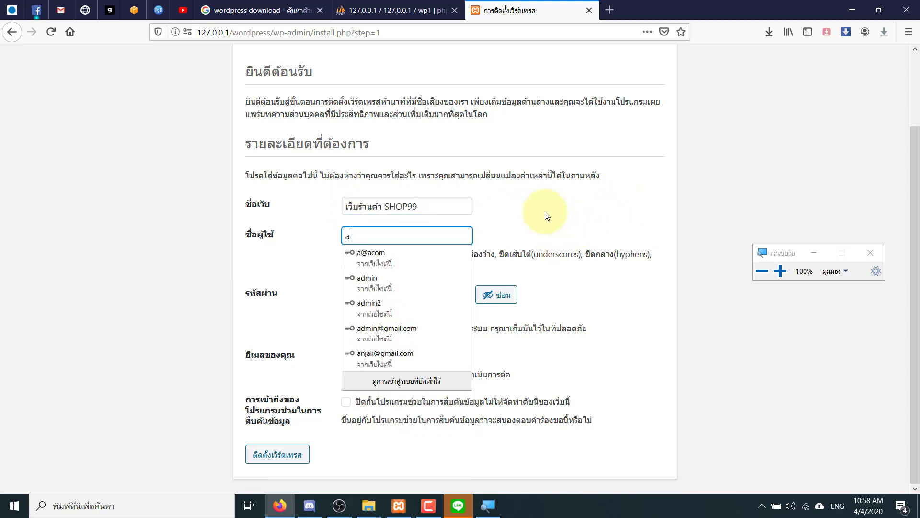
{"action": "left_click", "coordinate": [547, 215]}
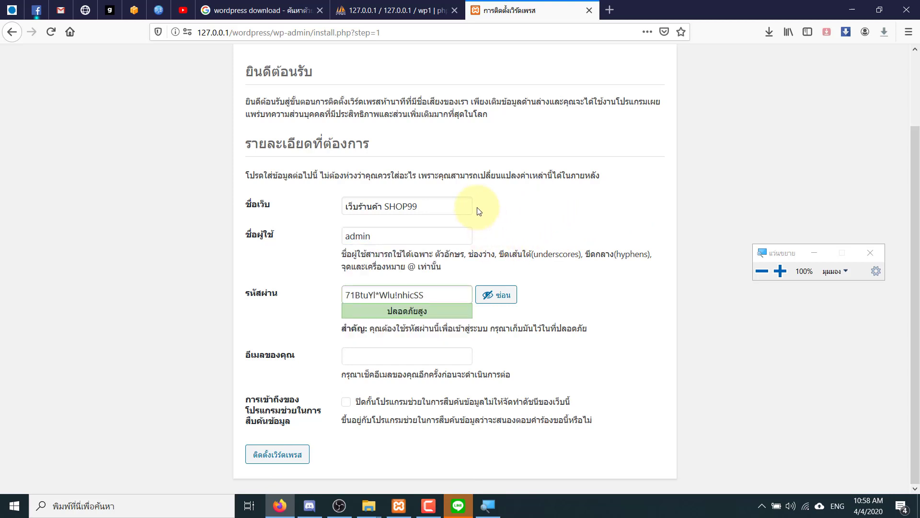
- Replace the generated password with a short weak one and confirm using it
{"action": "left_click_drag", "start_coordinate": [452, 294], "coordinate": [314, 296]}
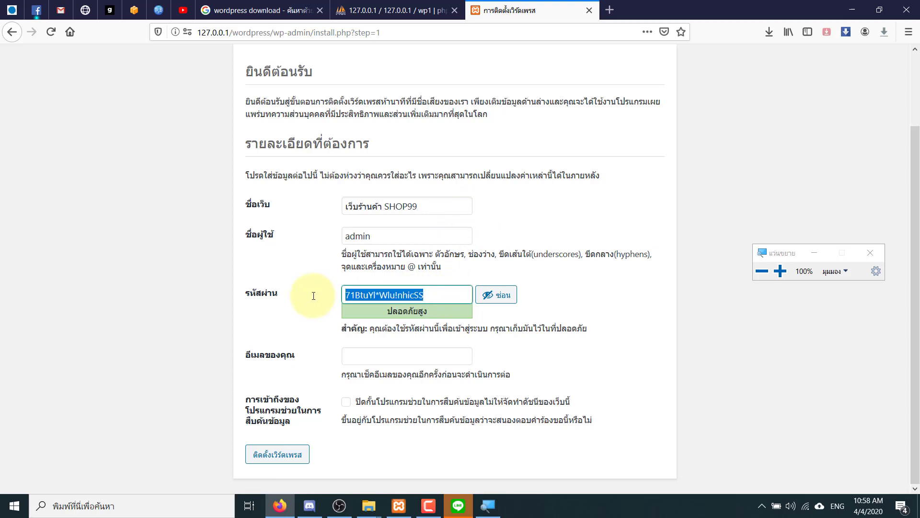
{"action": "type", "text": "1234"}
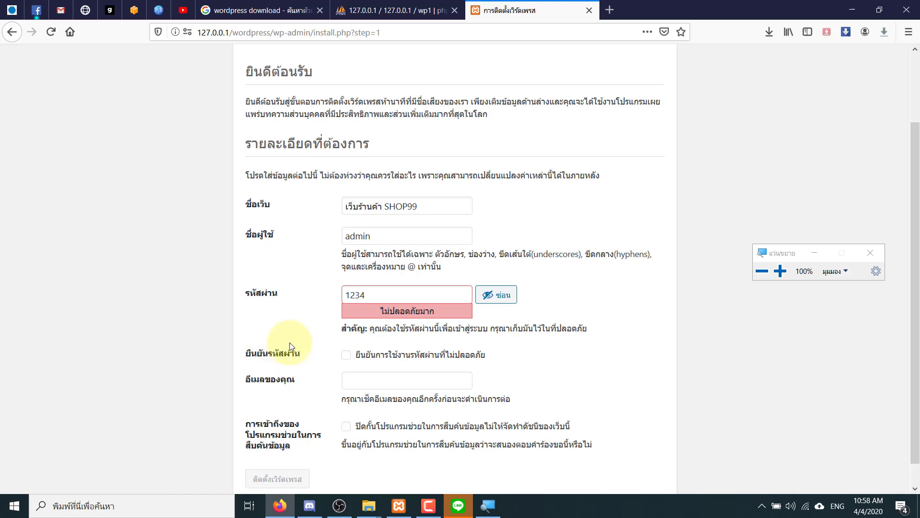
{"action": "left_click_drag", "start_coordinate": [383, 295], "coordinate": [309, 297]}
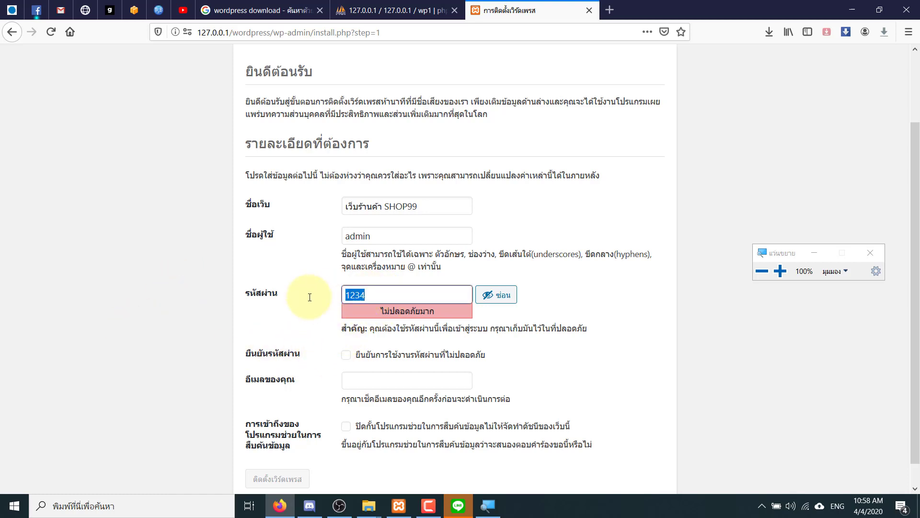
{"action": "left_click", "coordinate": [351, 362]}
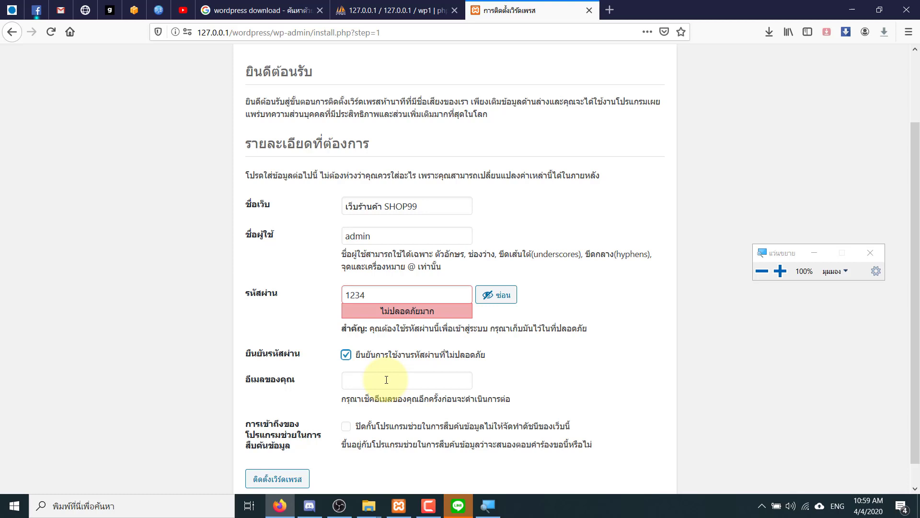
- Fill in the admin e-mail from a suggestion and run the installation
{"action": "left_click", "coordinate": [386, 380]}
{"action": "type", "text": "ra"}
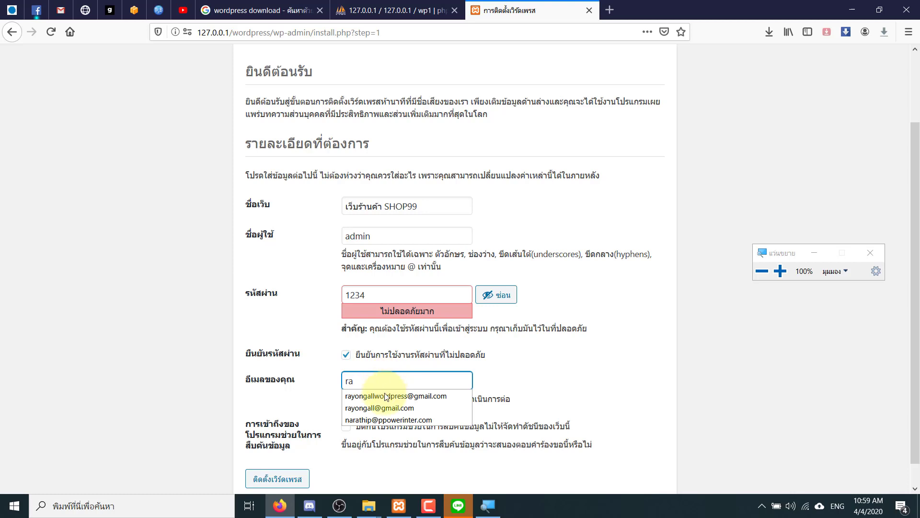
{"action": "left_click", "coordinate": [357, 395]}
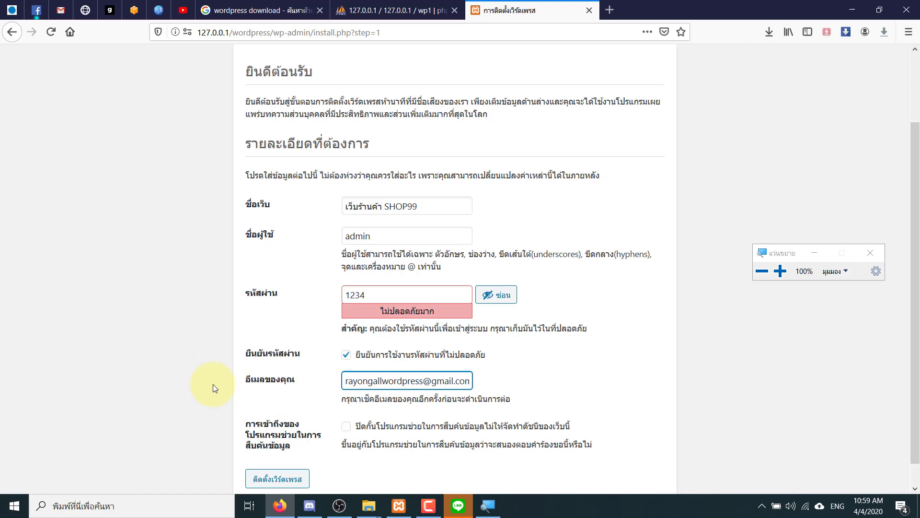
{"action": "scroll", "coordinate": [208, 387], "scroll_direction": "down", "scroll_amount": 1}
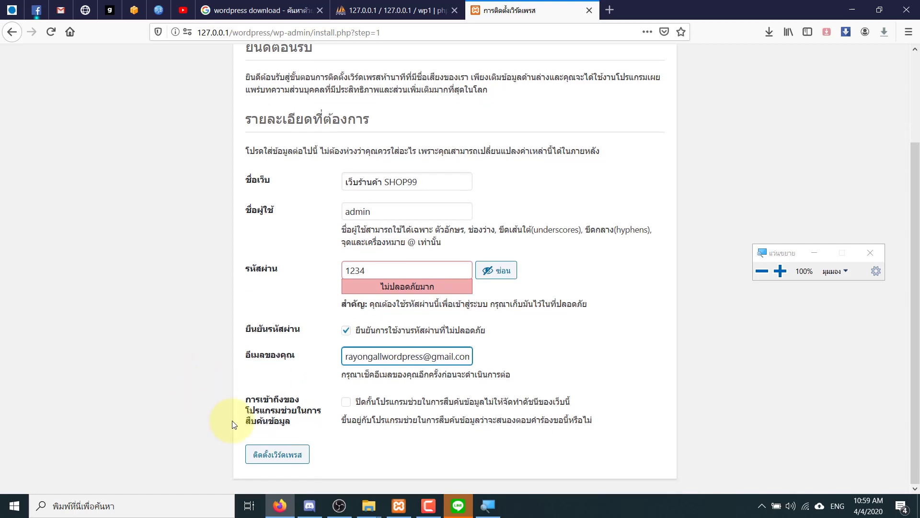
{"action": "left_click", "coordinate": [257, 459]}
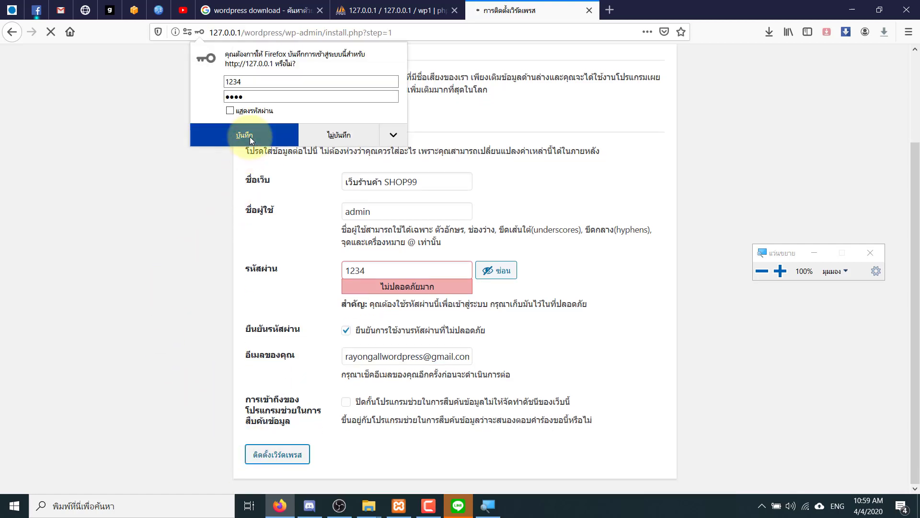
- Save the new admin login in Firefox and go on to the site's login page
{"action": "left_click", "coordinate": [302, 133]}
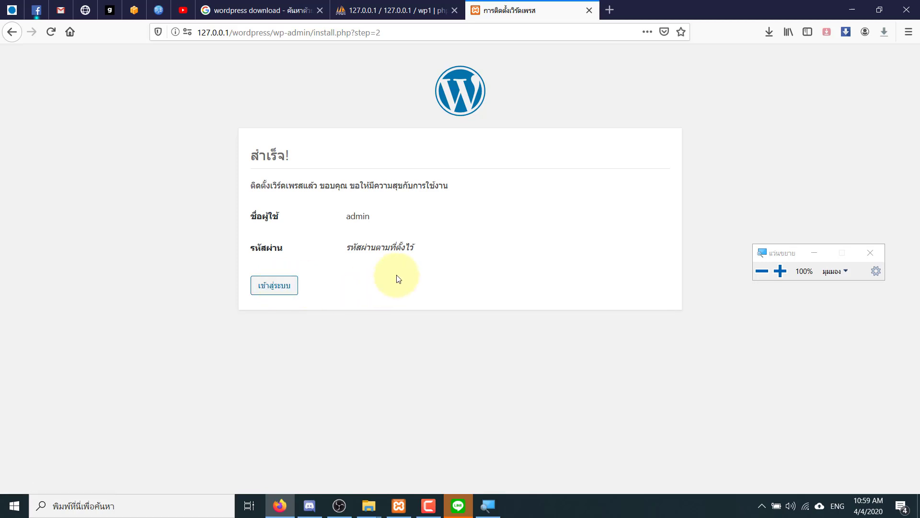
{"action": "left_click", "coordinate": [286, 294]}
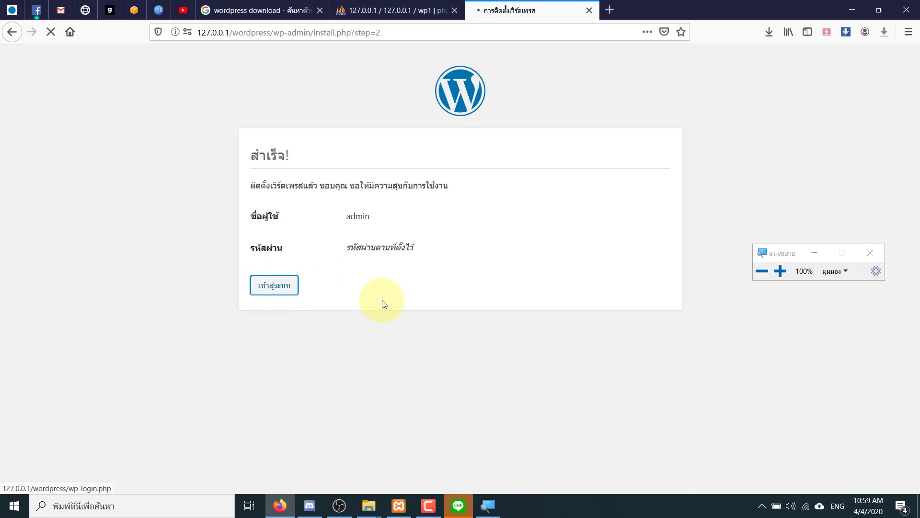
{"action": "left_click", "coordinate": [272, 260]}
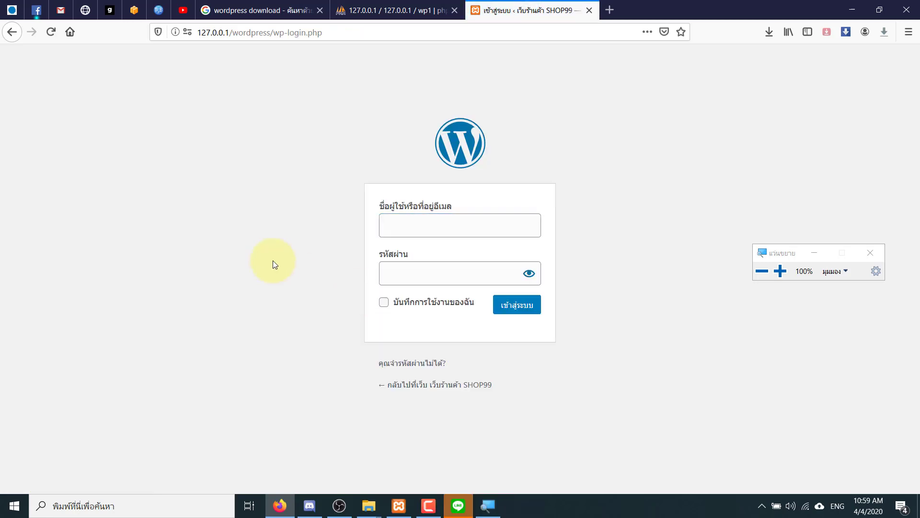
- Close the download-search and phpMyAdmin tabs, then log in as admin with the new password
{"action": "left_click", "coordinate": [319, 10]}
{"action": "left_click", "coordinate": [319, 10]}
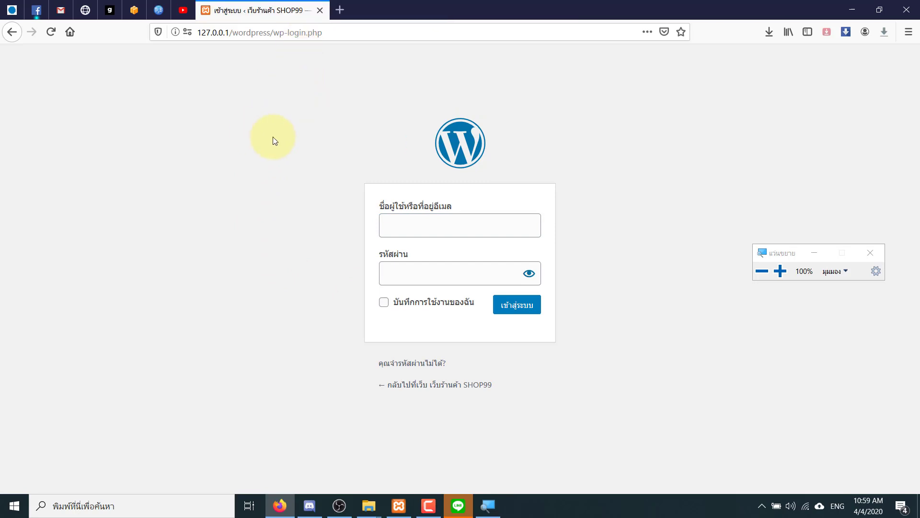
{"action": "left_click", "coordinate": [451, 229]}
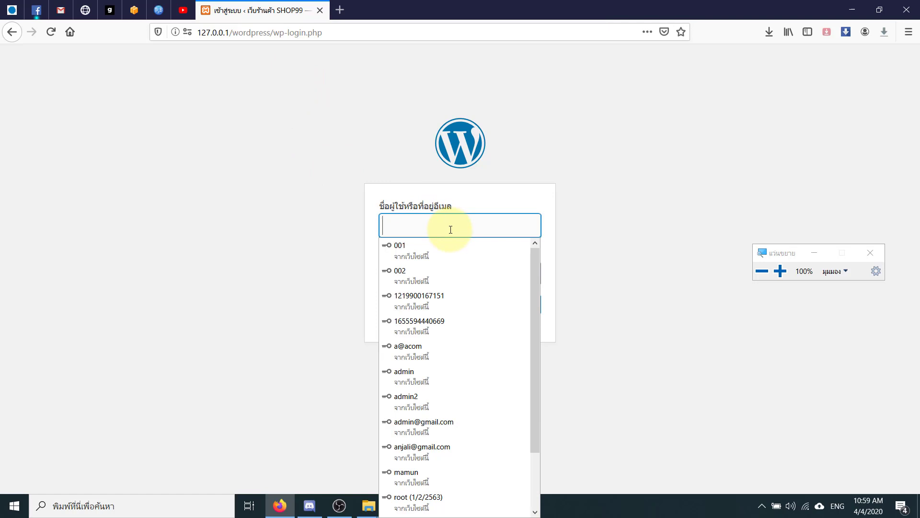
{"action": "left_click", "coordinate": [762, 120]}
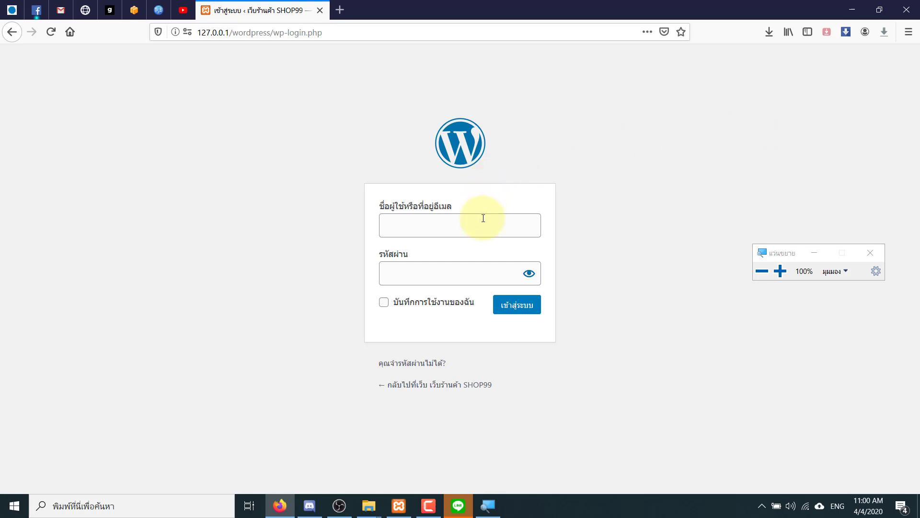
{"action": "left_click", "coordinate": [484, 232]}
{"action": "type", "text": "admin"}
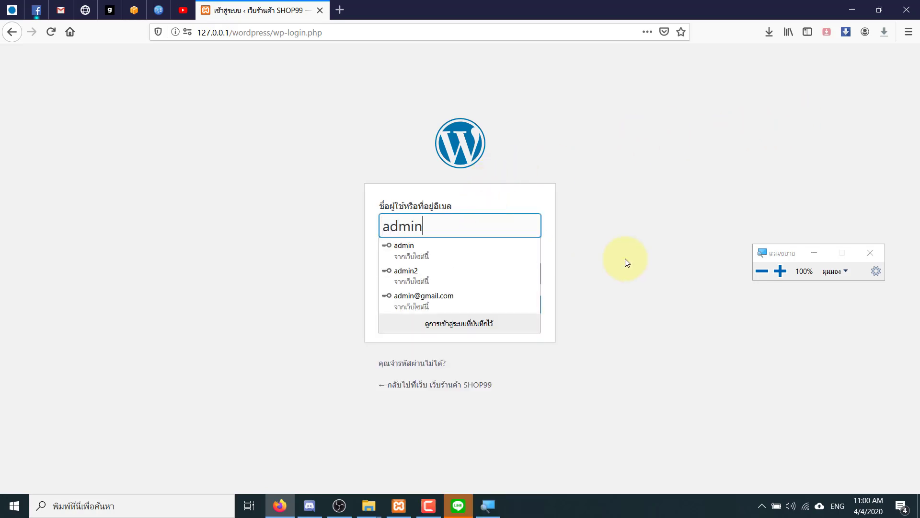
{"action": "left_click", "coordinate": [490, 279]}
{"action": "type", "text": "1234"}
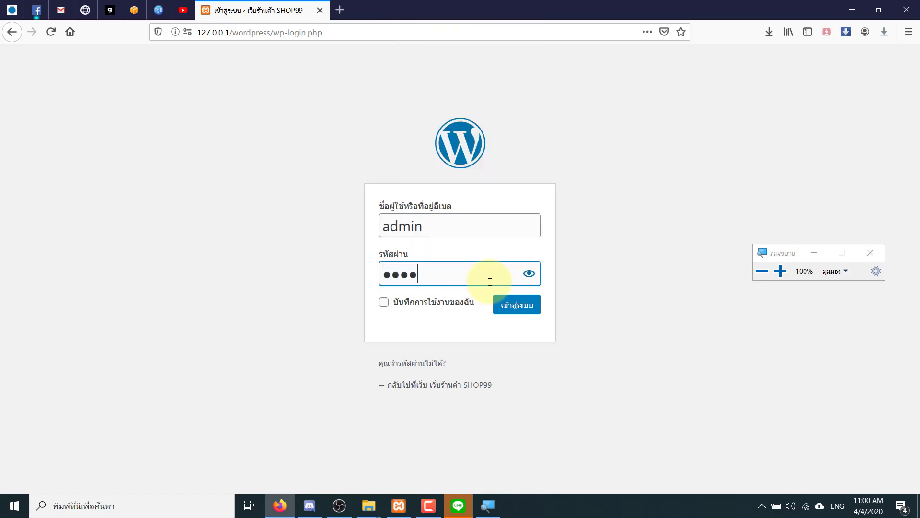
{"action": "left_click", "coordinate": [622, 257]}
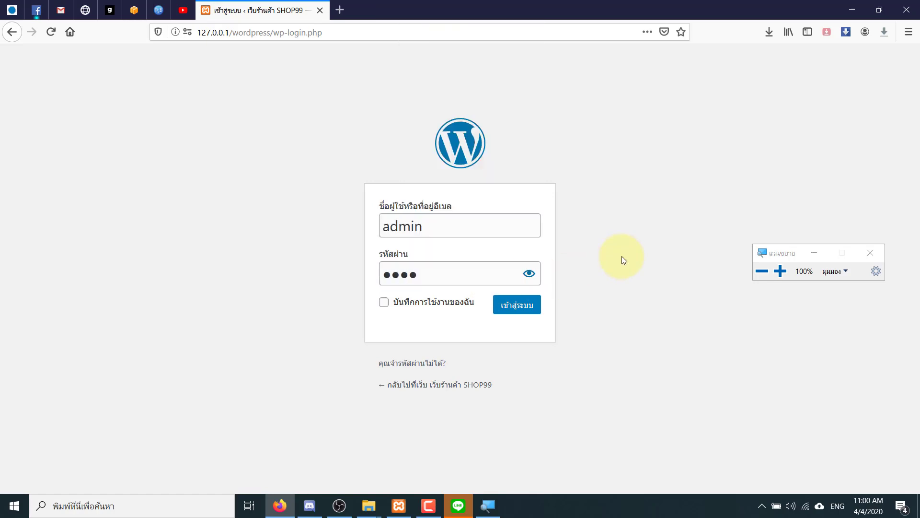
{"action": "left_click", "coordinate": [529, 303]}
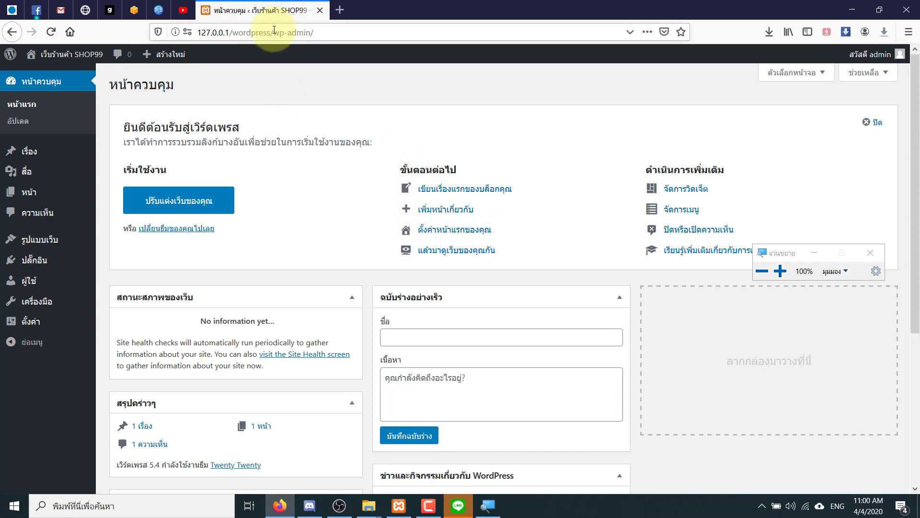
- Load 127.0.0.1/wordpress in a new tab and move that tab ahead of the dashboard tab
{"action": "left_click", "coordinate": [335, 12]}
{"action": "left_click", "coordinate": [261, 10]}
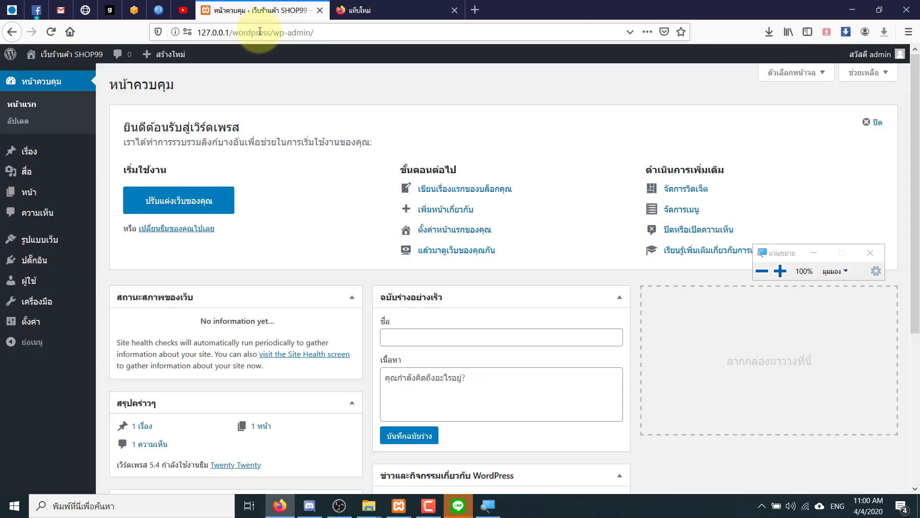
{"action": "left_click_drag", "start_coordinate": [270, 32], "coordinate": [196, 33]}
{"action": "key", "text": "ctrl+c"}
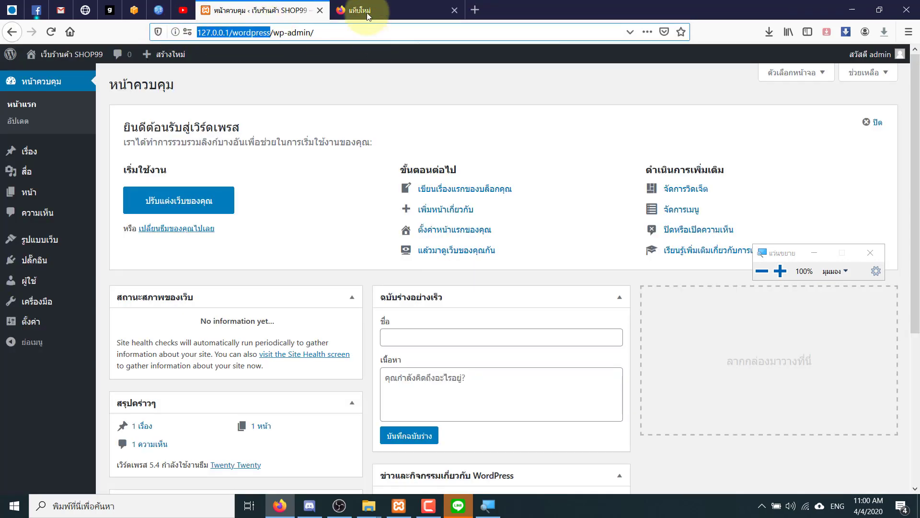
{"action": "left_click", "coordinate": [368, 16]}
{"action": "key", "text": "ctrl+v"}
{"action": "key", "text": "Return"}
{"action": "left_click_drag", "start_coordinate": [395, 15], "coordinate": [259, 6]}
{"action": "left_click", "coordinate": [388, 11]}
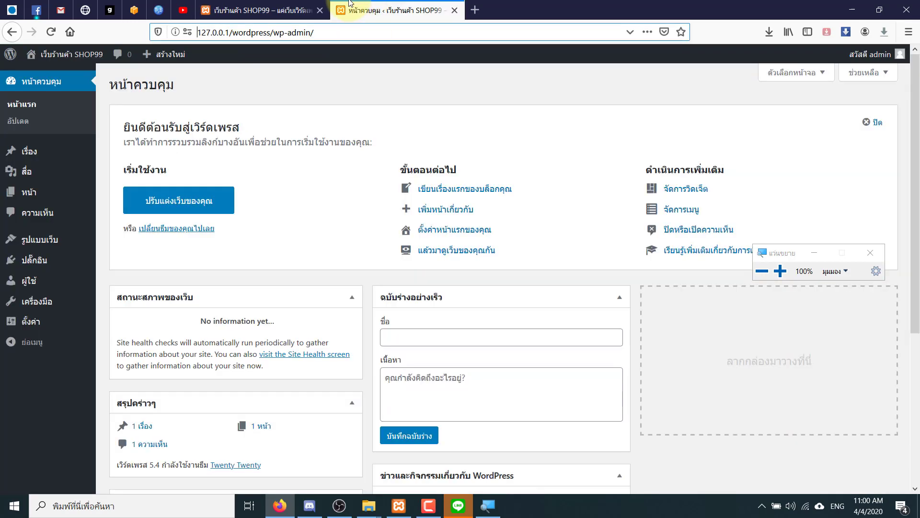
{"action": "left_click", "coordinate": [256, 5]}
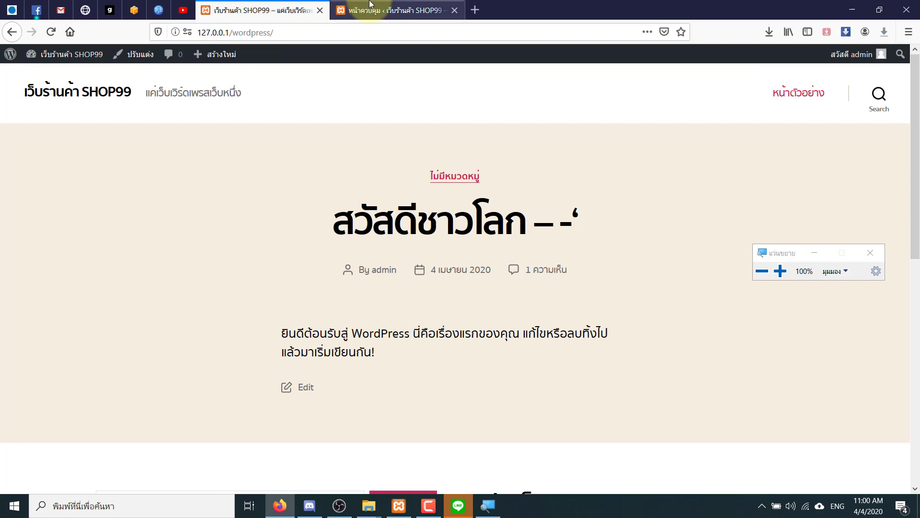
- Look over the public SHOP99 front page, then return to the wp-admin dashboard tab
{"action": "left_click", "coordinate": [370, 4]}
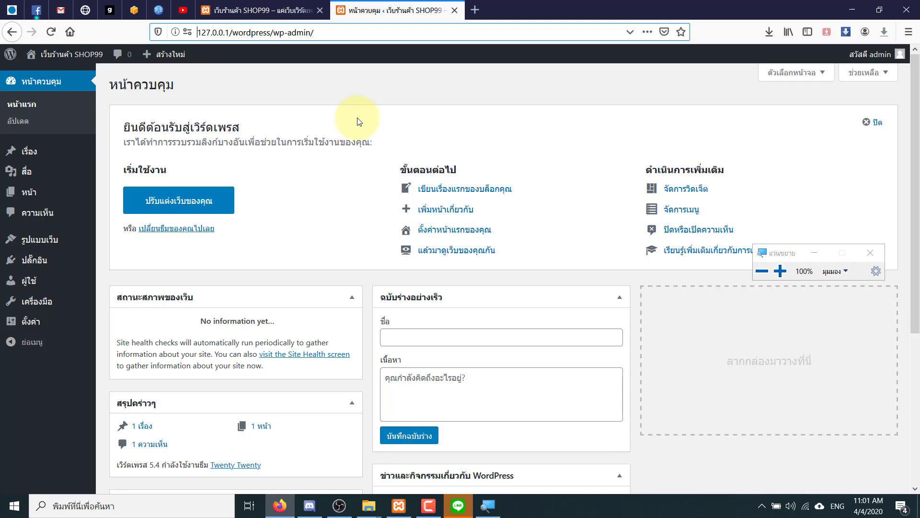
{"action": "left_click", "coordinate": [259, 10]}
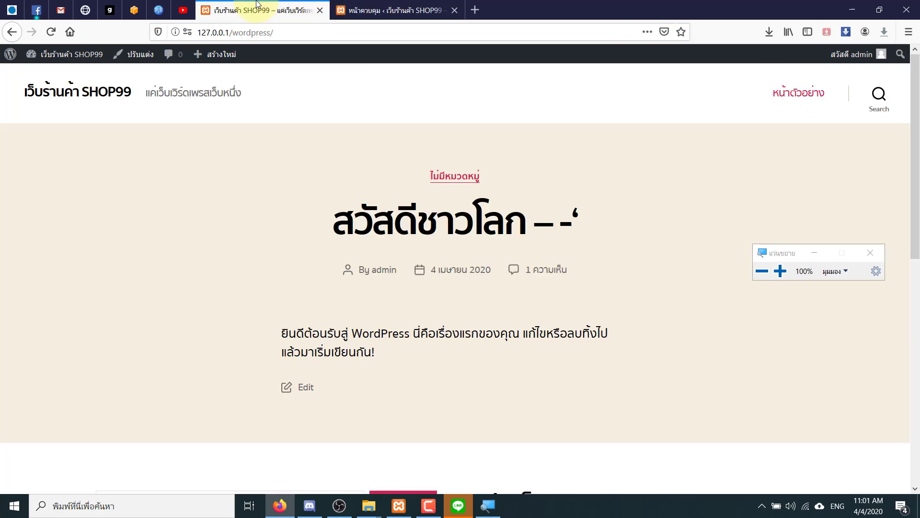
{"action": "scroll", "coordinate": [530, 226], "scroll_direction": "down", "scroll_amount": 5}
{"action": "scroll", "coordinate": [531, 228], "scroll_direction": "down", "scroll_amount": 3}
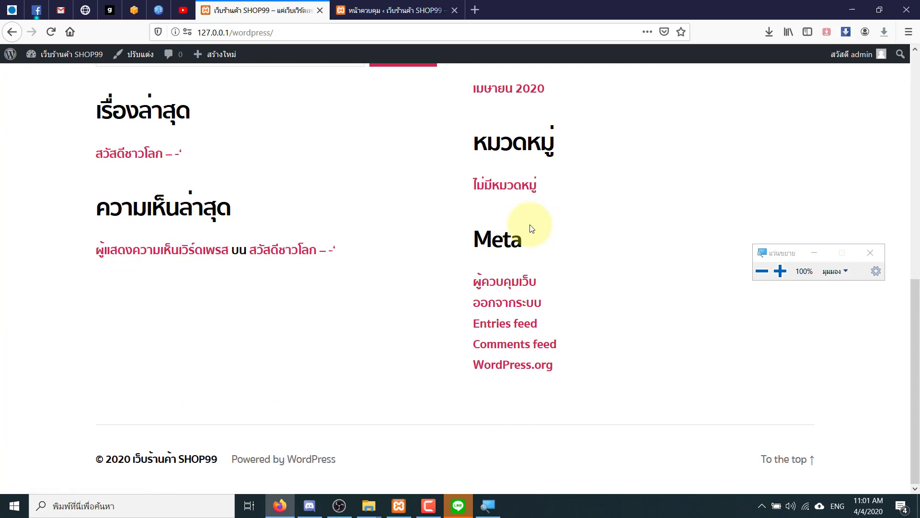
{"action": "scroll", "coordinate": [531, 228], "scroll_direction": "up", "scroll_amount": 9}
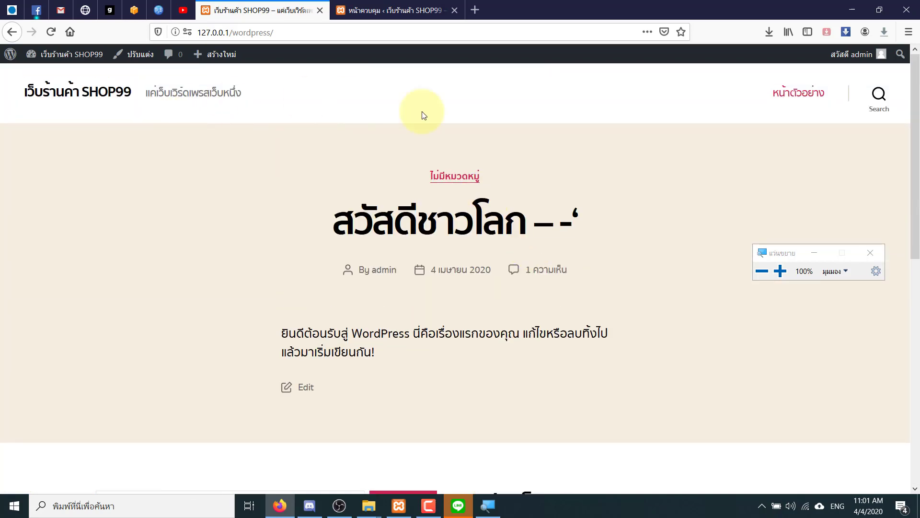
{"action": "left_click", "coordinate": [389, 5]}
{"action": "mouse_move", "coordinate": [94, 239]}
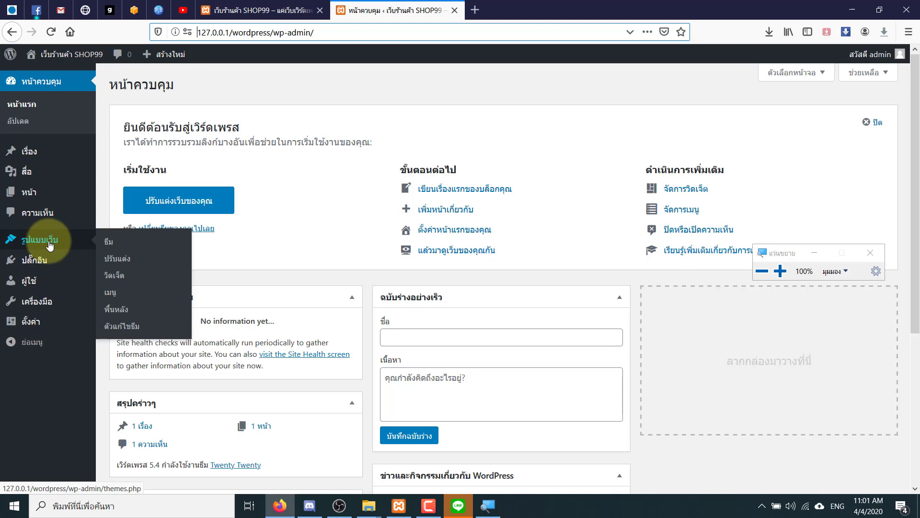
- Open Appearance > Themes (ธีม) to see the three installed themes
{"action": "left_click", "coordinate": [109, 246]}
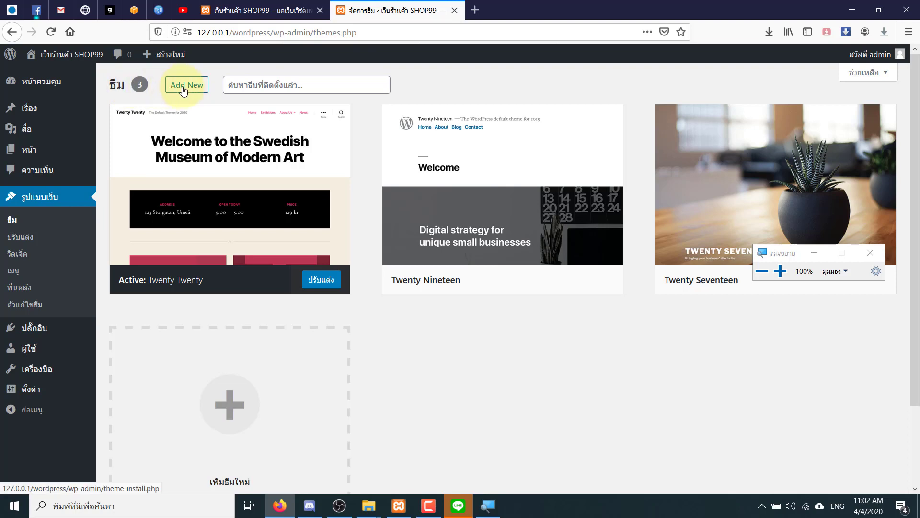
- Open Add New themes and browse the Popular (ยอดนิยม) list of 3970 themes
{"action": "left_click", "coordinate": [183, 90]}
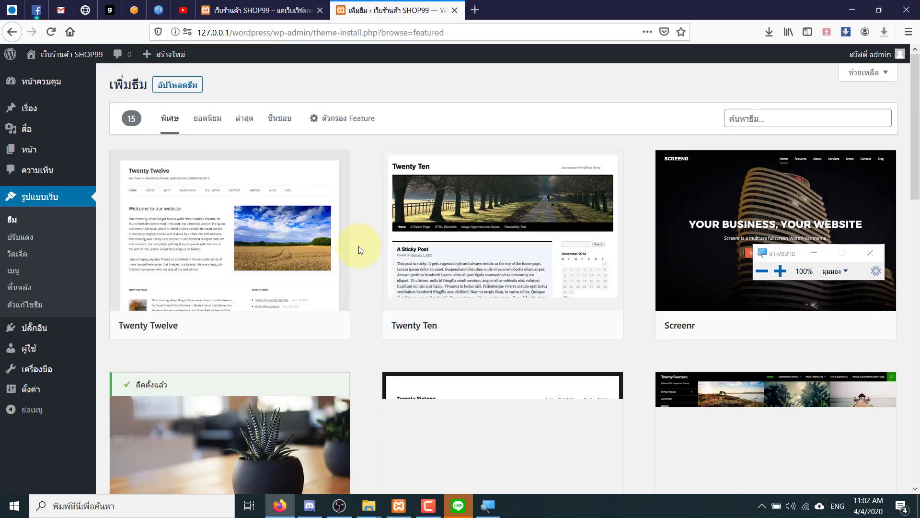
{"action": "scroll", "coordinate": [358, 252], "scroll_direction": "down", "scroll_amount": 15}
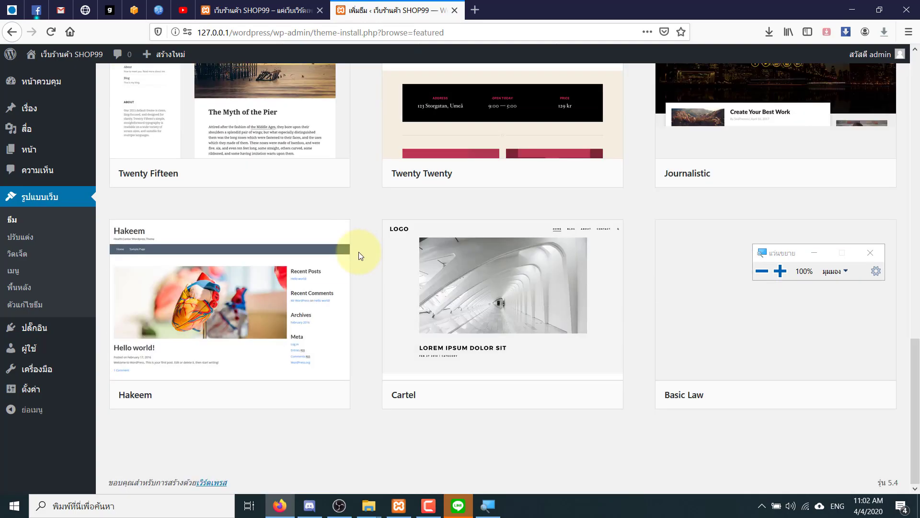
{"action": "scroll", "coordinate": [359, 251], "scroll_direction": "up", "scroll_amount": 15}
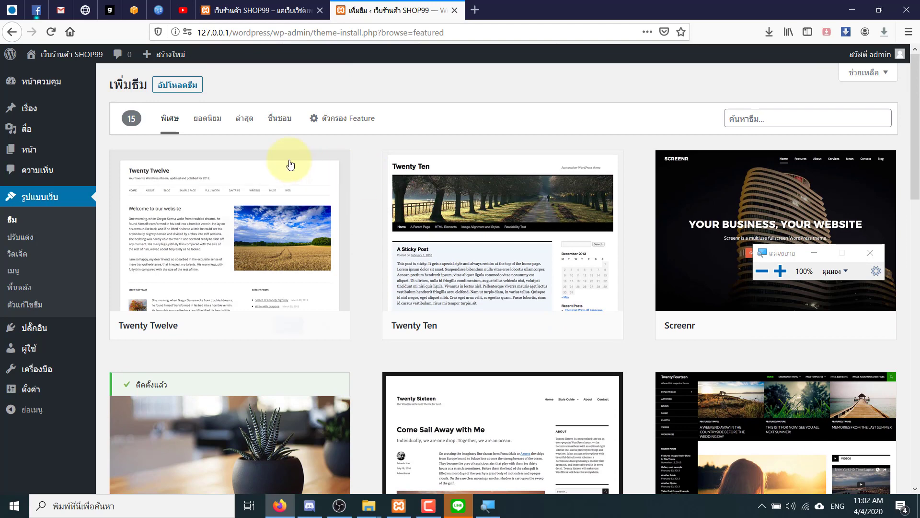
{"action": "left_click", "coordinate": [208, 130]}
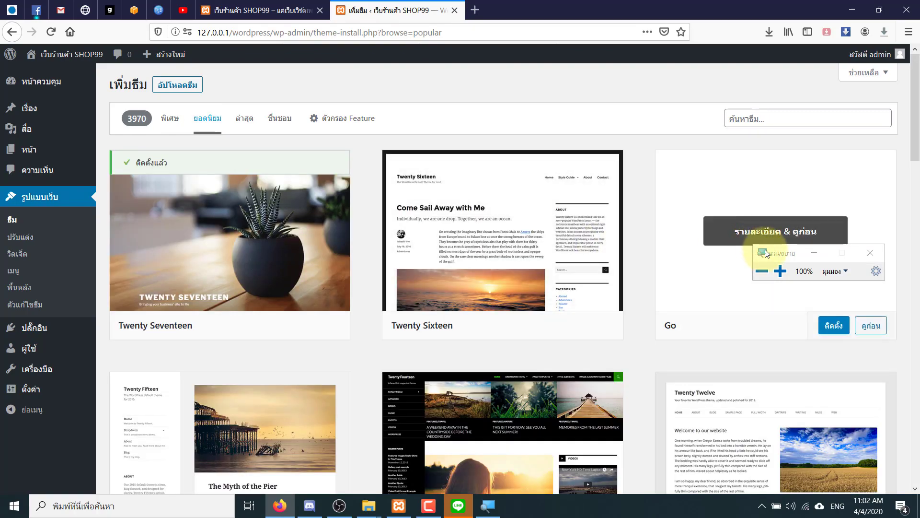
{"action": "left_click_drag", "start_coordinate": [776, 251], "coordinate": [794, 350]}
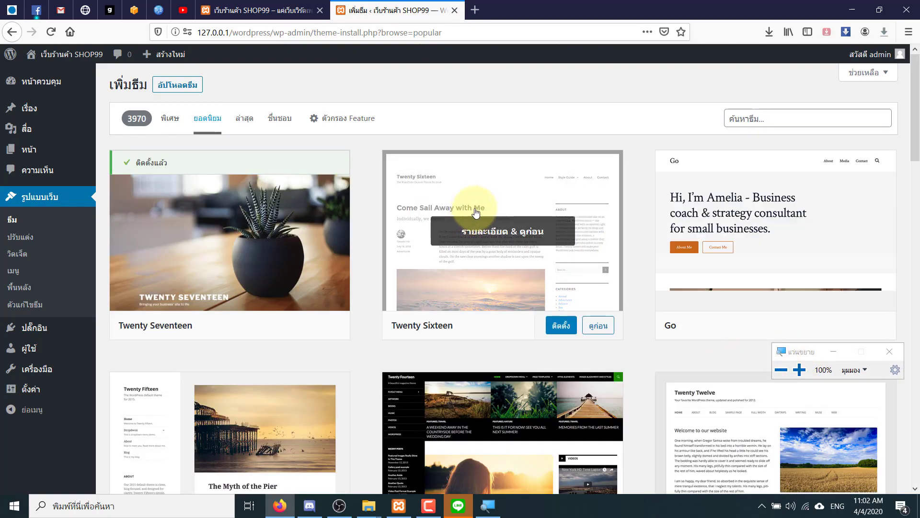
{"action": "scroll", "coordinate": [426, 240], "scroll_direction": "down", "scroll_amount": 20}
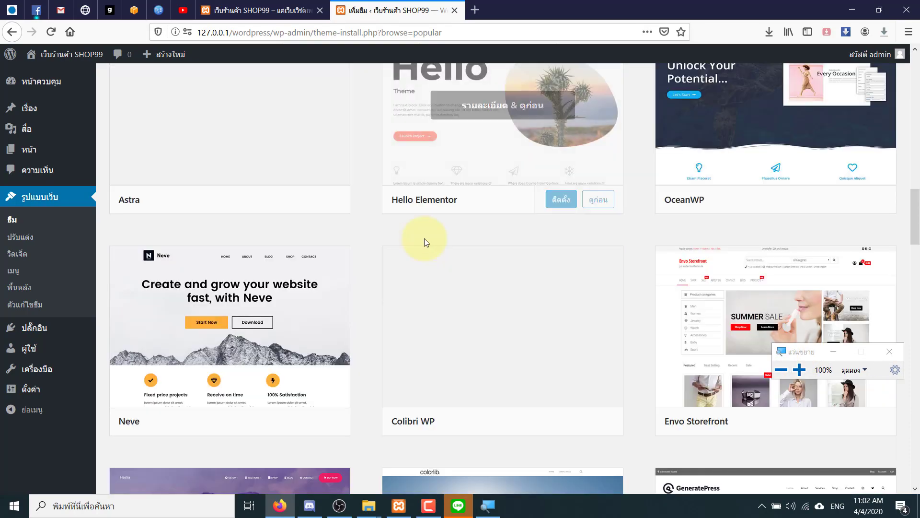
{"action": "scroll", "coordinate": [424, 238], "scroll_direction": "down", "scroll_amount": 20}
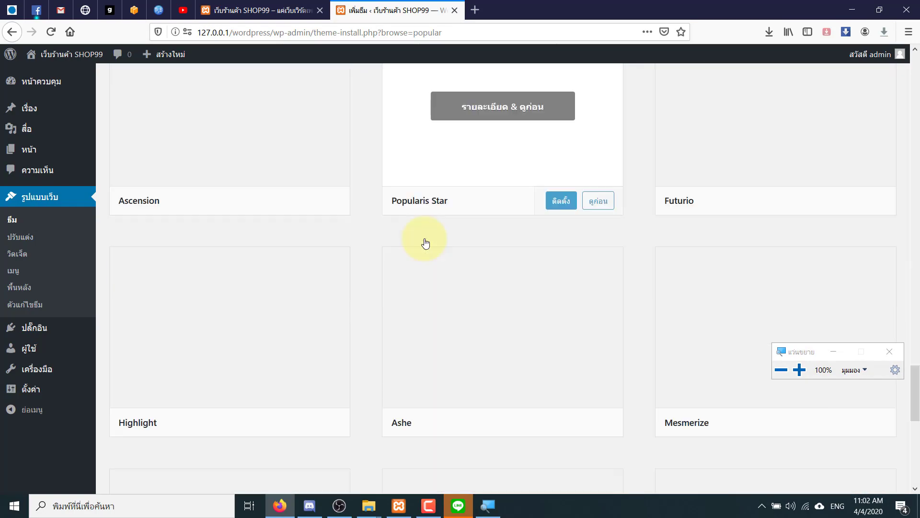
{"action": "scroll", "coordinate": [424, 238], "scroll_direction": "down", "scroll_amount": 6}
{"action": "scroll", "coordinate": [425, 240], "scroll_direction": "up", "scroll_amount": 12}
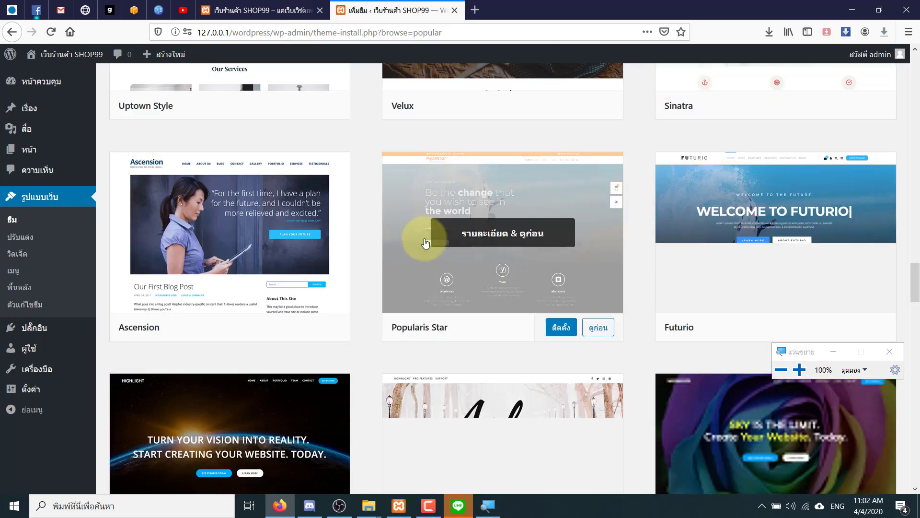
{"action": "scroll", "coordinate": [425, 243], "scroll_direction": "up", "scroll_amount": 14}
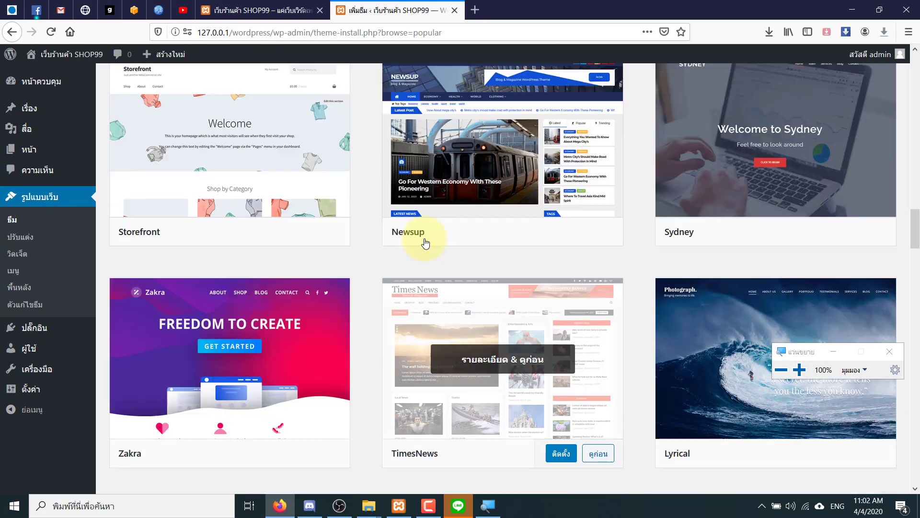
{"action": "scroll", "coordinate": [425, 243], "scroll_direction": "up", "scroll_amount": 20}
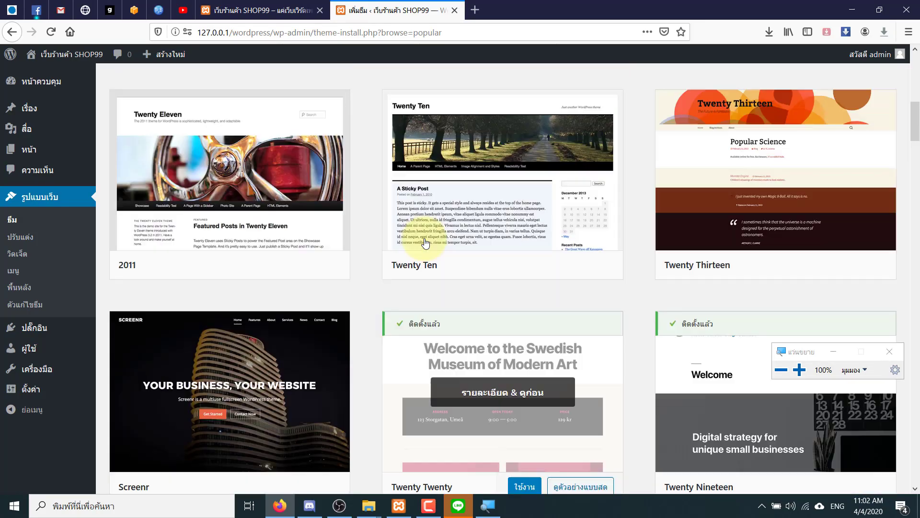
{"action": "scroll", "coordinate": [426, 243], "scroll_direction": "up", "scroll_amount": 4}
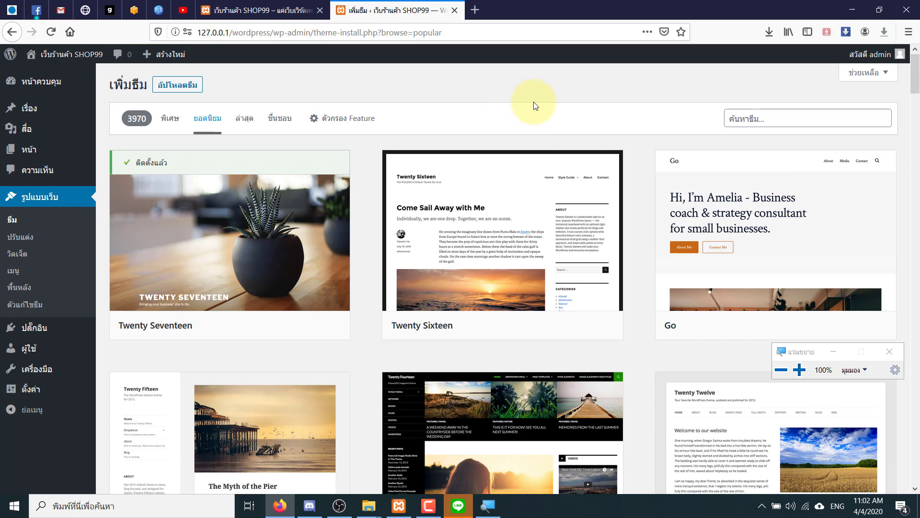
- Search the theme catalogue for "shop", returning 526 themes such as Shop and Shopay
{"action": "left_click", "coordinate": [750, 122]}
{"action": "type", "text": "s"}
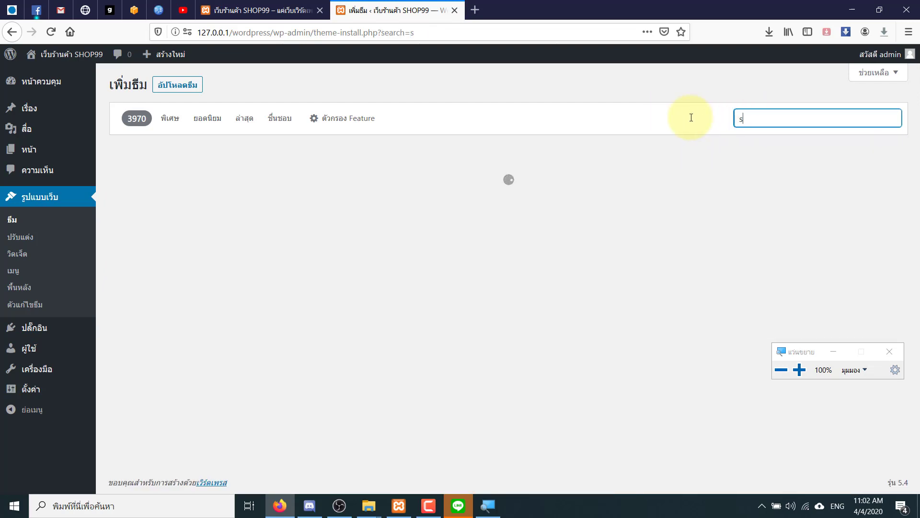
{"action": "key", "text": "BackSpace"}
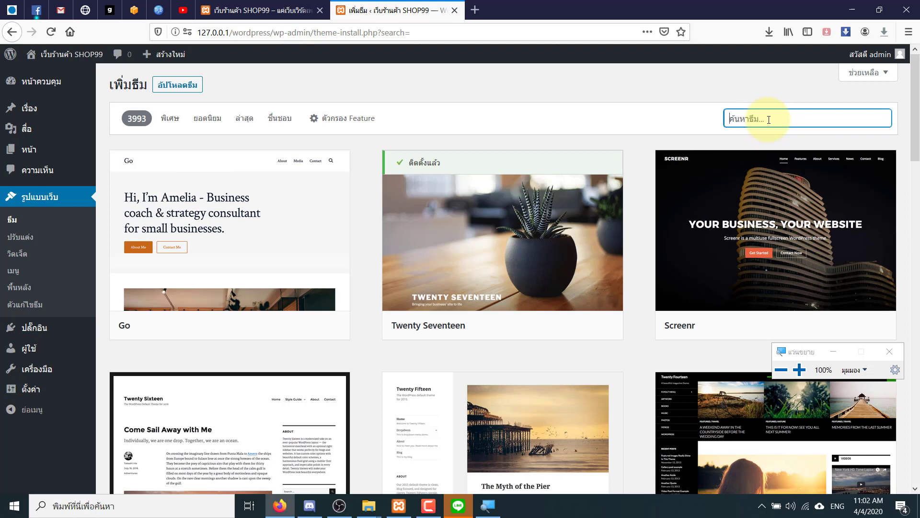
{"action": "left_click", "coordinate": [208, 123]}
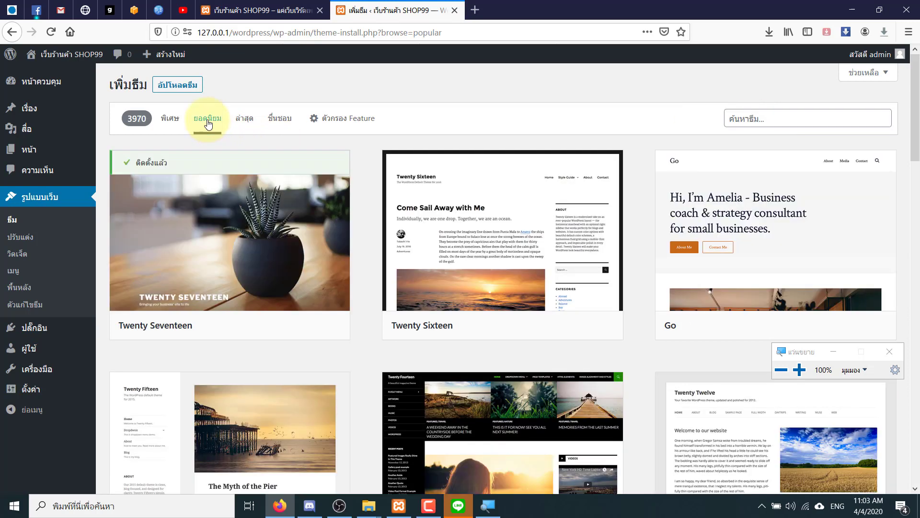
{"action": "left_click", "coordinate": [751, 118]}
{"action": "type", "text": "s"}
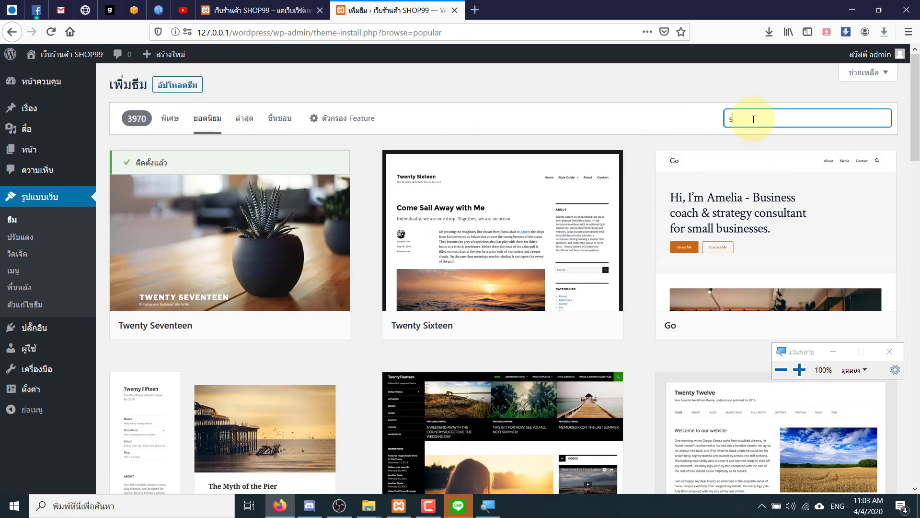
{"action": "type", "text": "hop"}
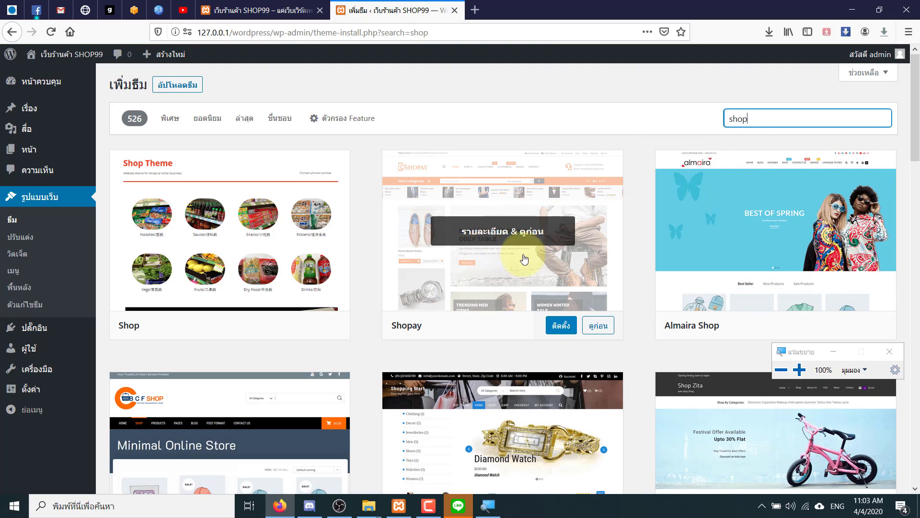
{"action": "left_click_drag", "start_coordinate": [917, 120], "coordinate": [919, 179]}
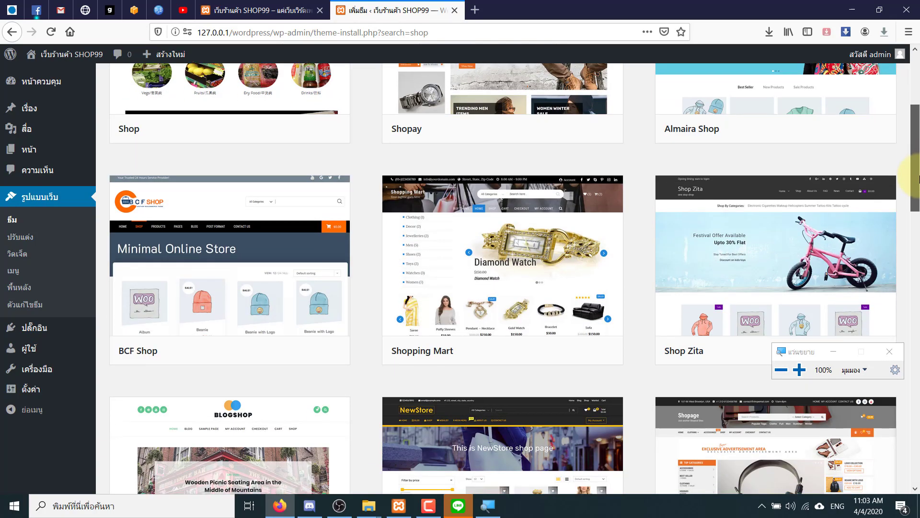
- Install the Shopping Mart theme from the shop search results until it shows Installed
{"action": "mouse_move", "coordinate": [503, 325]}
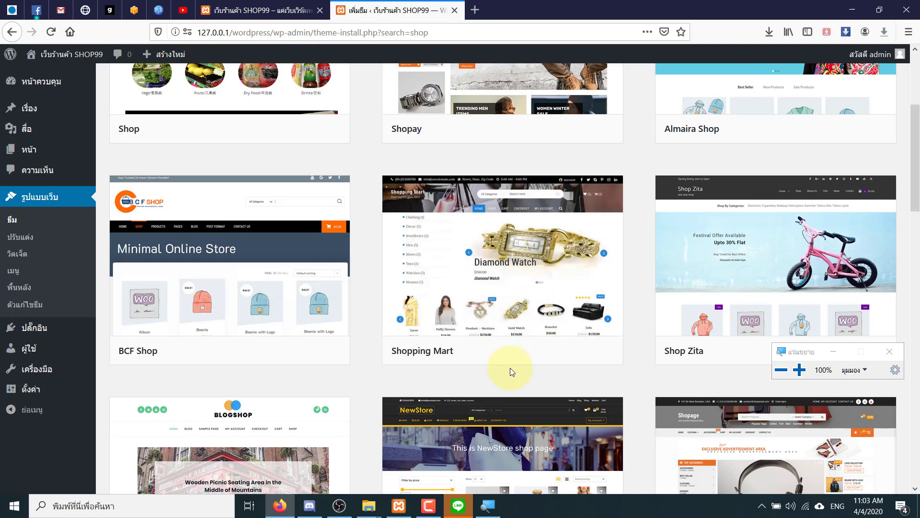
{"action": "mouse_move", "coordinate": [514, 341]}
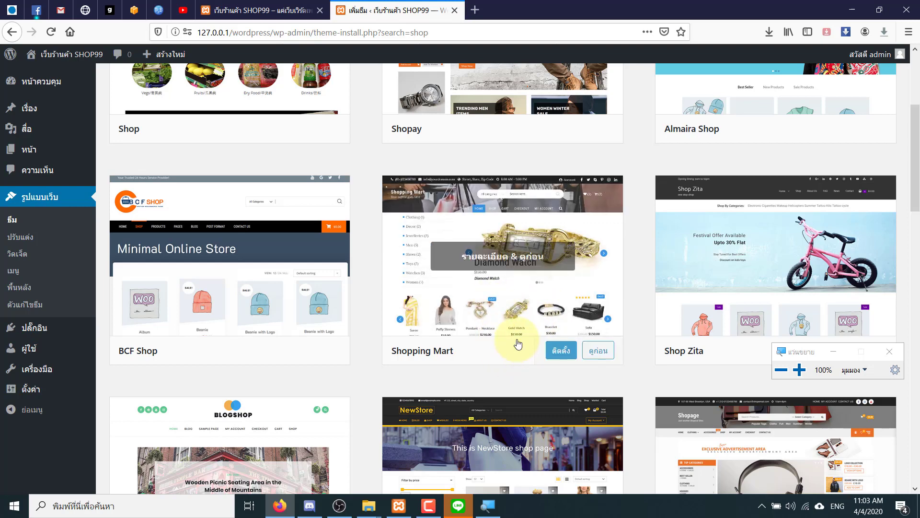
{"action": "left_click", "coordinate": [552, 351]}
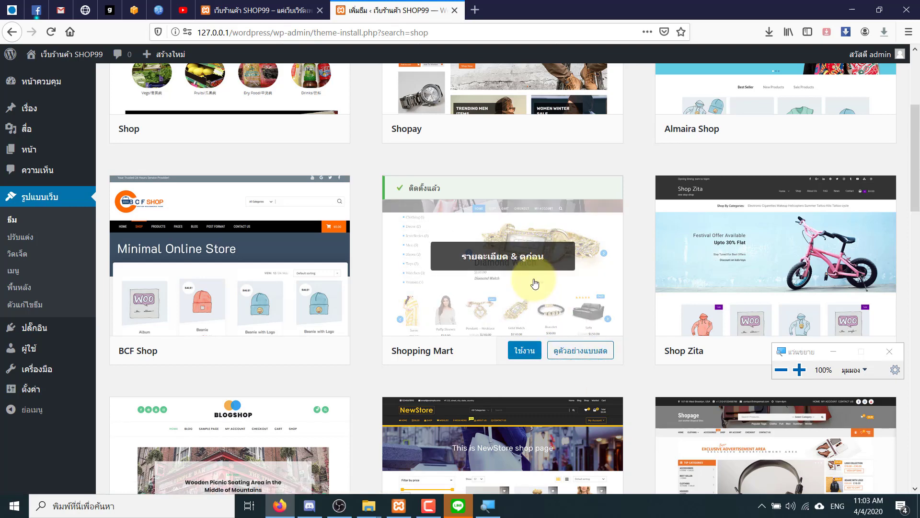
{"action": "scroll", "coordinate": [460, 230], "scroll_direction": "up", "scroll_amount": 2}
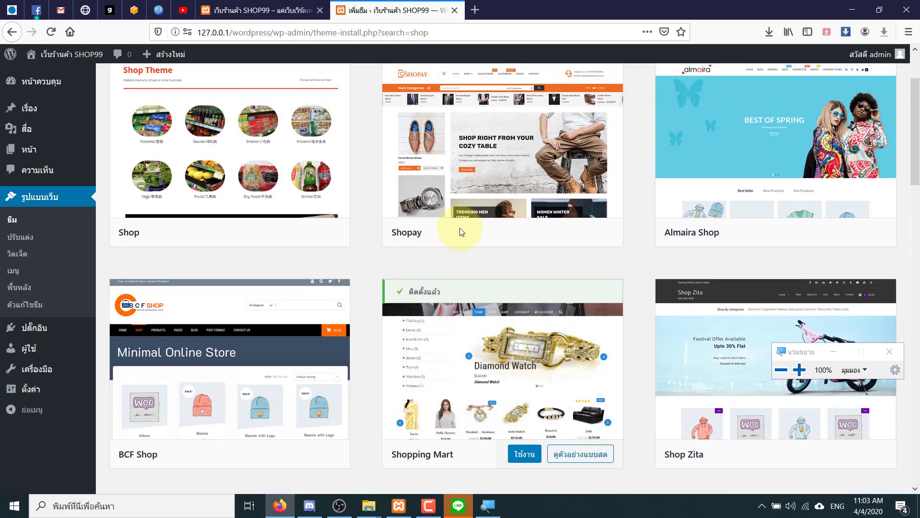
{"action": "scroll", "coordinate": [460, 232], "scroll_direction": "down", "scroll_amount": 1}
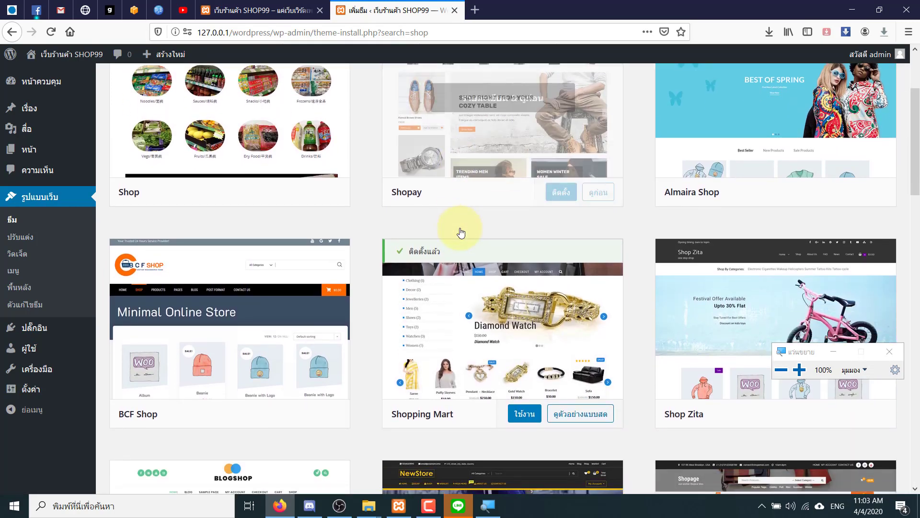
- Activate the newly installed Shopping Mart theme so it becomes the site's current theme
{"action": "left_click", "coordinate": [516, 415]}
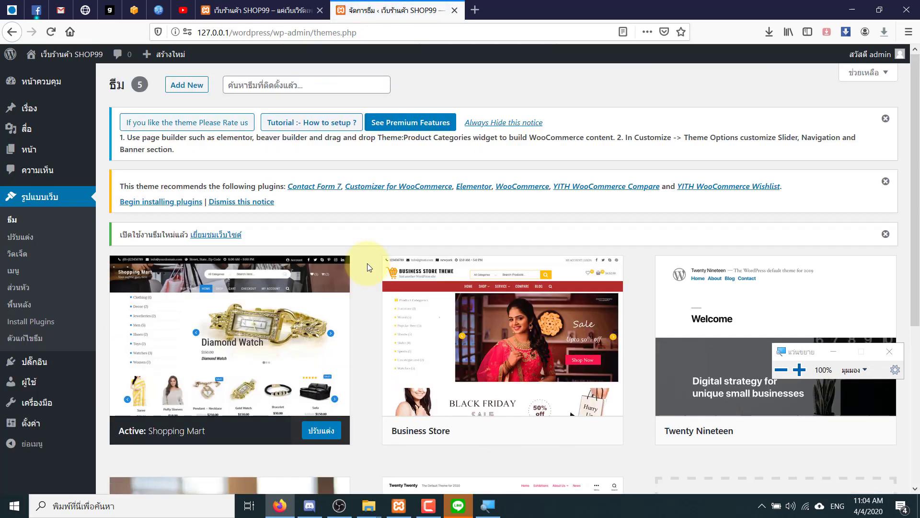
{"action": "scroll", "coordinate": [367, 267], "scroll_direction": "down", "scroll_amount": 4}
{"action": "scroll", "coordinate": [367, 263], "scroll_direction": "up", "scroll_amount": 4}
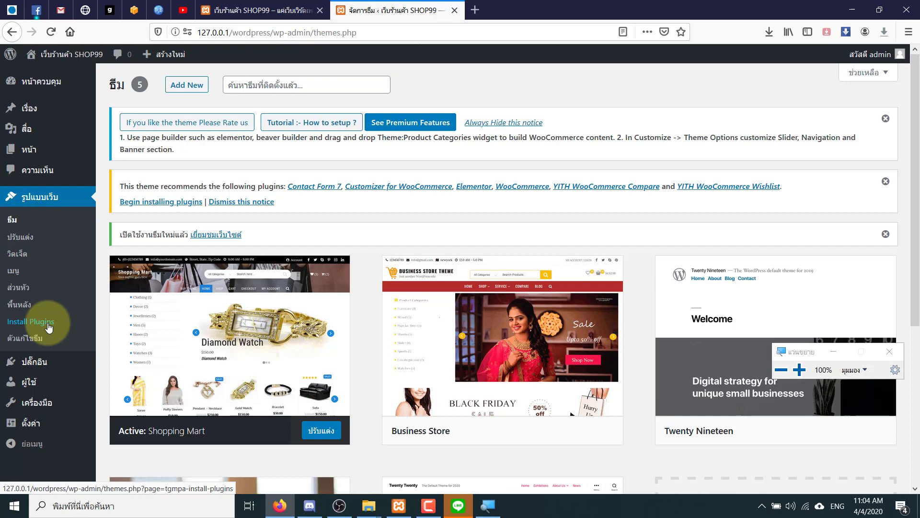
- Open the Install Required Plugins page and select all six recommended plugins
{"action": "left_click", "coordinate": [48, 324]}
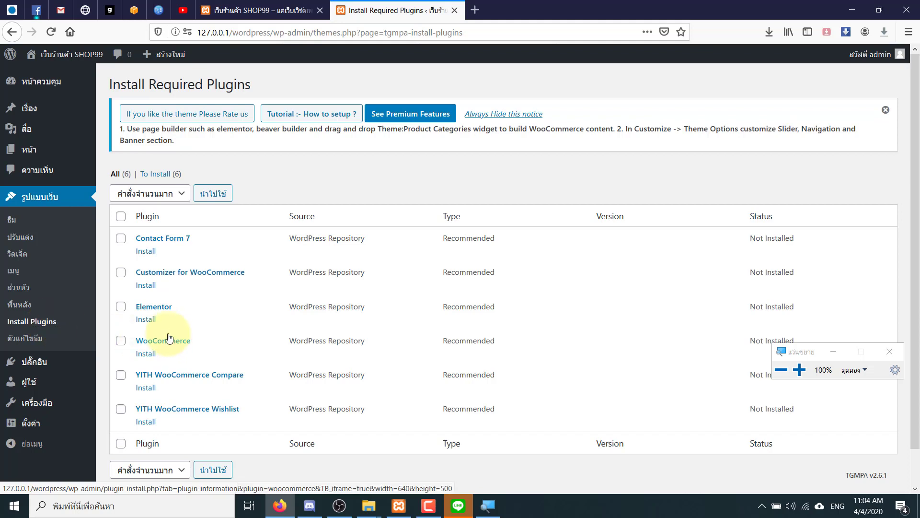
{"action": "left_click", "coordinate": [121, 217]}
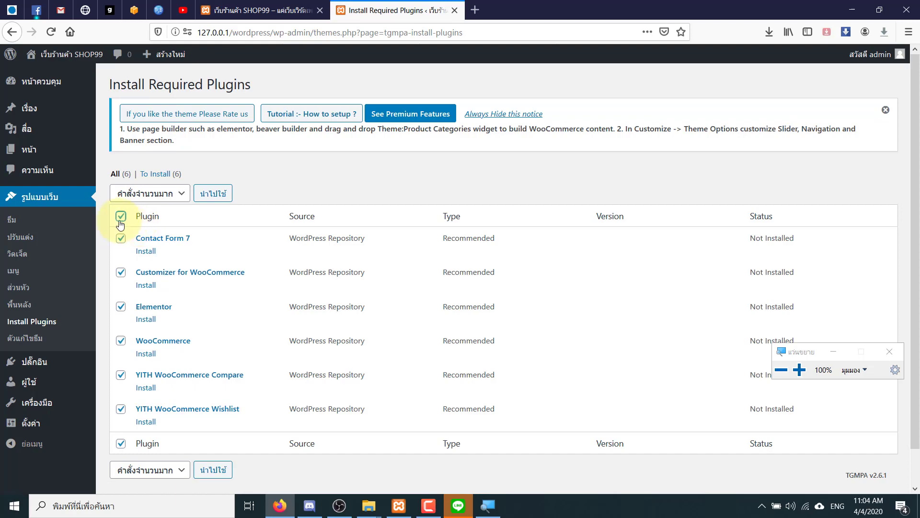
{"action": "key", "text": "super+plus"}
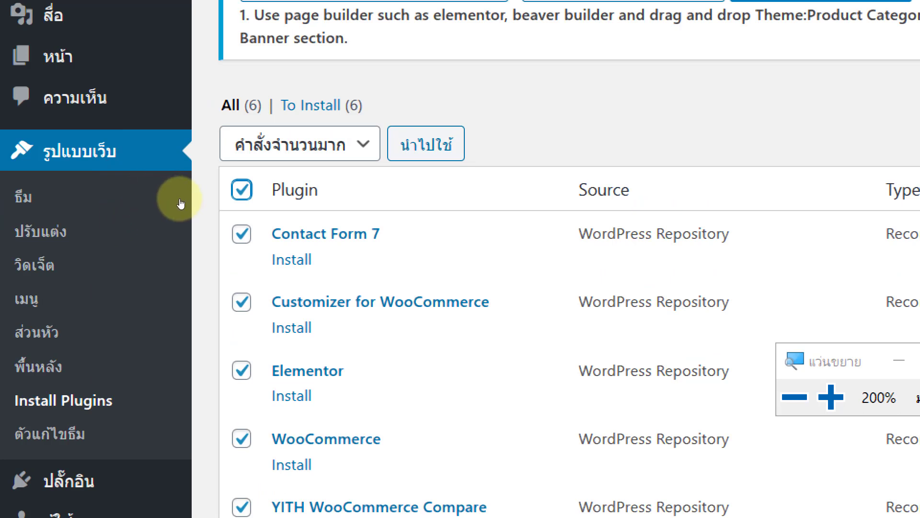
- Choose Install as the bulk action for the selected plugins
{"action": "key", "text": "alt+Down"}
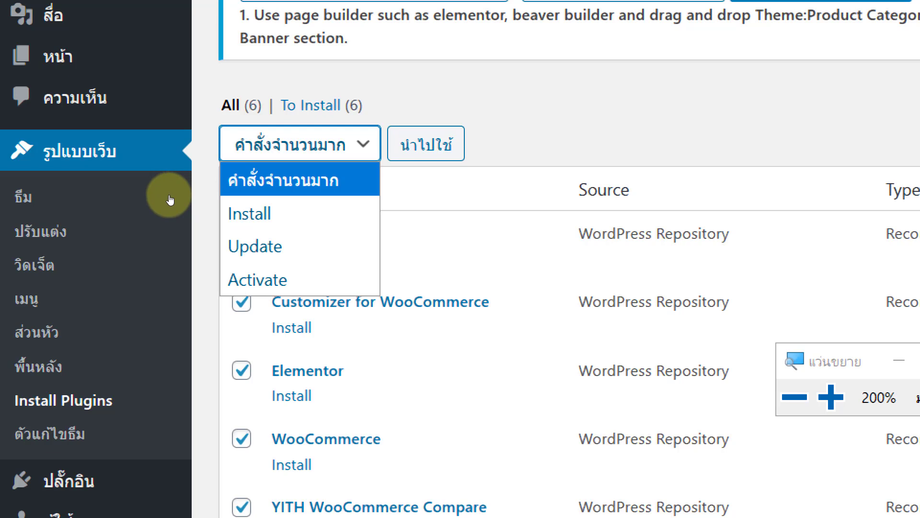
{"action": "key", "text": "Down"}
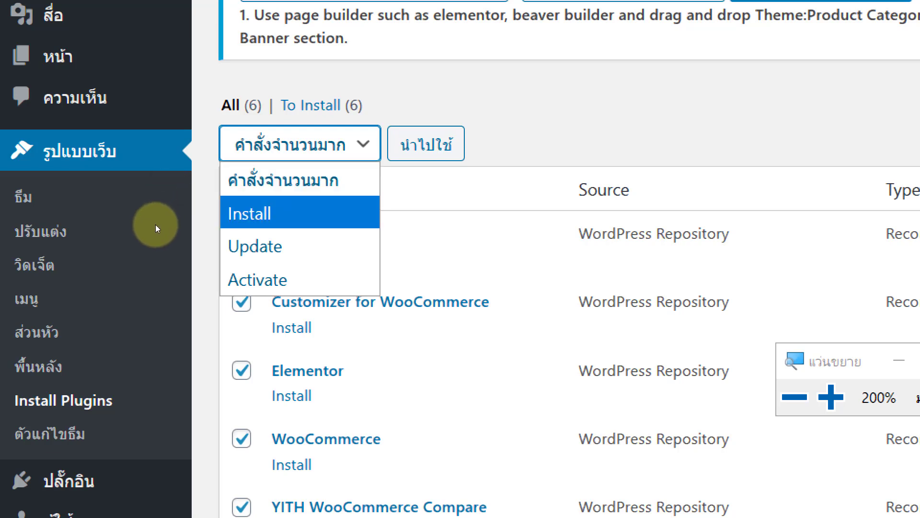
{"action": "key", "text": "Up"}
{"action": "key", "text": "Down"}
{"action": "key", "text": "Return"}
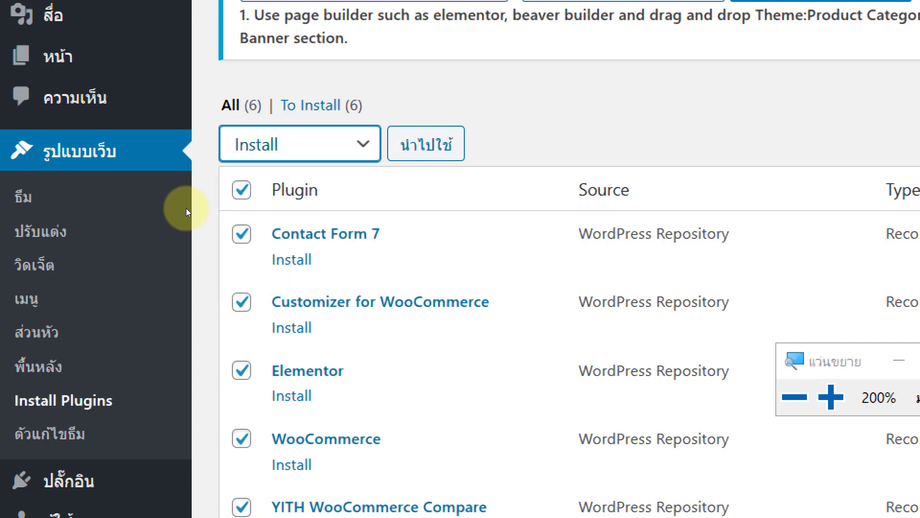
{"action": "key", "text": "super+minus"}
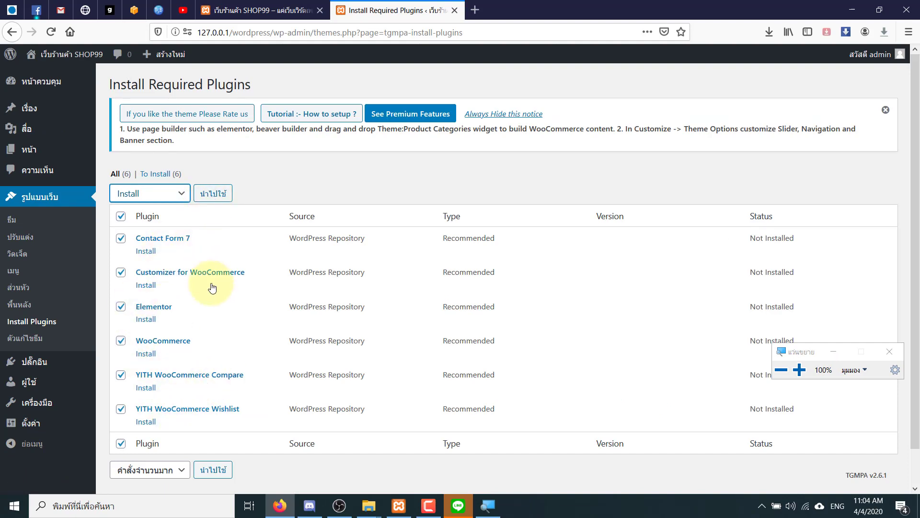
- Apply the bulk install and reload the site front page to see the Shopping Mart theme
{"action": "left_click", "coordinate": [213, 195]}
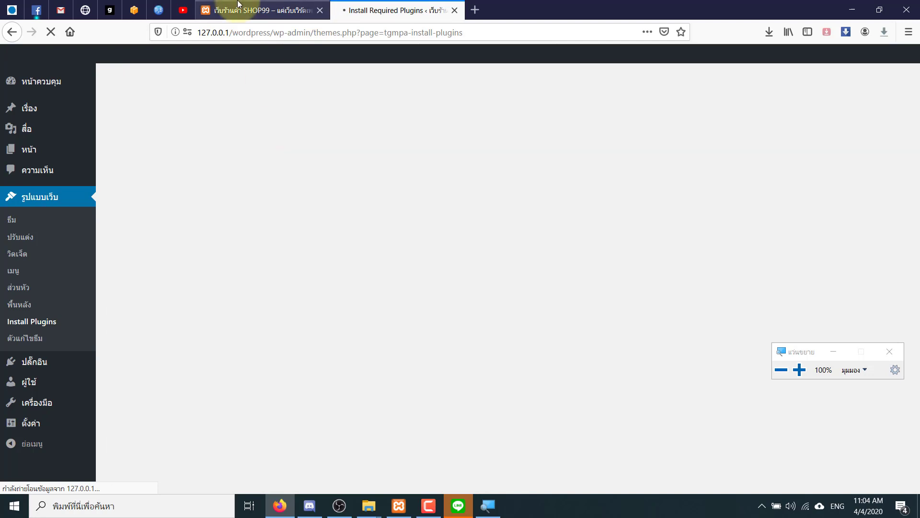
{"action": "left_click", "coordinate": [263, 6]}
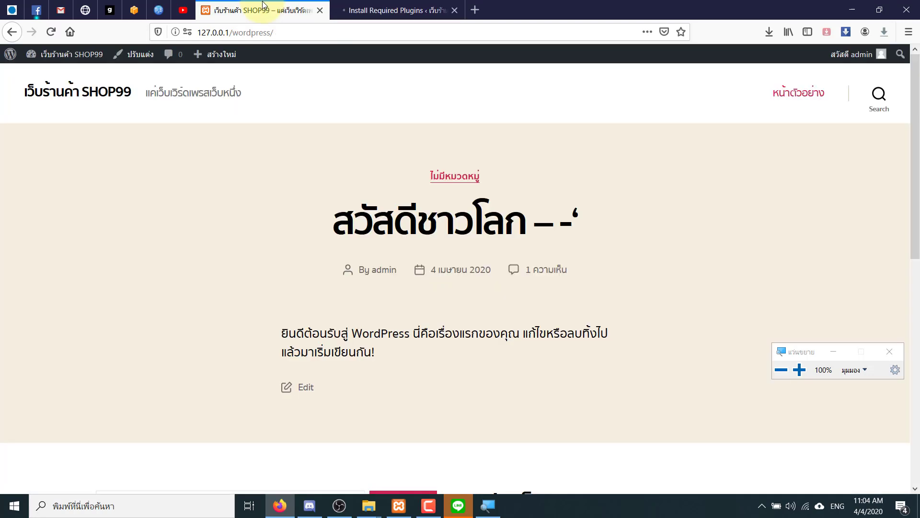
{"action": "left_click", "coordinate": [51, 32]}
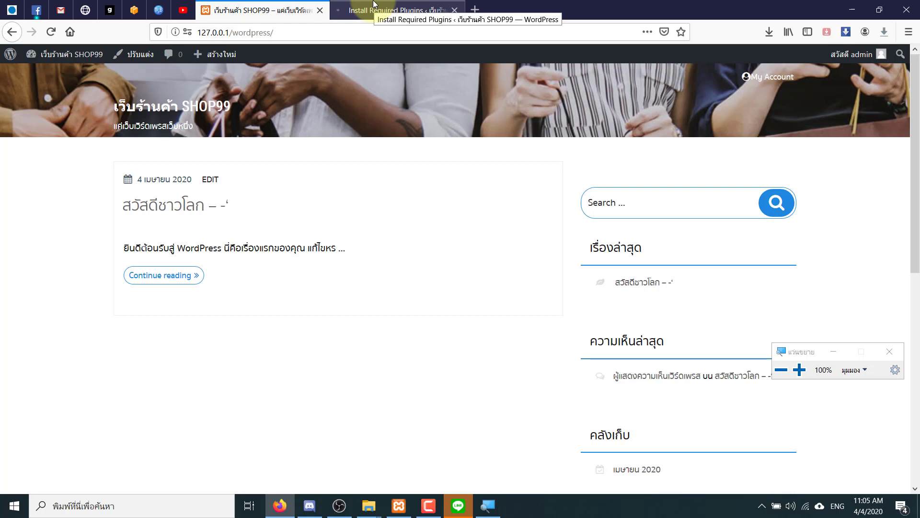
{"action": "left_click", "coordinate": [374, 5]}
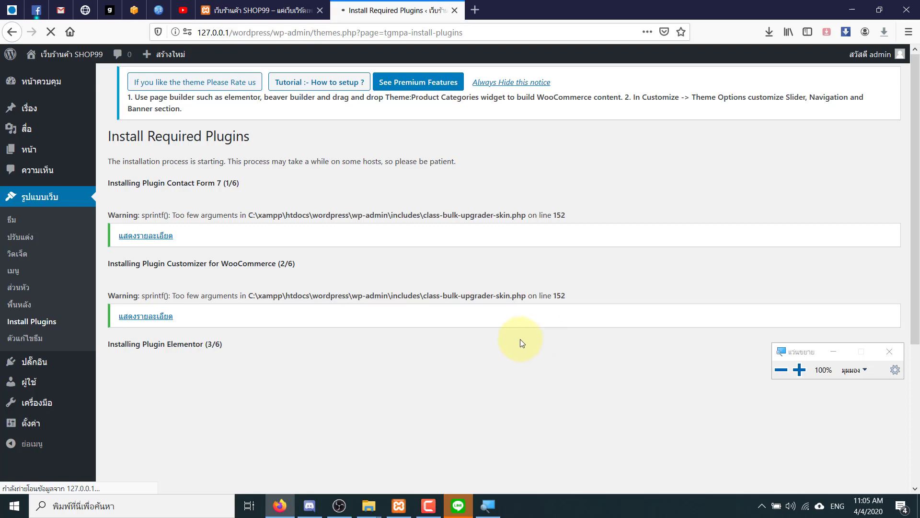
{"action": "scroll", "coordinate": [913, 285], "scroll_direction": "down", "scroll_amount": 3}
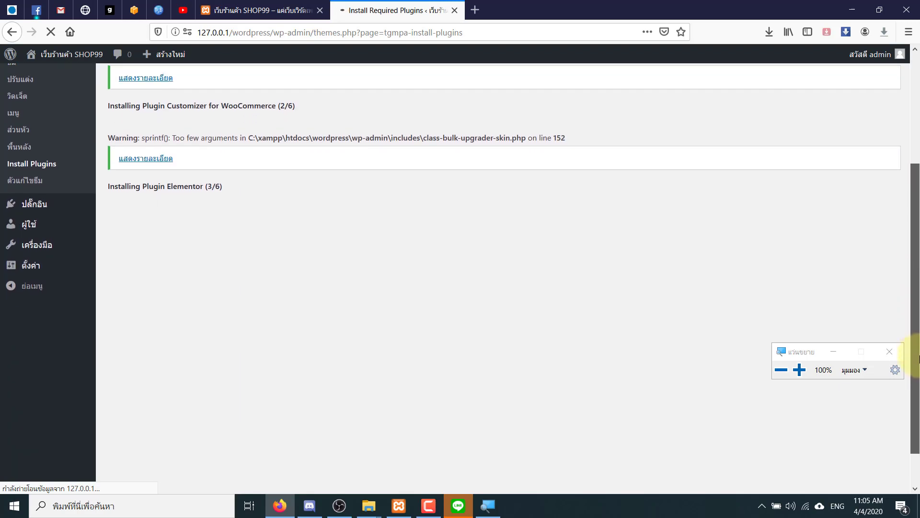
{"action": "scroll", "coordinate": [898, 230], "scroll_direction": "up", "scroll_amount": 3}
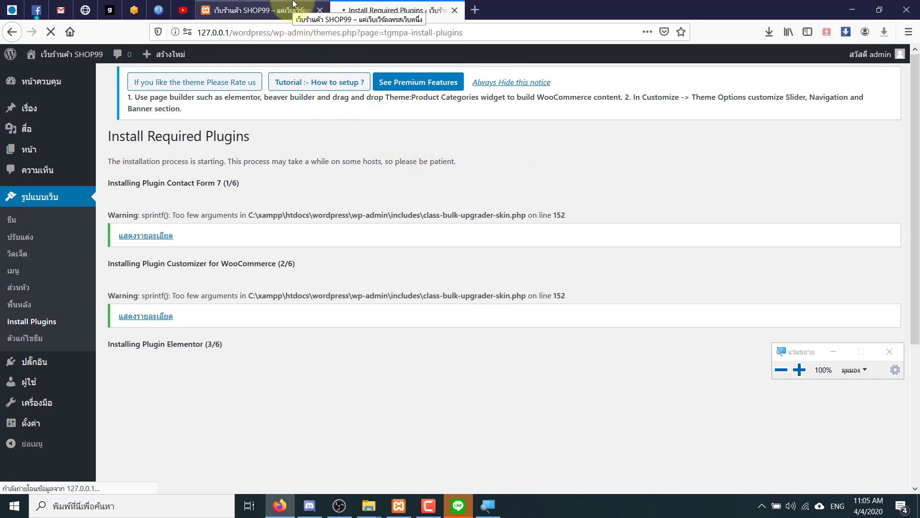
- Check the install progress, highlighting the Elementor (3/6) and WooCommerce (4/6) lines
{"action": "left_click", "coordinate": [294, 4]}
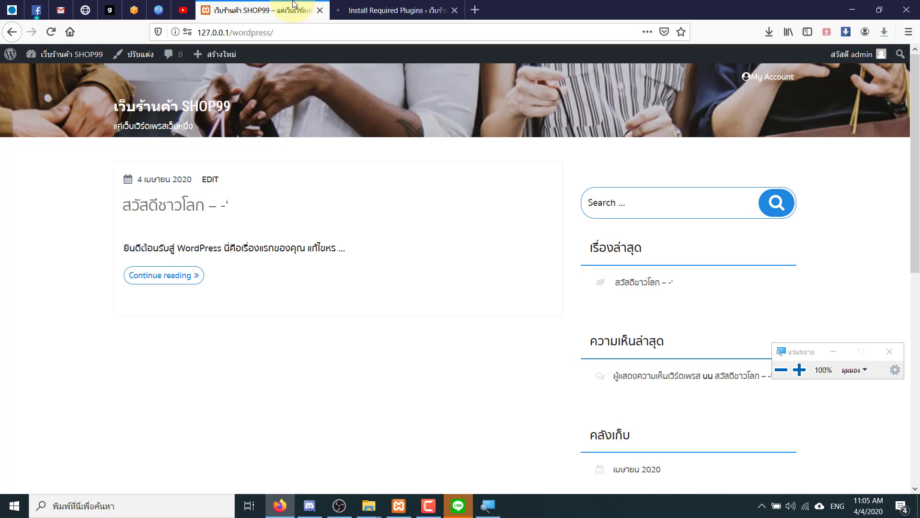
{"action": "left_click", "coordinate": [347, 5]}
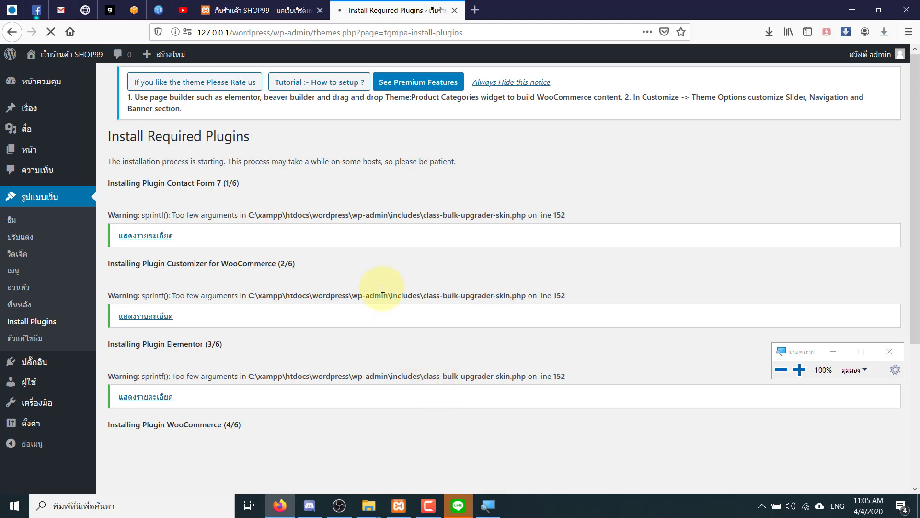
{"action": "scroll", "coordinate": [318, 409], "scroll_direction": "down", "scroll_amount": 4}
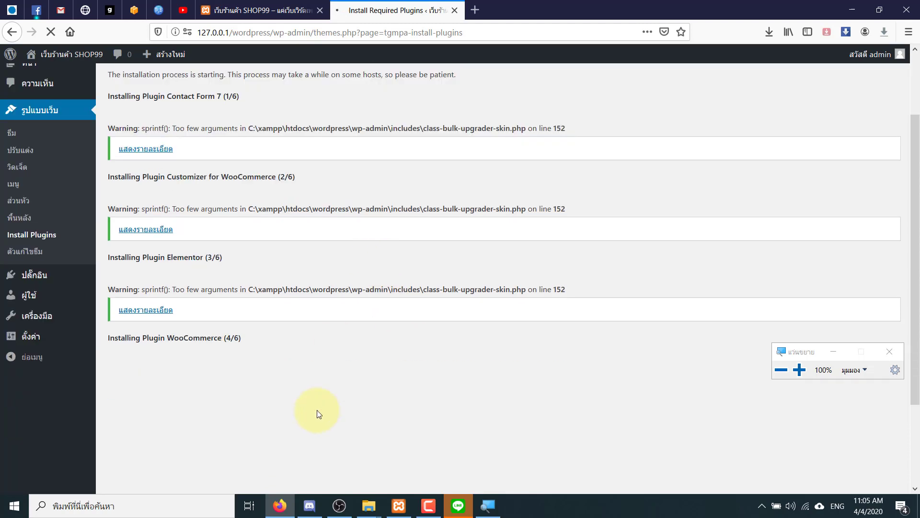
{"action": "scroll", "coordinate": [298, 384], "scroll_direction": "up", "scroll_amount": 3}
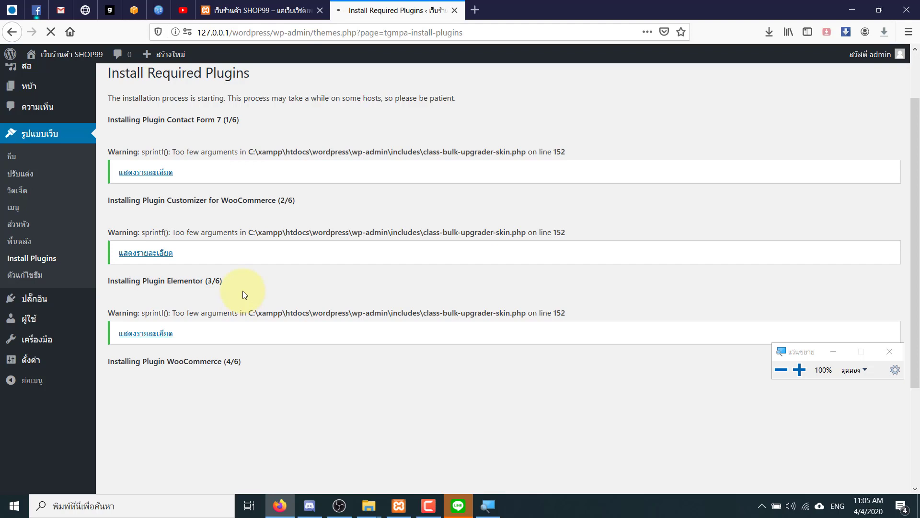
{"action": "left_click_drag", "start_coordinate": [207, 361], "coordinate": [160, 360]}
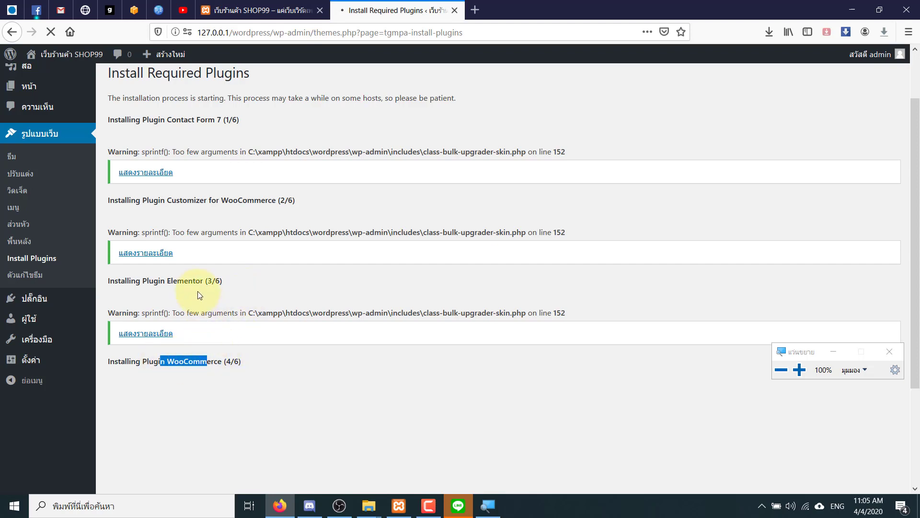
{"action": "left_click_drag", "start_coordinate": [196, 282], "coordinate": [241, 285]}
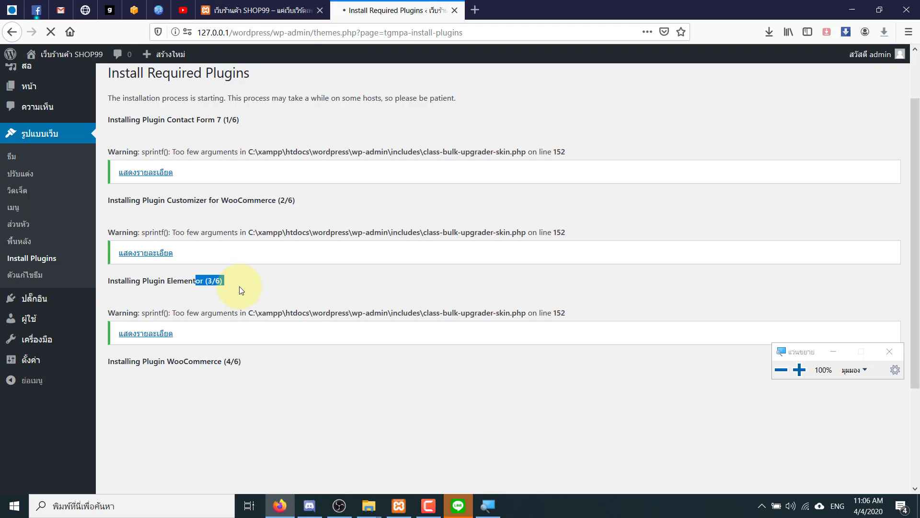
{"action": "left_click", "coordinate": [240, 287]}
{"action": "left_click_drag", "start_coordinate": [227, 364], "coordinate": [235, 363]}
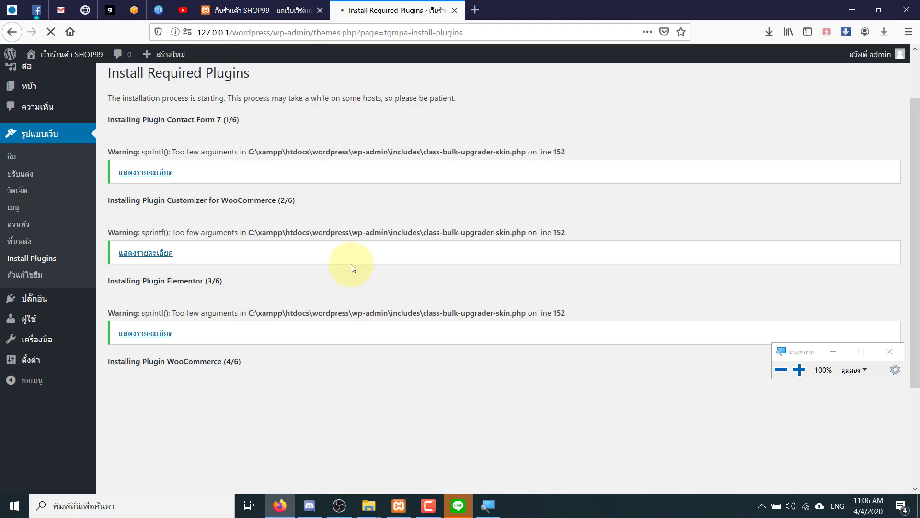
- Reload the front page again, then review the WooCommerce (4/6) installation progress
{"action": "left_click", "coordinate": [294, 4]}
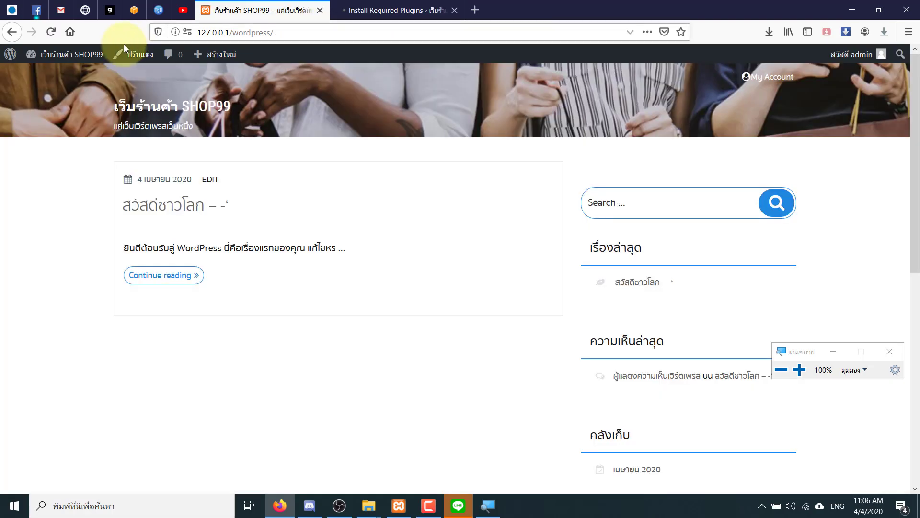
{"action": "left_click", "coordinate": [59, 29]}
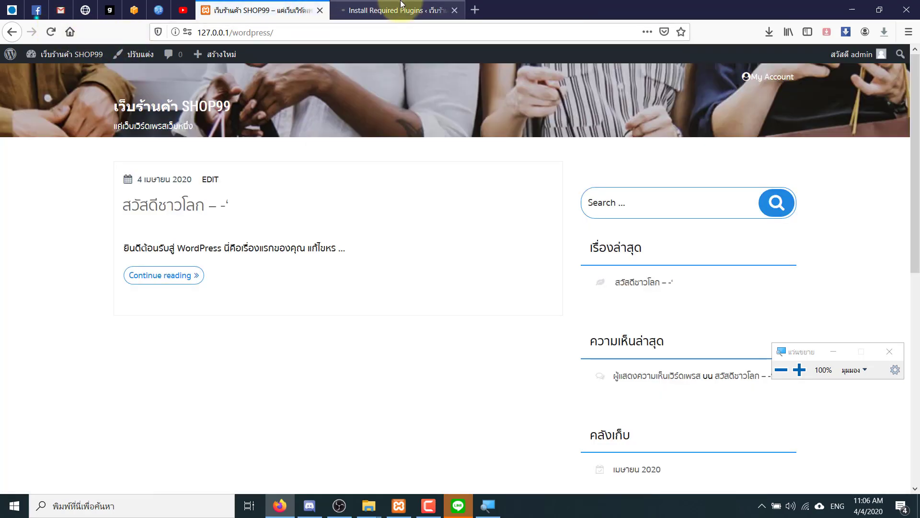
{"action": "left_click", "coordinate": [393, 10]}
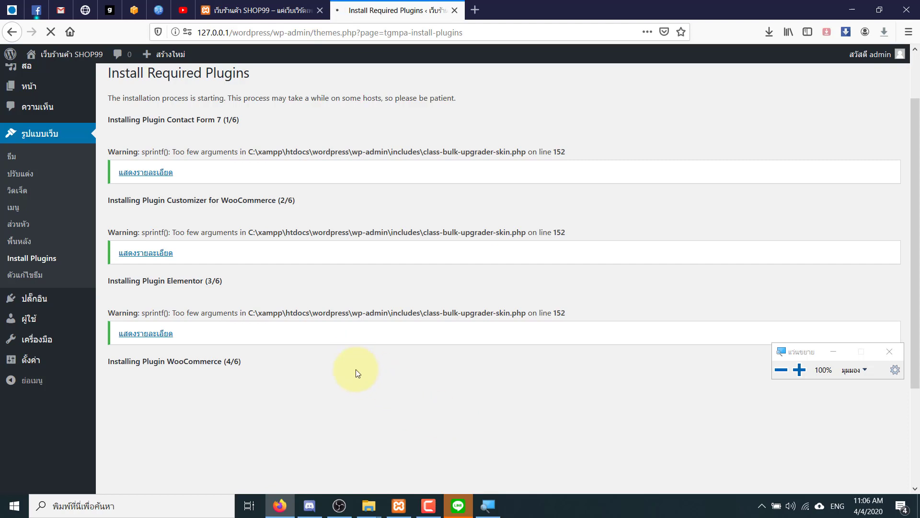
{"action": "scroll", "coordinate": [356, 369], "scroll_direction": "up", "scroll_amount": 2}
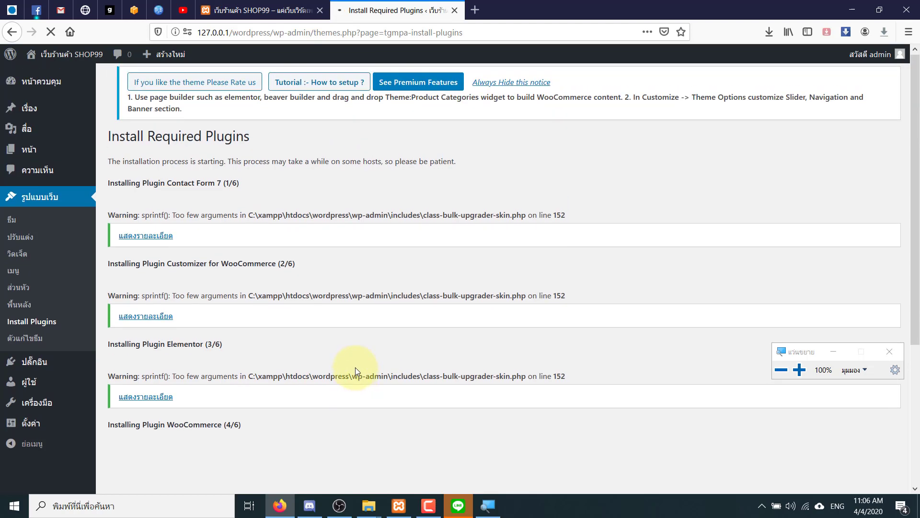
{"action": "scroll", "coordinate": [356, 367], "scroll_direction": "down", "scroll_amount": 2}
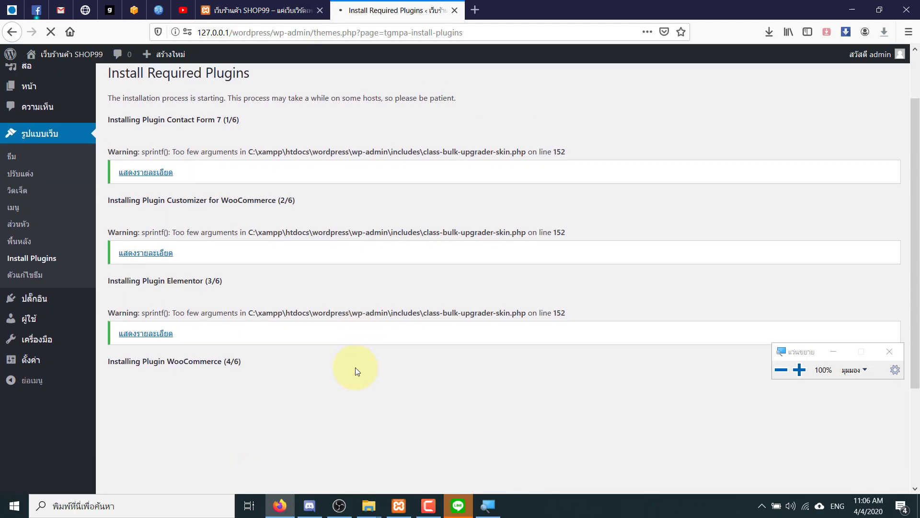
{"action": "scroll", "coordinate": [355, 367], "scroll_direction": "down", "scroll_amount": 2}
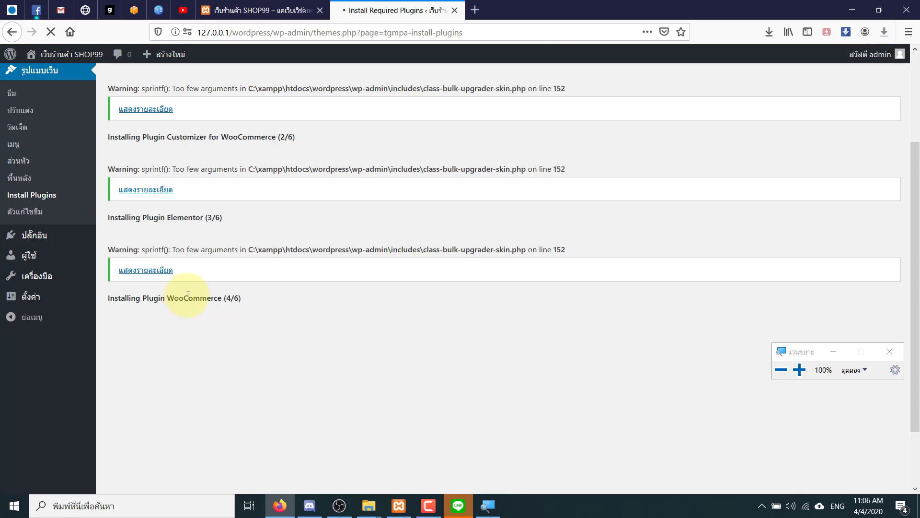
{"action": "left_click_drag", "start_coordinate": [184, 295], "coordinate": [254, 301]}
{"action": "left_click", "coordinate": [259, 299]}
{"action": "left_click", "coordinate": [267, 305]}
{"action": "scroll", "coordinate": [266, 301], "scroll_direction": "up", "scroll_amount": 2}
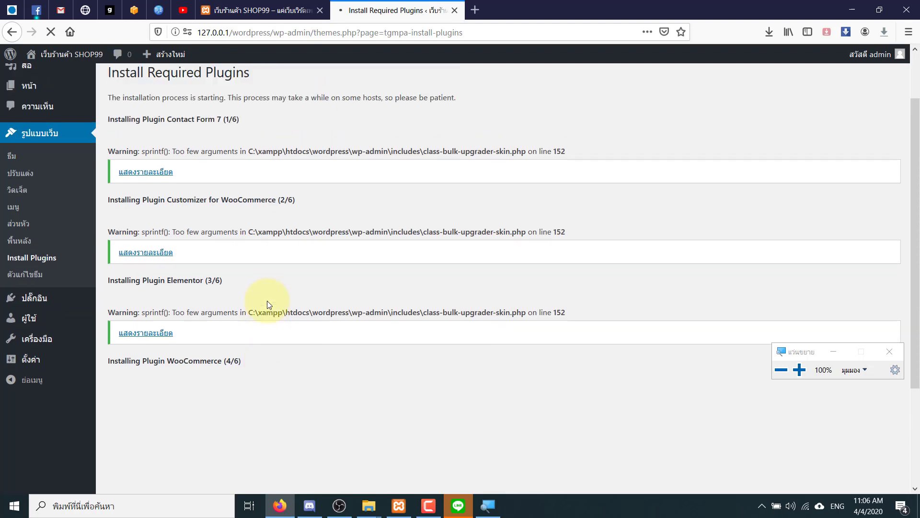
{"action": "scroll", "coordinate": [267, 301], "scroll_direction": "up", "scroll_amount": 2}
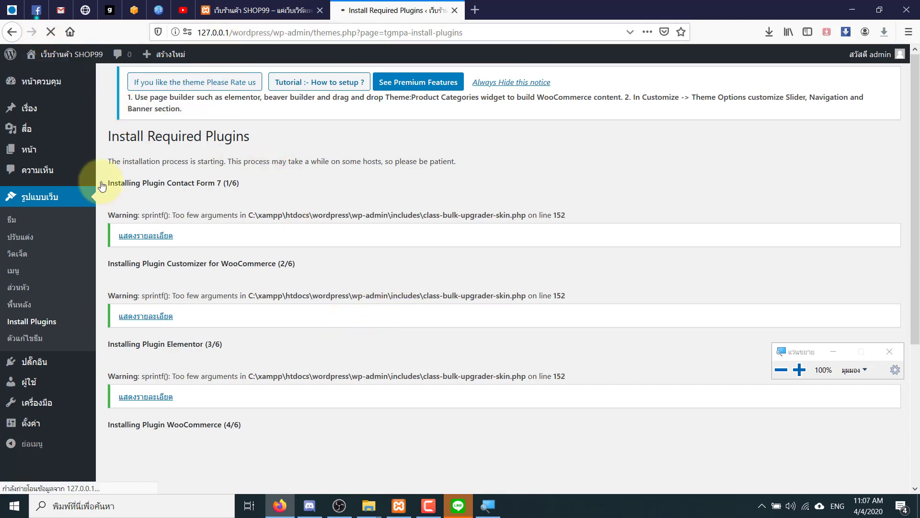
- Reload the Install Plugins list and start installing WooCommerce individually
{"action": "left_click", "coordinate": [38, 325]}
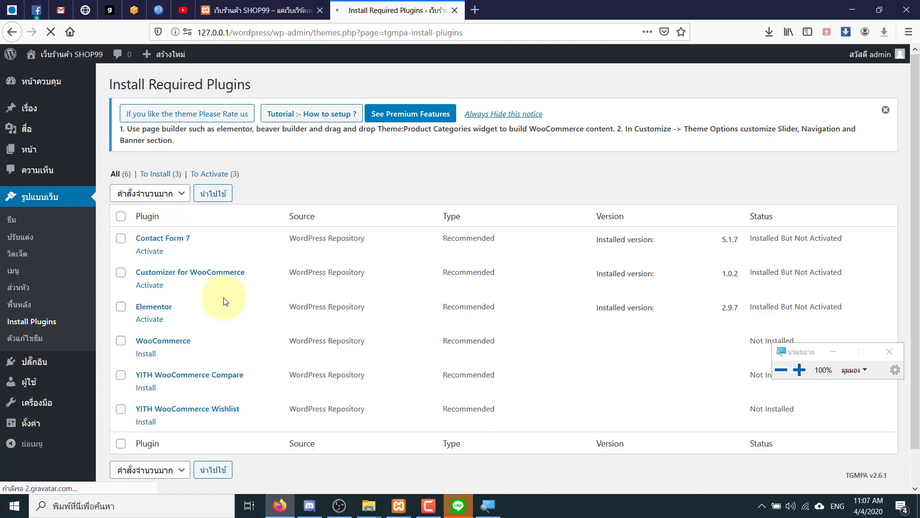
{"action": "left_click", "coordinate": [148, 356]}
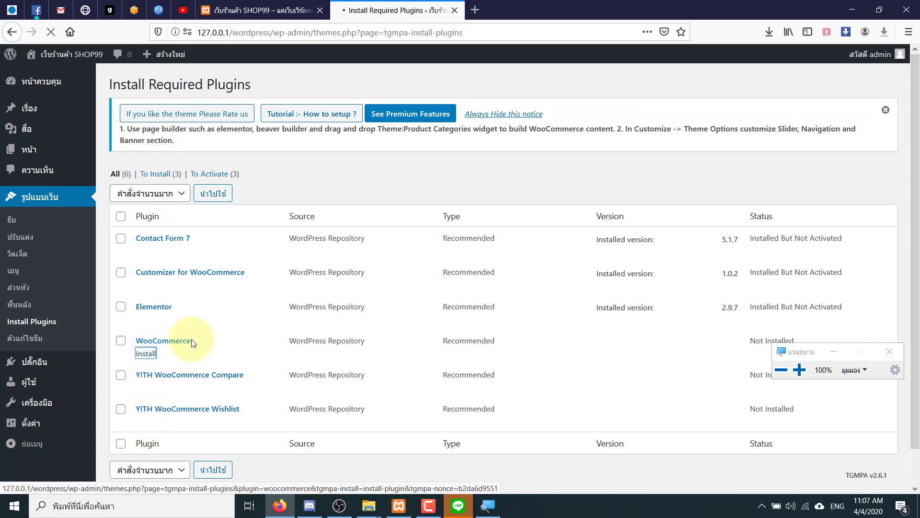
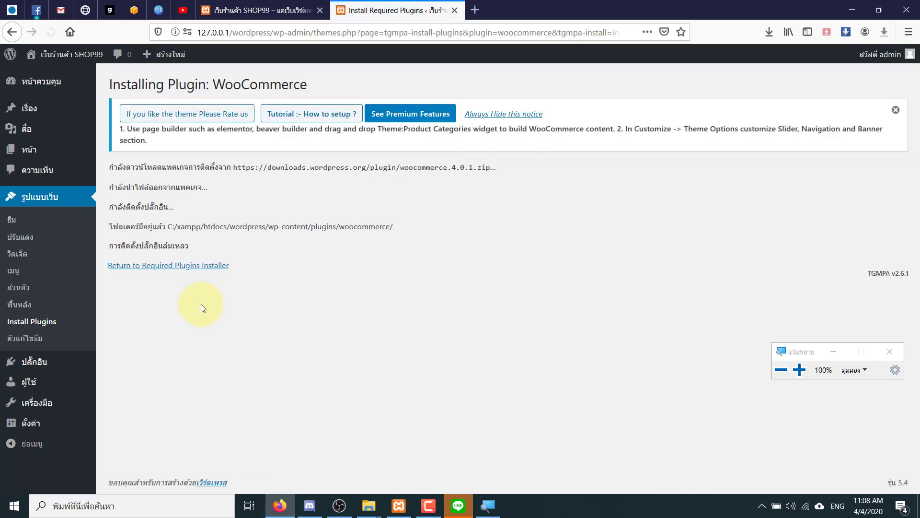
- Leave the failed WooCommerce install log and return to the required plugins list
{"action": "left_click", "coordinate": [191, 268]}
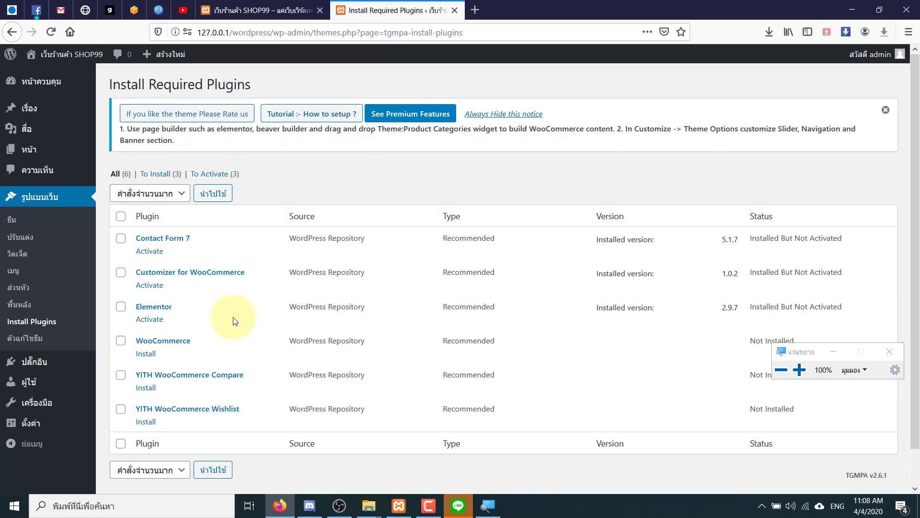
- Select every listed required plugin and bulk-activate them with the Activate action
{"action": "left_click", "coordinate": [51, 31]}
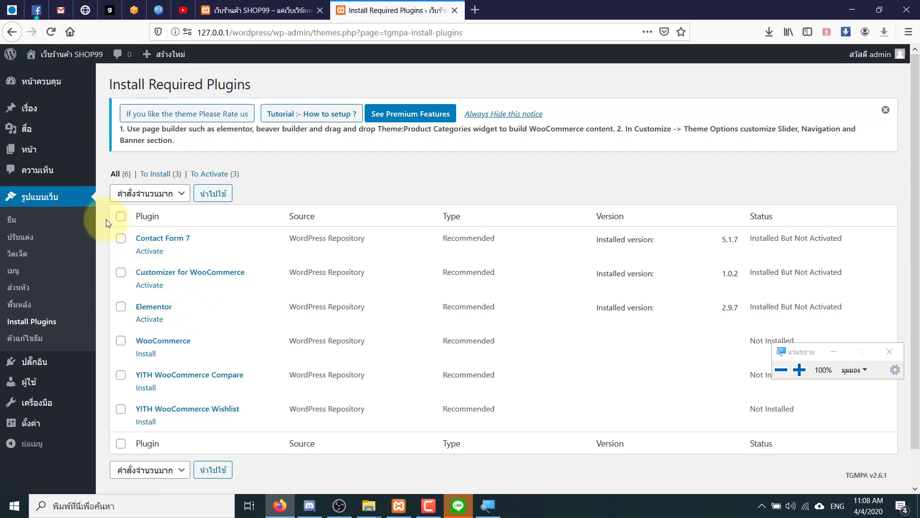
{"action": "left_click", "coordinate": [121, 216]}
{"action": "left_click", "coordinate": [127, 196]}
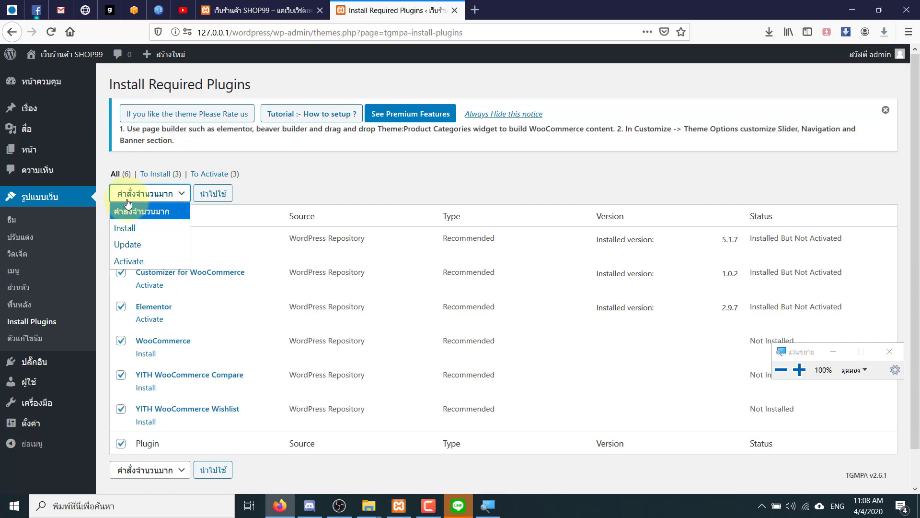
{"action": "left_click", "coordinate": [127, 261]}
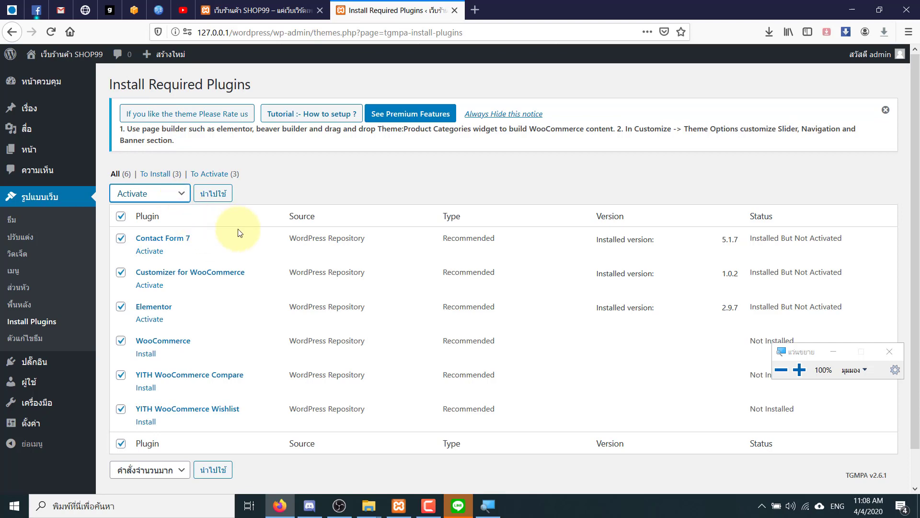
{"action": "left_click", "coordinate": [218, 194]}
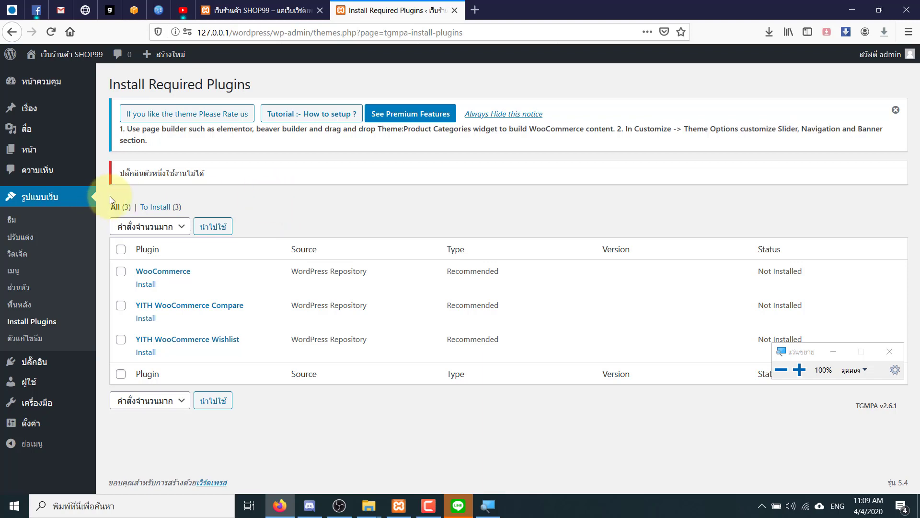
- Go to Appearance > Themes to see the installed themes with Shopping Mart active
{"action": "left_click", "coordinate": [13, 222]}
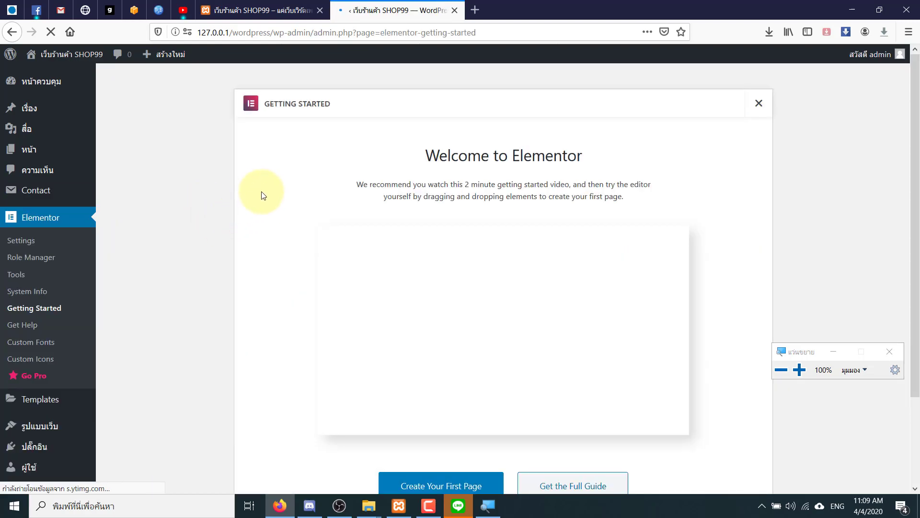
{"action": "scroll", "coordinate": [185, 242], "scroll_direction": "down", "scroll_amount": 2}
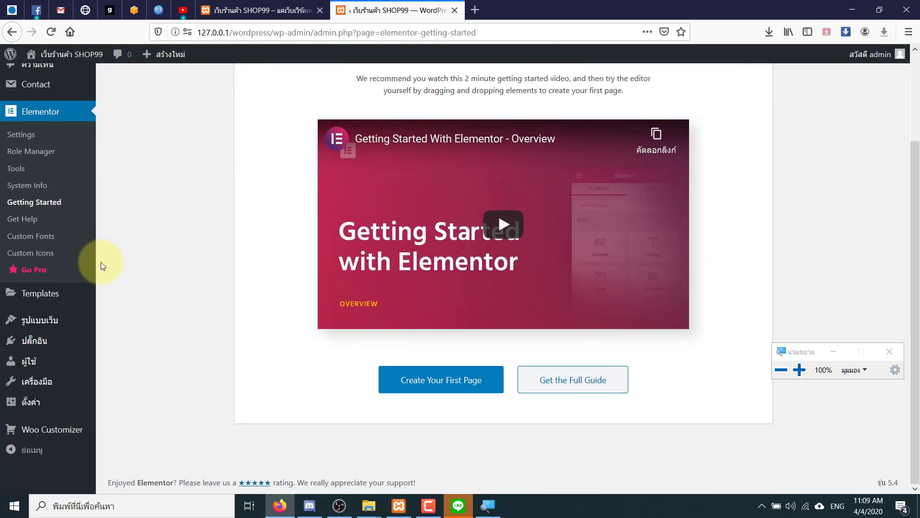
{"action": "mouse_move", "coordinate": [41, 318]}
{"action": "left_click", "coordinate": [109, 321]}
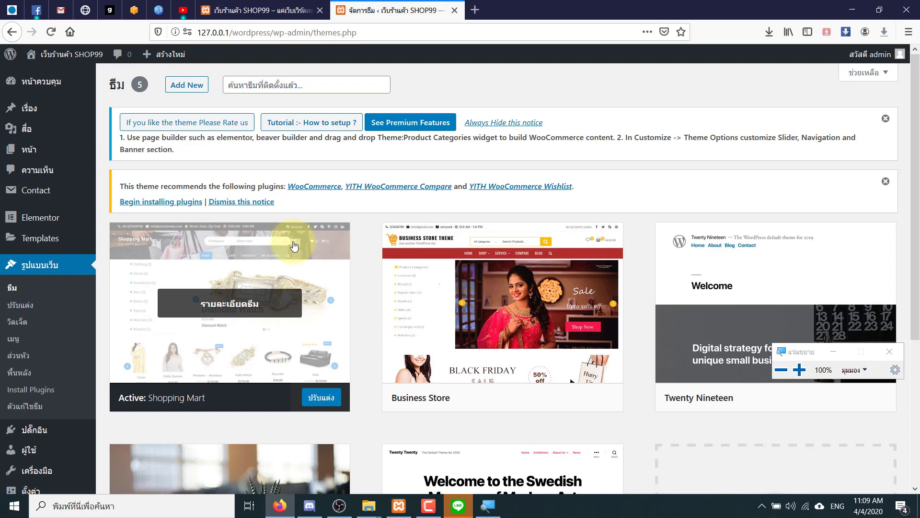
- Close the plugin recommendation and theme setup notices, then go to Add New themes
{"action": "left_click", "coordinate": [880, 182]}
{"action": "left_click", "coordinate": [885, 119]}
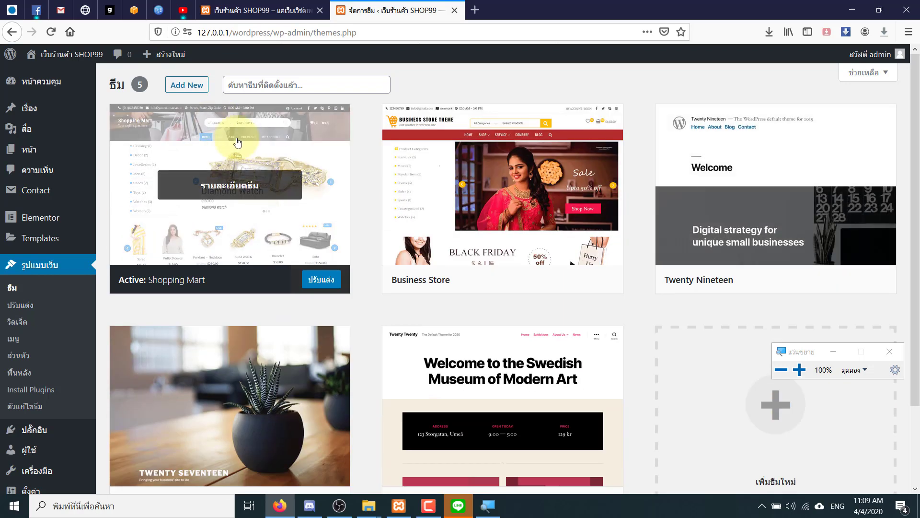
{"action": "left_click", "coordinate": [197, 86]}
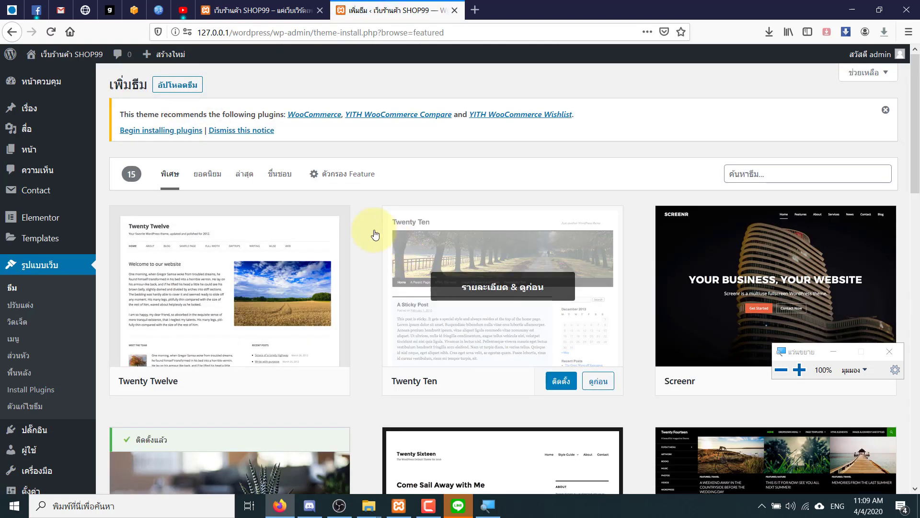
- Search the theme directory for 'astra', bringing up the Astra and Astral themes
{"action": "left_click", "coordinate": [740, 178]}
{"action": "type", "text": "astra"}
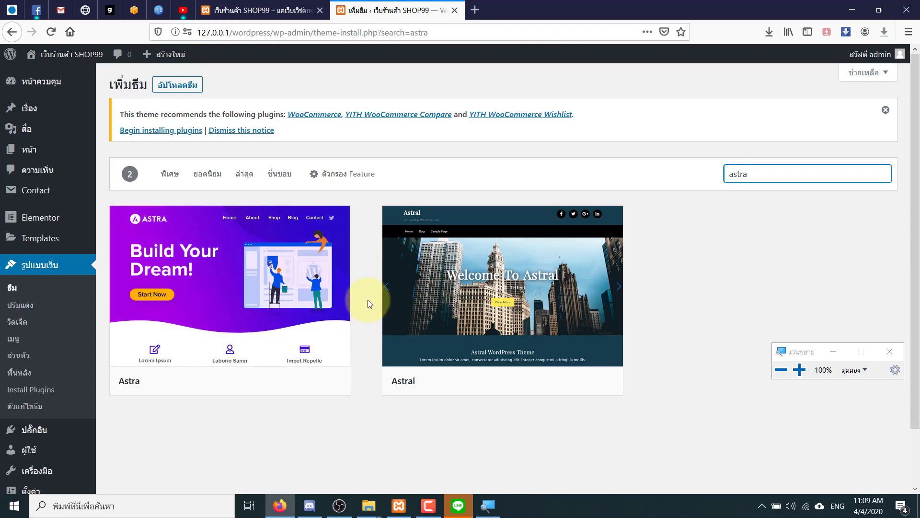
{"action": "double_click", "coordinate": [727, 174]}
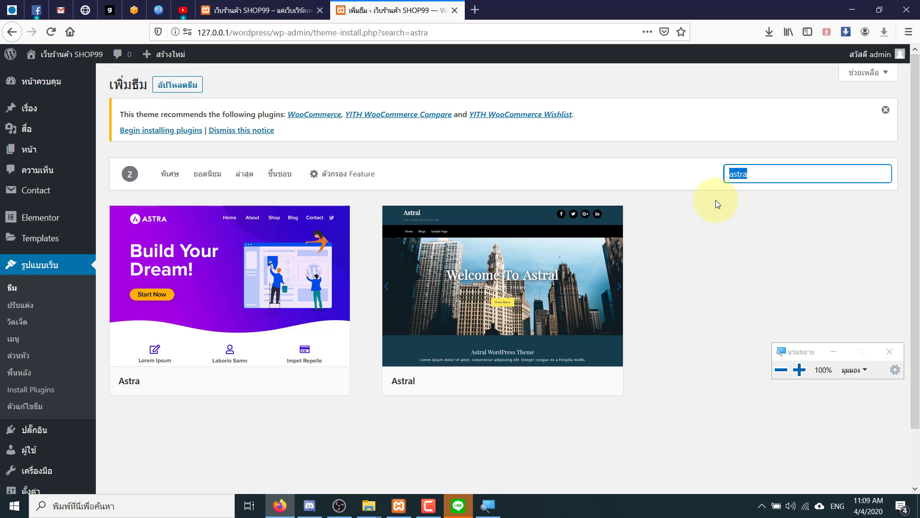
{"action": "left_click_drag", "start_coordinate": [767, 172], "coordinate": [727, 175]}
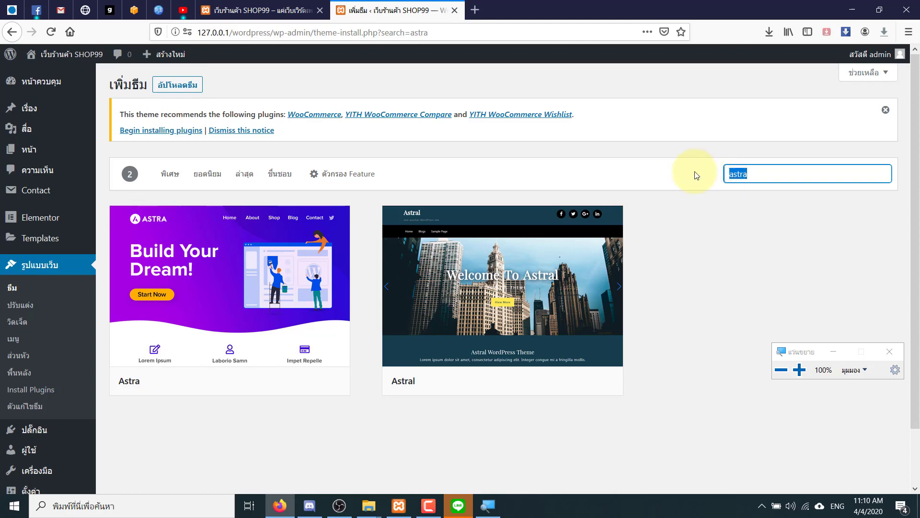
{"action": "mouse_move", "coordinate": [216, 353]}
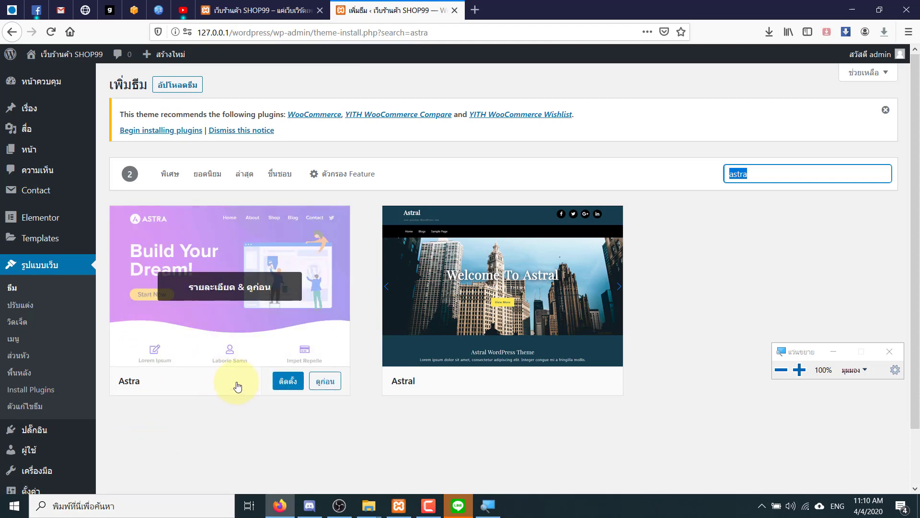
- Install the Astra theme and activate it once installation finishes
{"action": "left_click", "coordinate": [282, 385]}
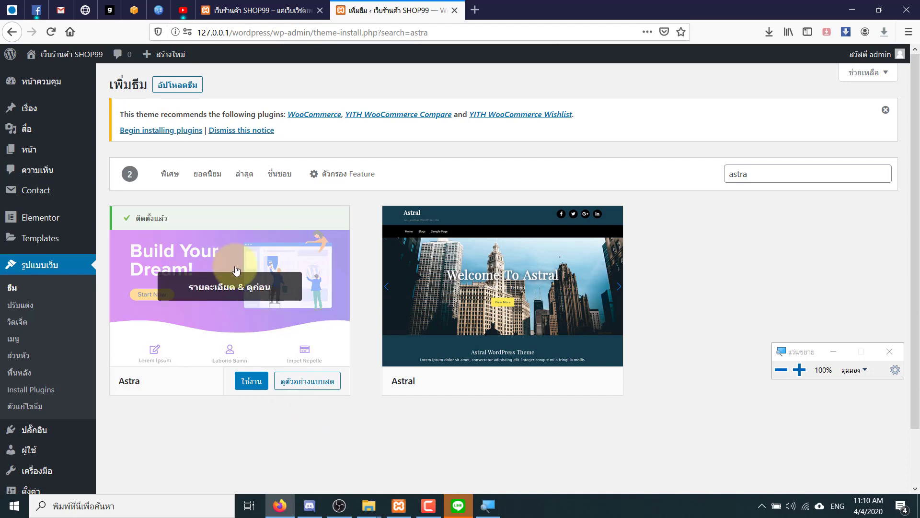
{"action": "left_click", "coordinate": [254, 381]}
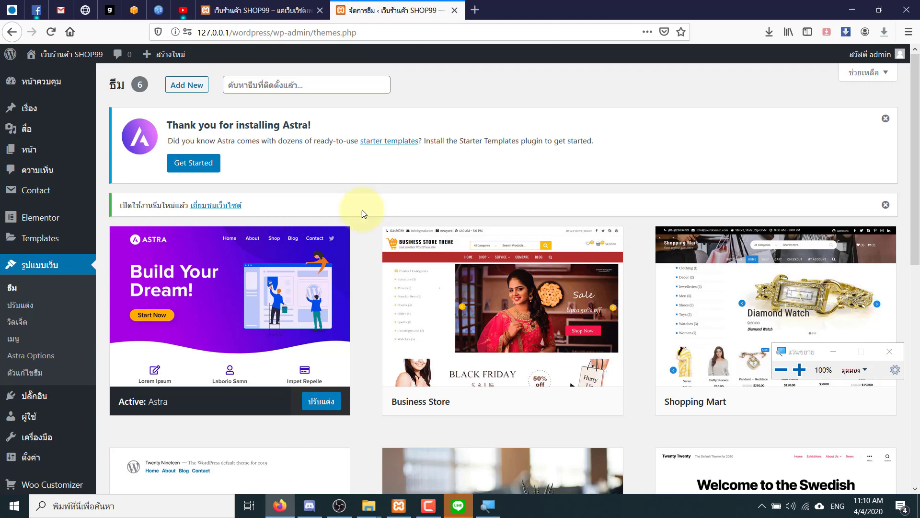
- Open Astra Options and install the importer plugin to load Starter Templates
{"action": "left_click", "coordinate": [44, 358]}
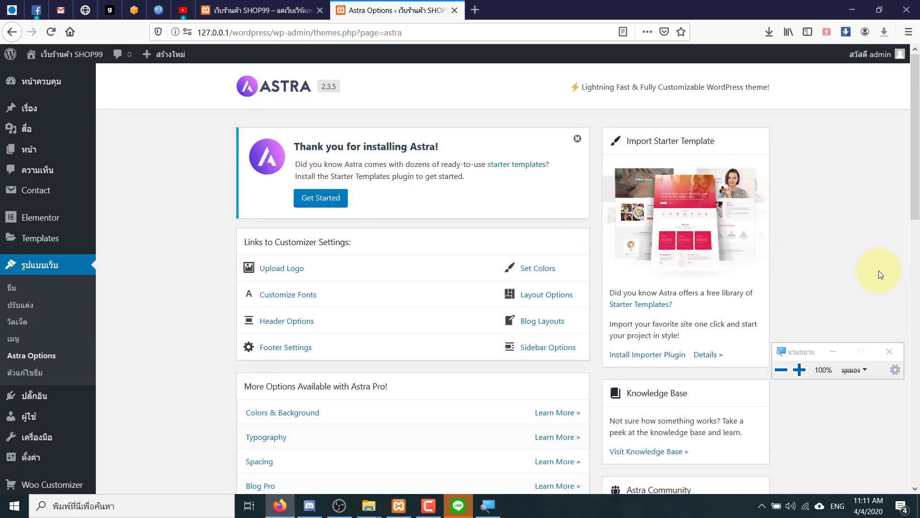
{"action": "scroll", "coordinate": [879, 270], "scroll_direction": "down", "scroll_amount": 6}
{"action": "scroll", "coordinate": [879, 270], "scroll_direction": "up", "scroll_amount": 6}
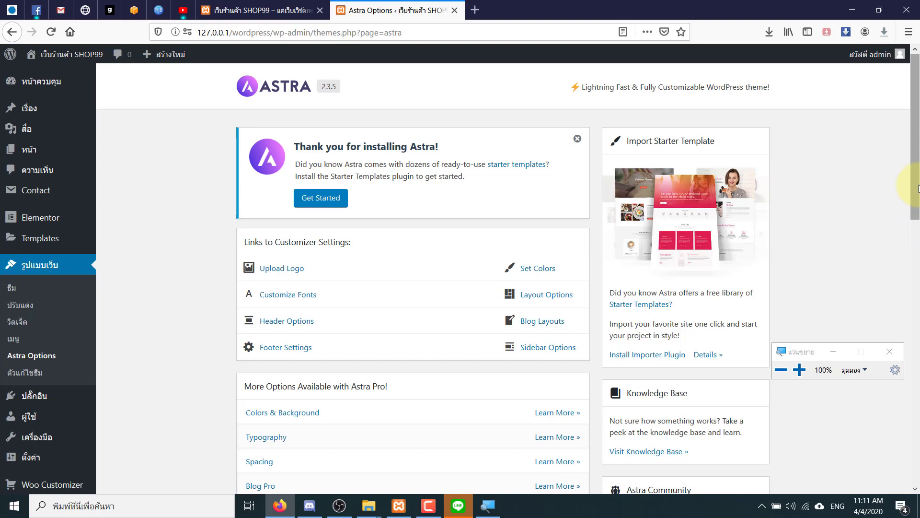
{"action": "left_click_drag", "start_coordinate": [918, 188], "coordinate": [918, 225]}
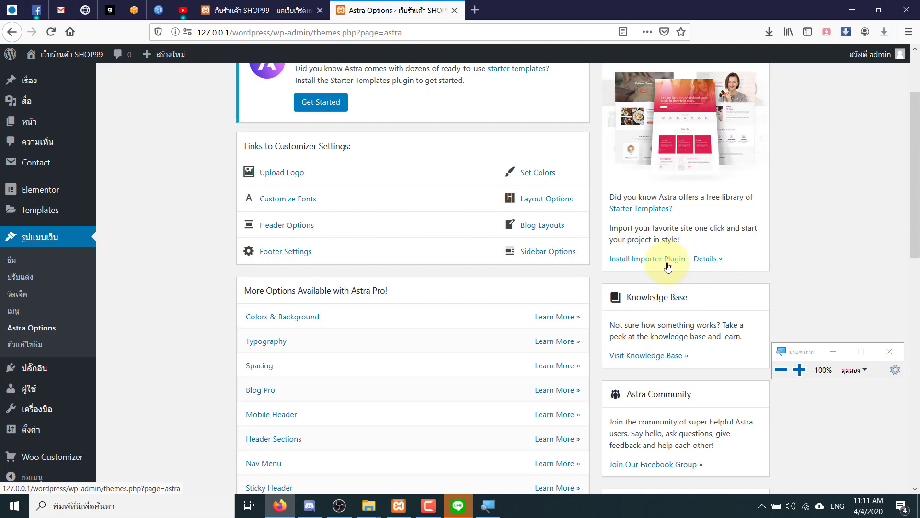
{"action": "key", "text": "super+plus"}
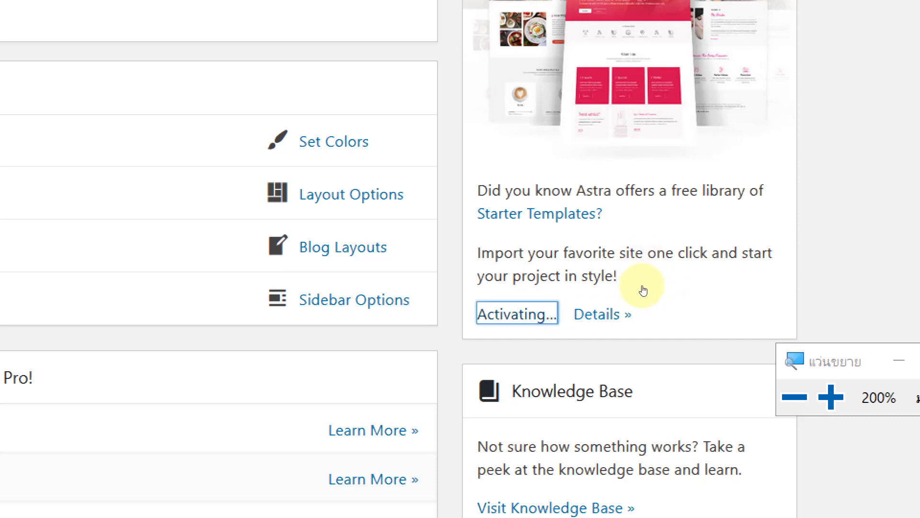
{"action": "key", "text": "super+minus"}
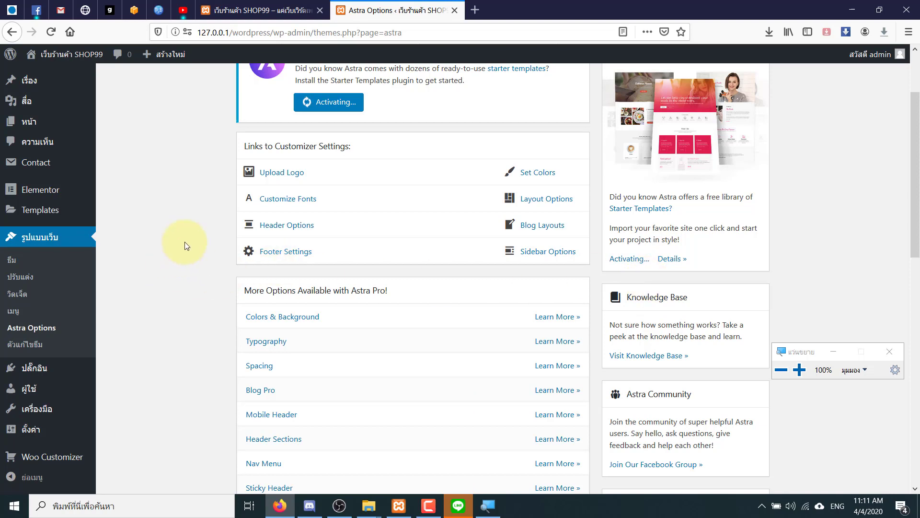
{"action": "scroll", "coordinate": [186, 246], "scroll_direction": "up", "scroll_amount": 3}
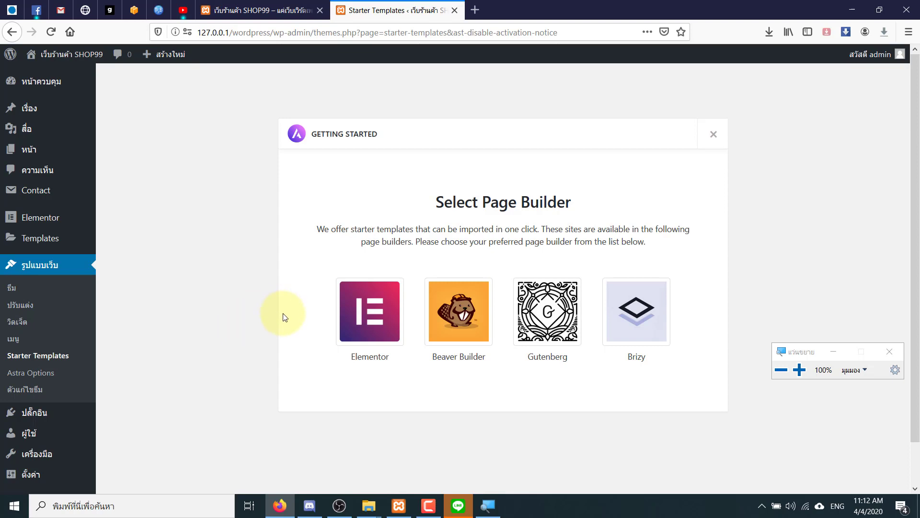
- Choose Elementor in the Select Page Builder dialog to list its site templates
{"action": "left_click", "coordinate": [348, 314]}
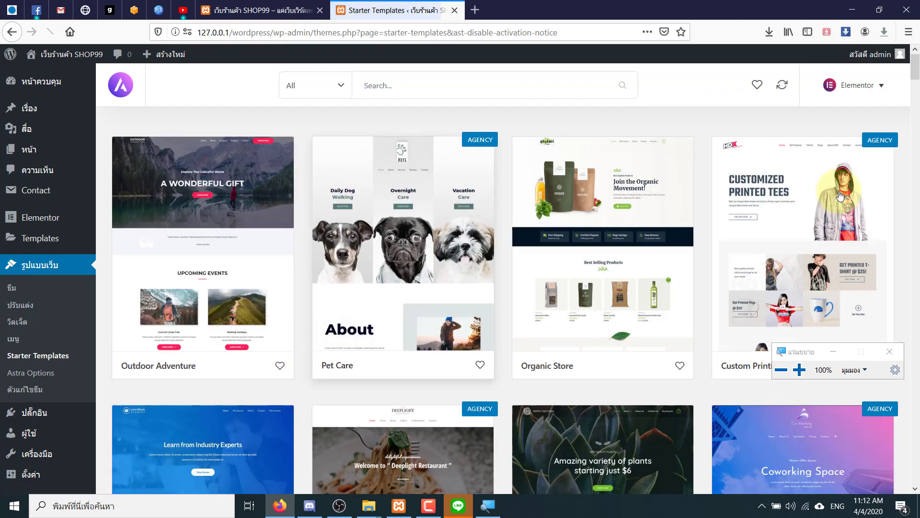
- Set the template type filter to Free and browse the Elementor site templates
{"action": "left_click_drag", "start_coordinate": [916, 74], "coordinate": [848, 83]}
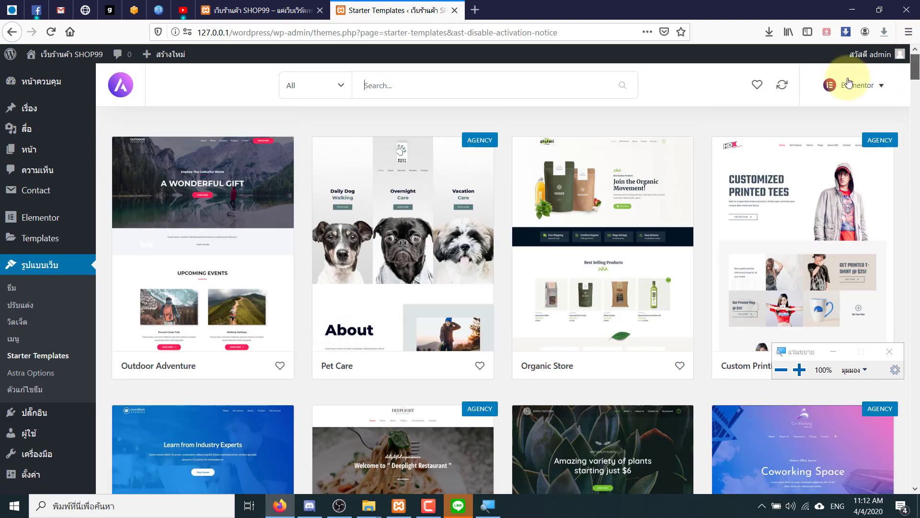
{"action": "left_click", "coordinate": [338, 88]}
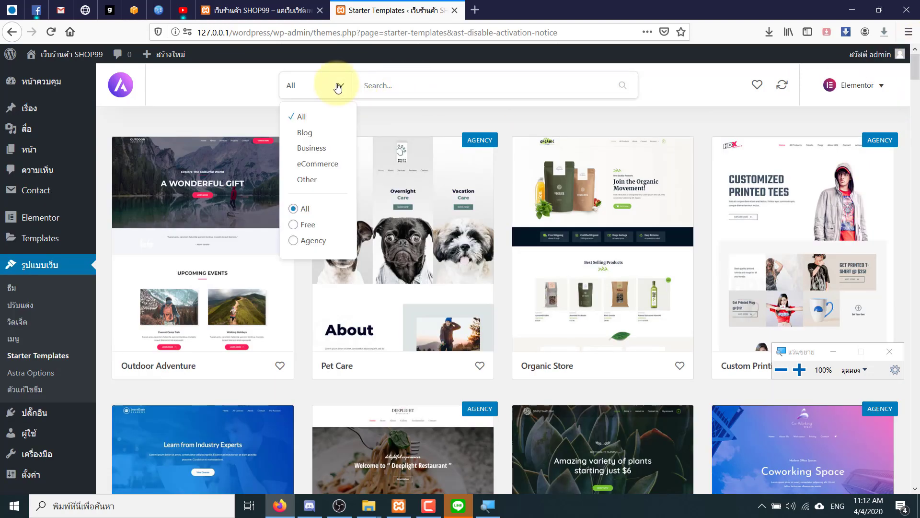
{"action": "left_click", "coordinate": [294, 226]}
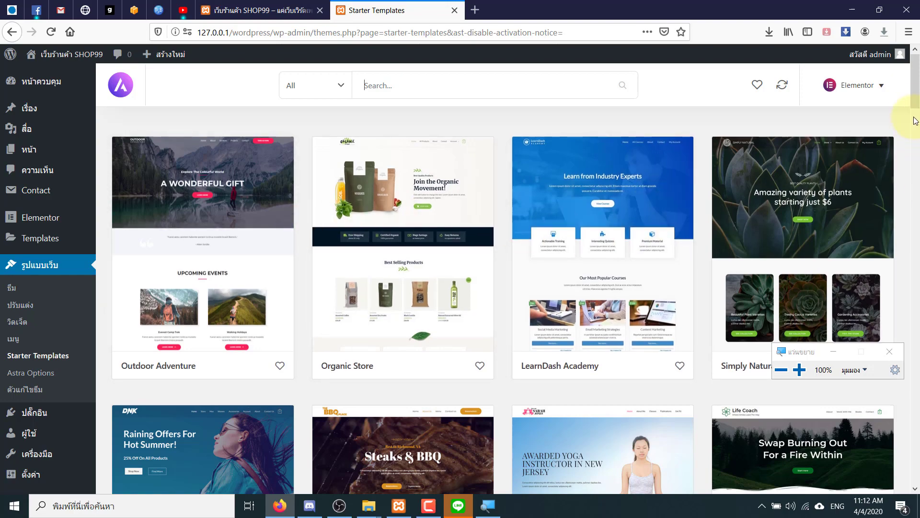
{"action": "left_click_drag", "start_coordinate": [916, 109], "coordinate": [917, 374]}
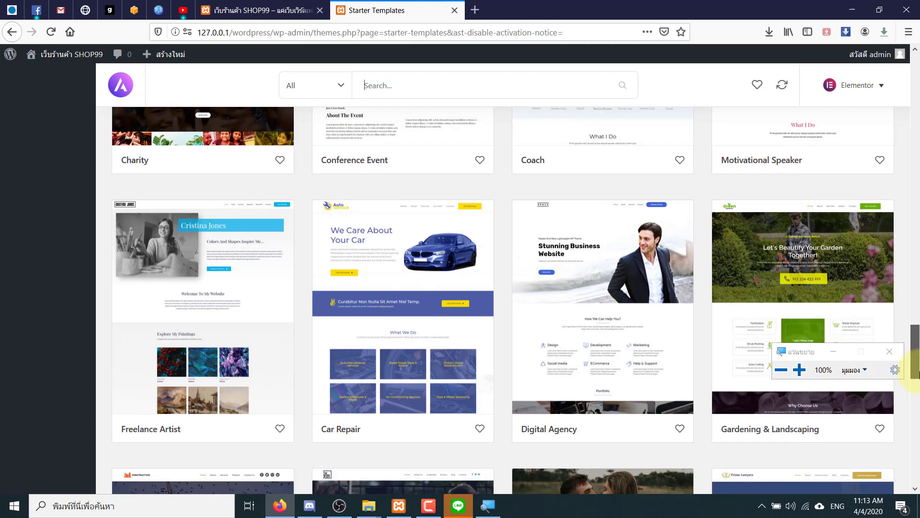
{"action": "left_click_drag", "start_coordinate": [916, 374], "coordinate": [914, 91]}
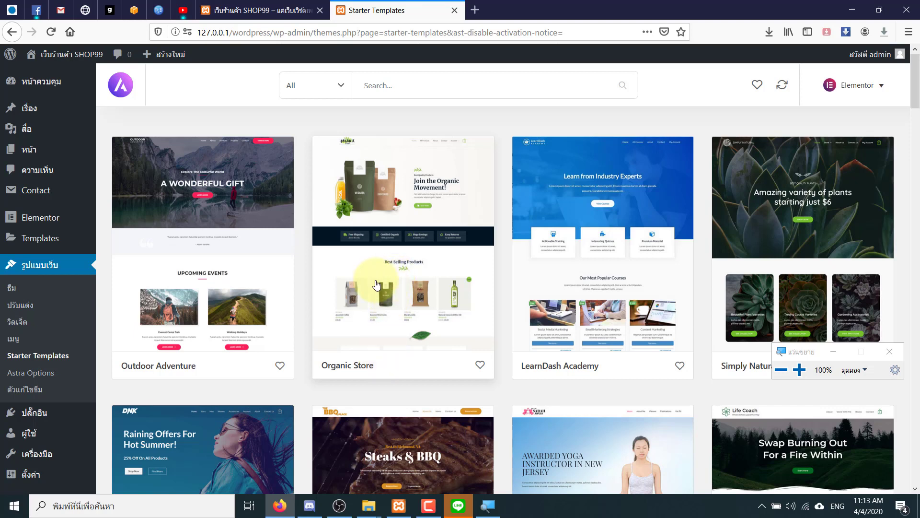
{"action": "left_click", "coordinate": [373, 262]}
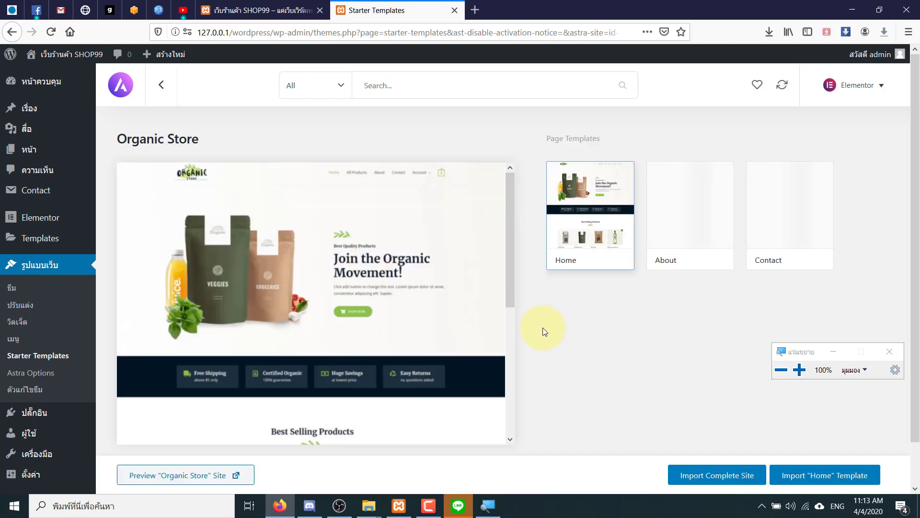
{"action": "scroll", "coordinate": [511, 364], "scroll_direction": "down", "scroll_amount": 4}
{"action": "left_click_drag", "start_coordinate": [511, 361], "coordinate": [515, 248]}
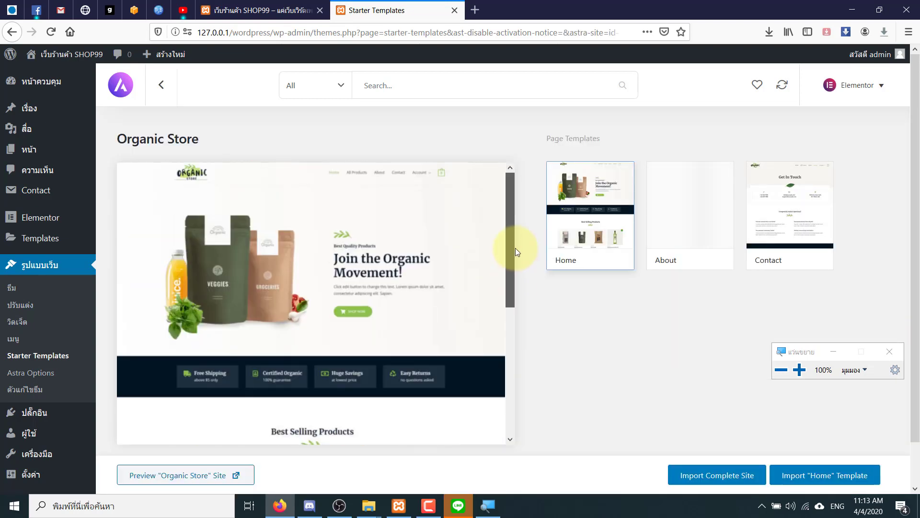
{"action": "left_click", "coordinate": [689, 243]}
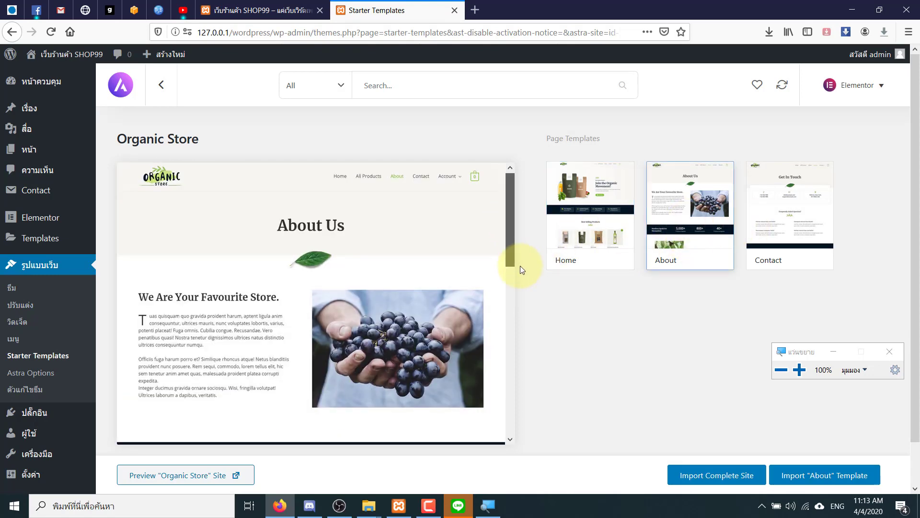
{"action": "left_click_drag", "start_coordinate": [520, 264], "coordinate": [538, 198]}
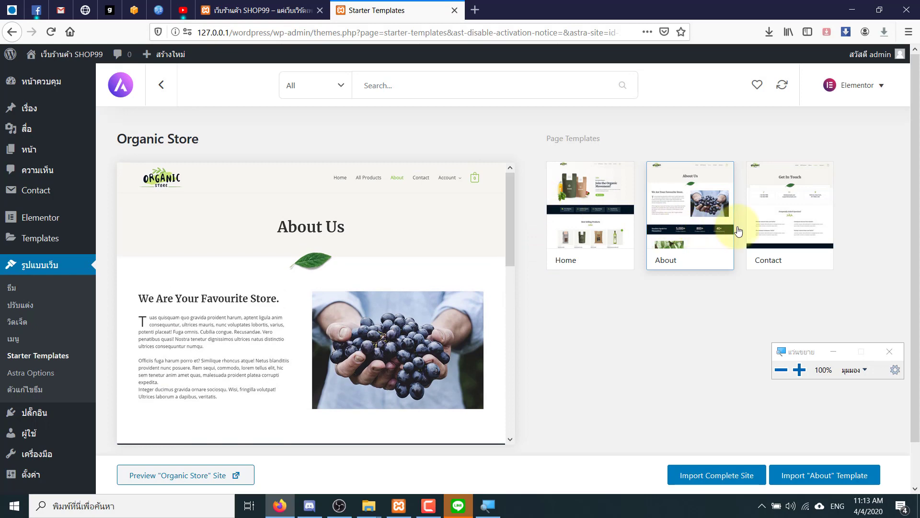
{"action": "left_click", "coordinate": [762, 225]}
{"action": "mouse_move", "coordinate": [510, 234]}
{"action": "left_mouse_down"}
{"action": "mouse_move", "coordinate": [519, 408]}
{"action": "mouse_move", "coordinate": [512, 219]}
{"action": "left_mouse_up"}
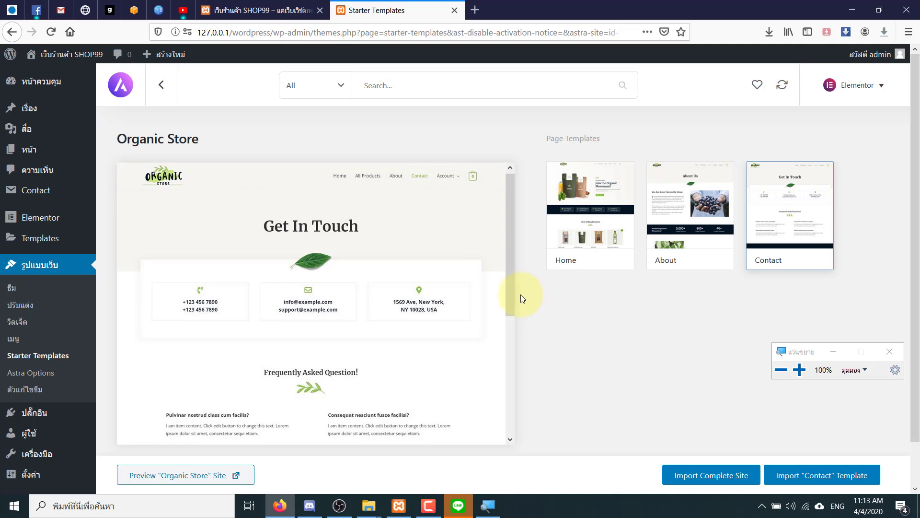
{"action": "left_click", "coordinate": [559, 232]}
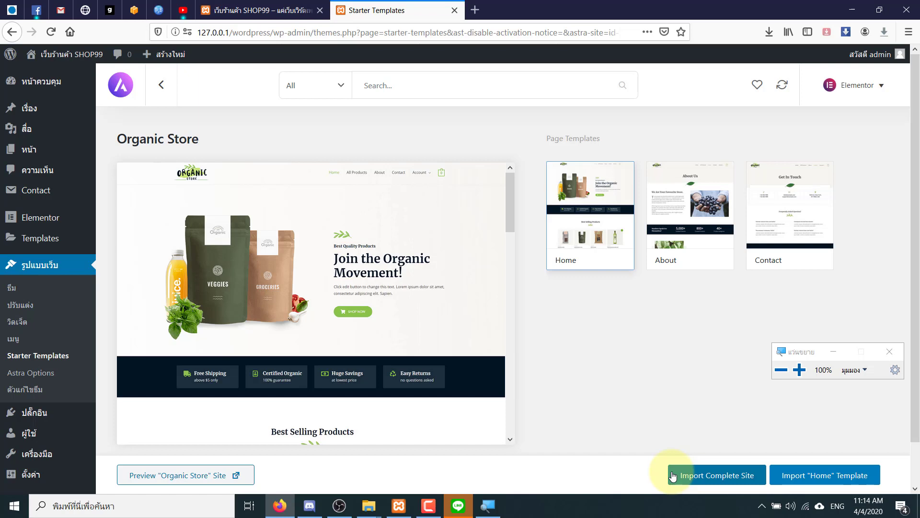
{"action": "left_click", "coordinate": [673, 476]}
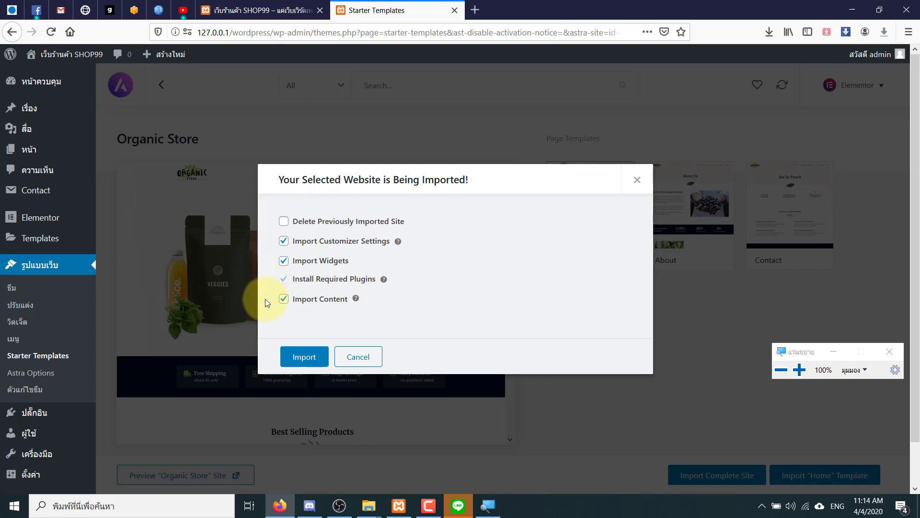
{"action": "left_click", "coordinate": [288, 356]}
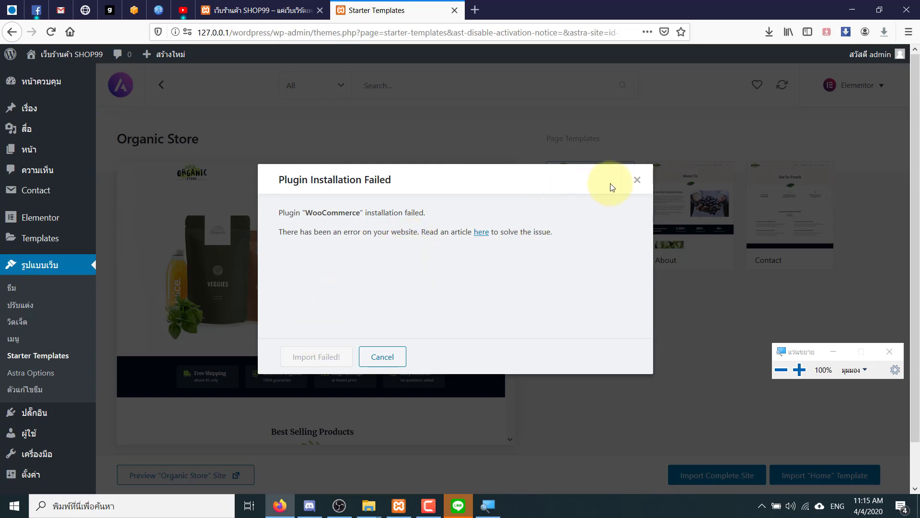
{"action": "left_click", "coordinate": [637, 180]}
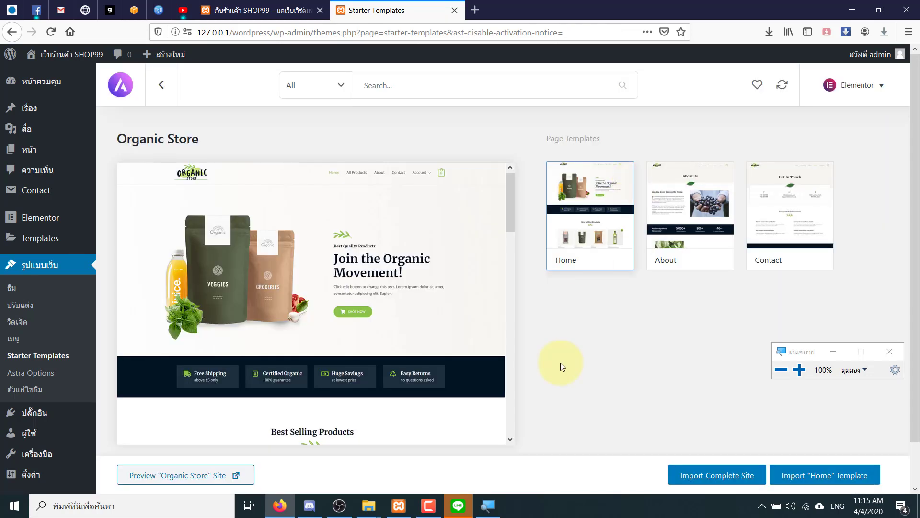
- Import just the Organic Store 'Home' page via Skip & Import, then view it
{"action": "left_click", "coordinate": [787, 485]}
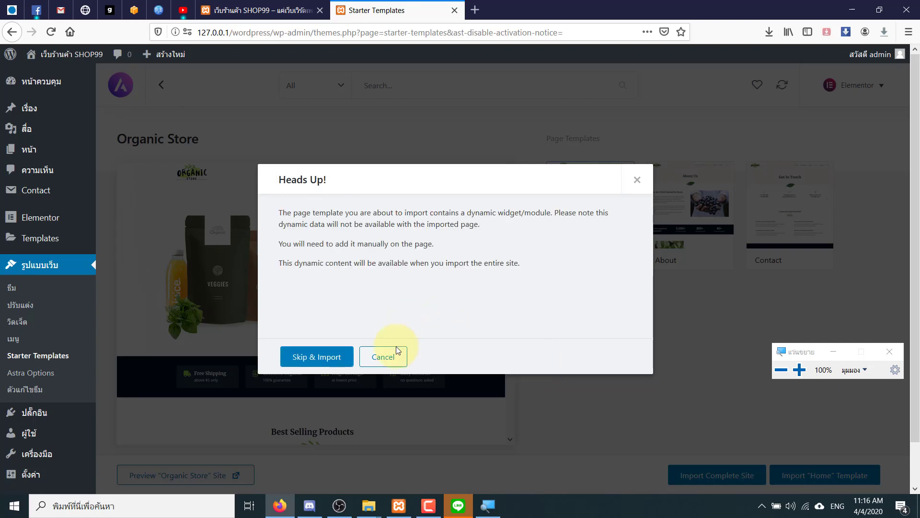
{"action": "left_click", "coordinate": [331, 358]}
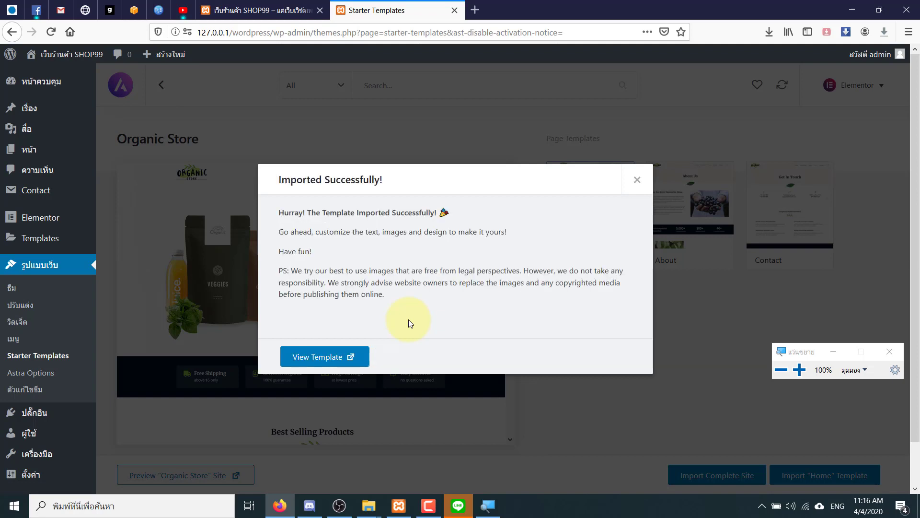
{"action": "left_click", "coordinate": [349, 356]}
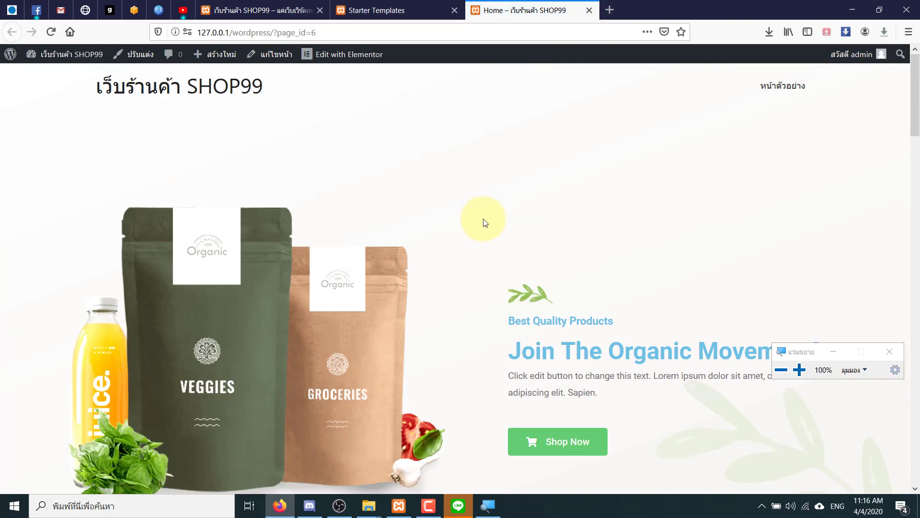
{"action": "left_click_drag", "start_coordinate": [914, 78], "coordinate": [904, 55]}
{"action": "left_click", "coordinate": [406, 6]}
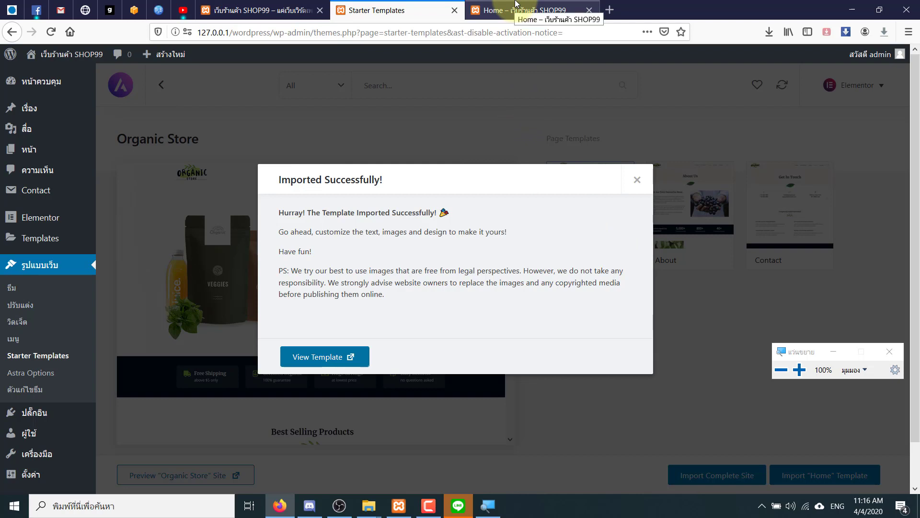
{"action": "left_click", "coordinate": [516, 5]}
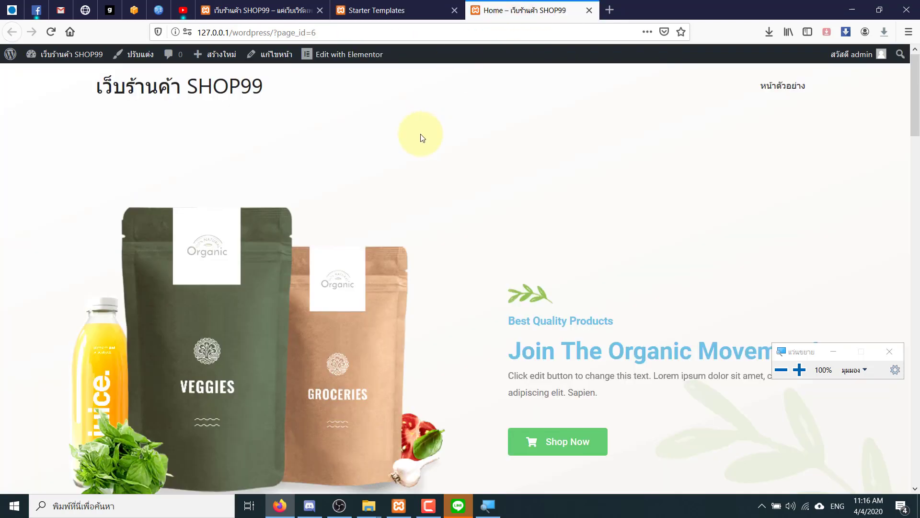
{"action": "left_click_drag", "start_coordinate": [515, 321], "coordinate": [598, 328]}
{"action": "scroll", "coordinate": [560, 311], "scroll_direction": "down", "scroll_amount": 1}
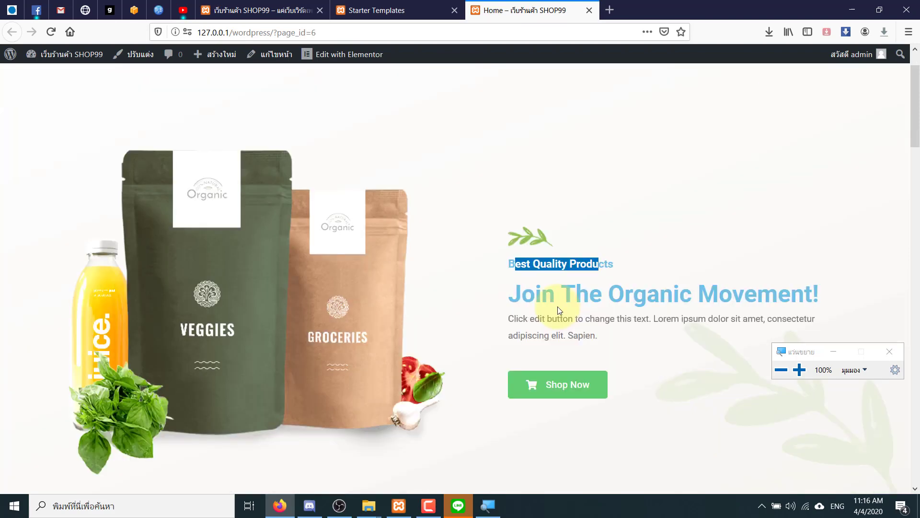
{"action": "scroll", "coordinate": [528, 288], "scroll_direction": "down", "scroll_amount": 2}
{"action": "left_click", "coordinate": [475, 283]}
{"action": "scroll", "coordinate": [482, 324], "scroll_direction": "up", "scroll_amount": 1}
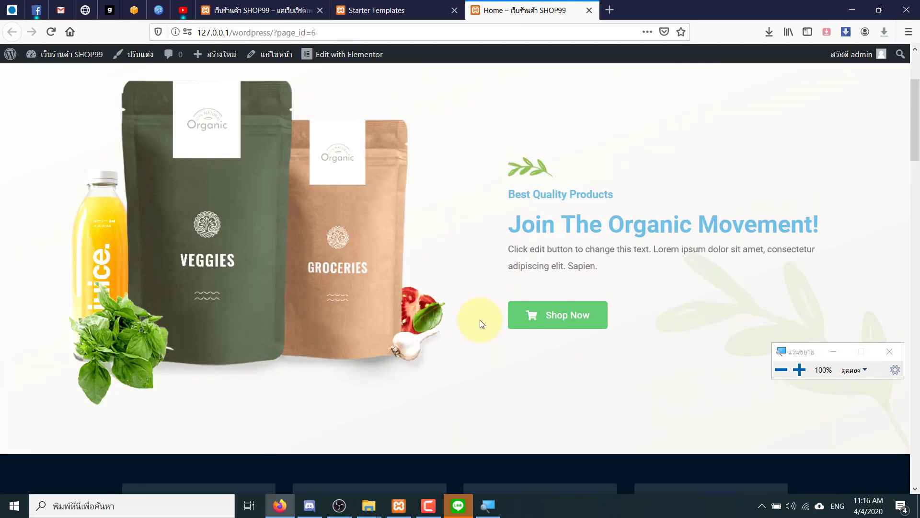
{"action": "scroll", "coordinate": [481, 324], "scroll_direction": "up", "scroll_amount": 2}
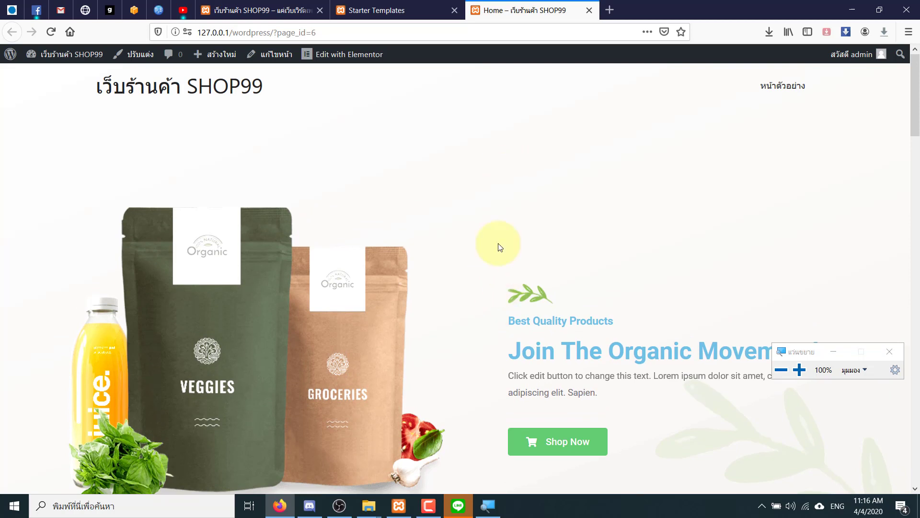
{"action": "left_click_drag", "start_coordinate": [508, 347], "coordinate": [688, 375]}
{"action": "left_click", "coordinate": [473, 161]}
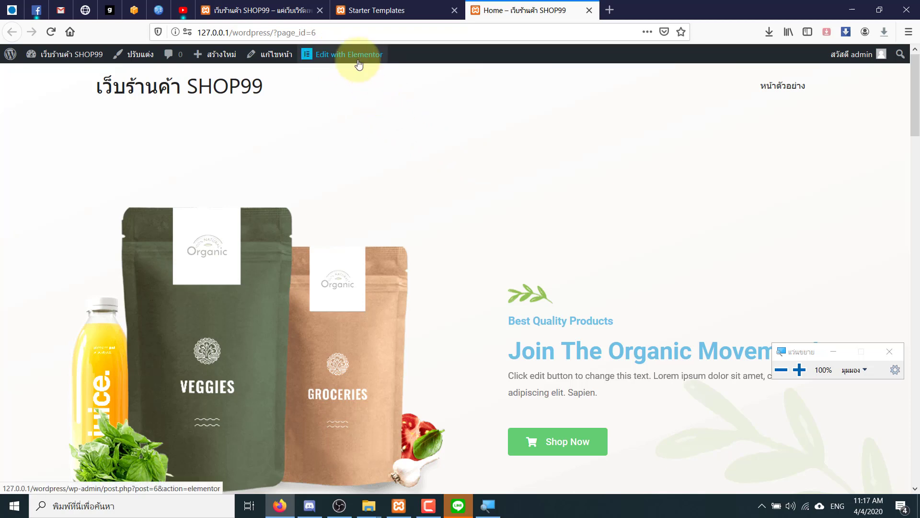
- In Elementor, change the 'Join The Organic Movement!' hero heading to 'ผักนายแบงค์'
{"action": "left_click", "coordinate": [357, 62]}
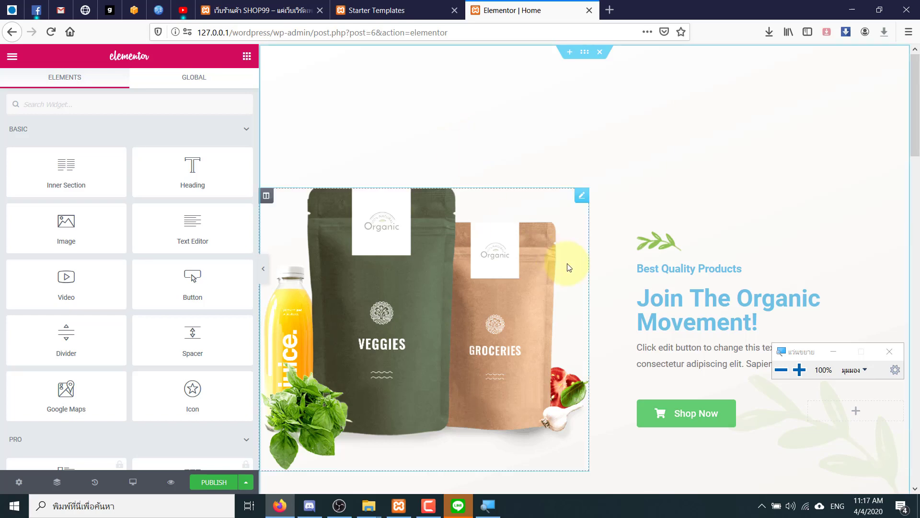
{"action": "scroll", "coordinate": [580, 247], "scroll_direction": "down", "scroll_amount": 3}
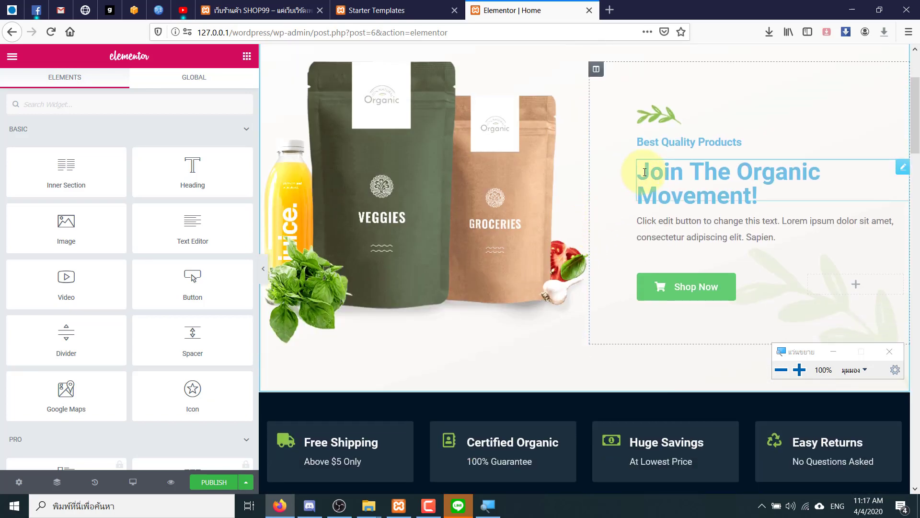
{"action": "left_click", "coordinate": [644, 172]}
{"action": "left_click_drag", "start_coordinate": [164, 166], "coordinate": [2, 155]}
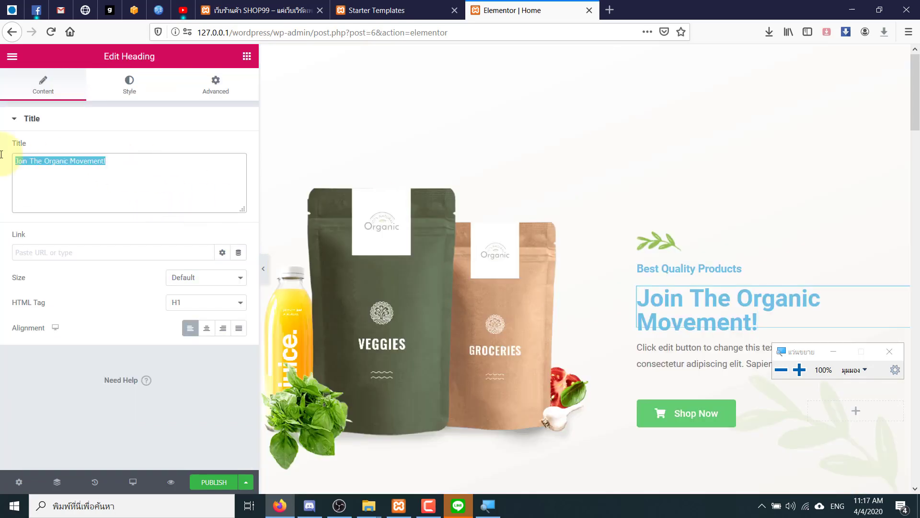
{"action": "key", "text": "grave"}
{"action": "type", "text": "ผักนา"}
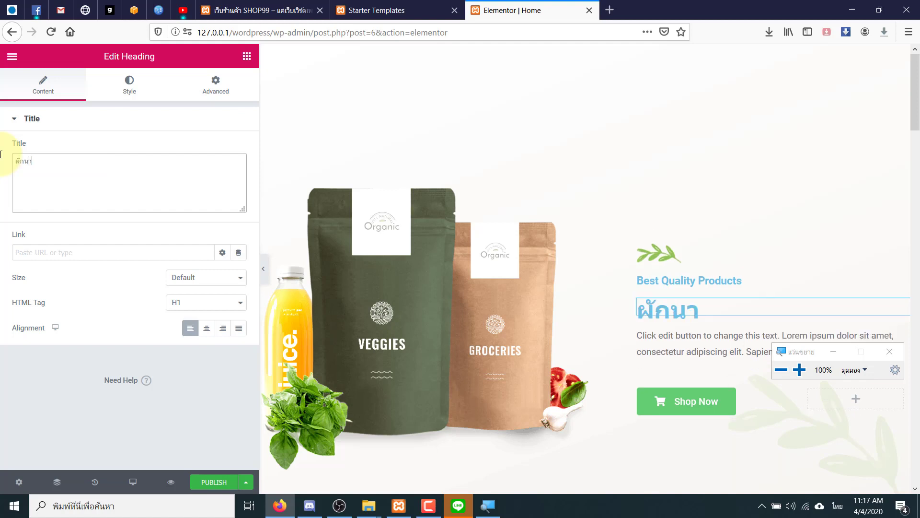
{"action": "type", "text": "ยแบงค์"}
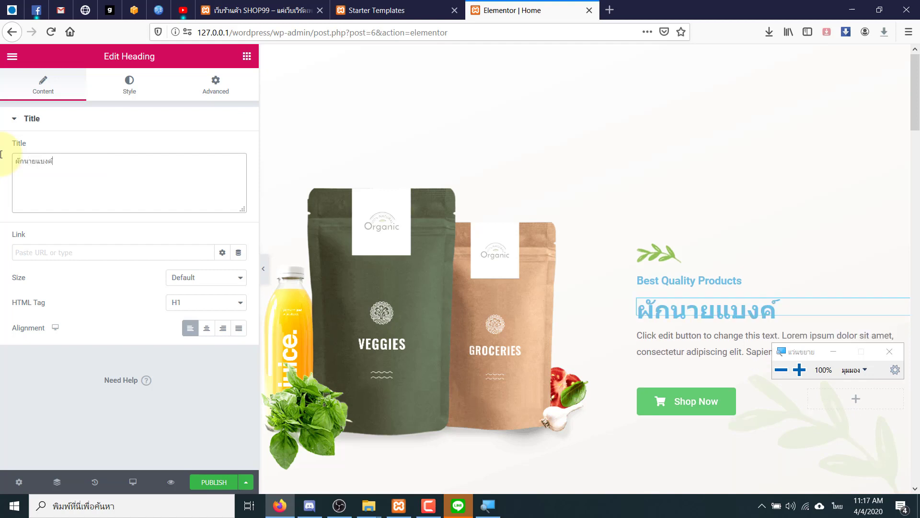
- Replace the 'Best Quality Products' heading with 'คุณภาพยอดเยี่ยม' and publish the page
{"action": "left_click", "coordinate": [643, 277]}
{"action": "left_click_drag", "start_coordinate": [123, 165], "coordinate": [1, 152]}
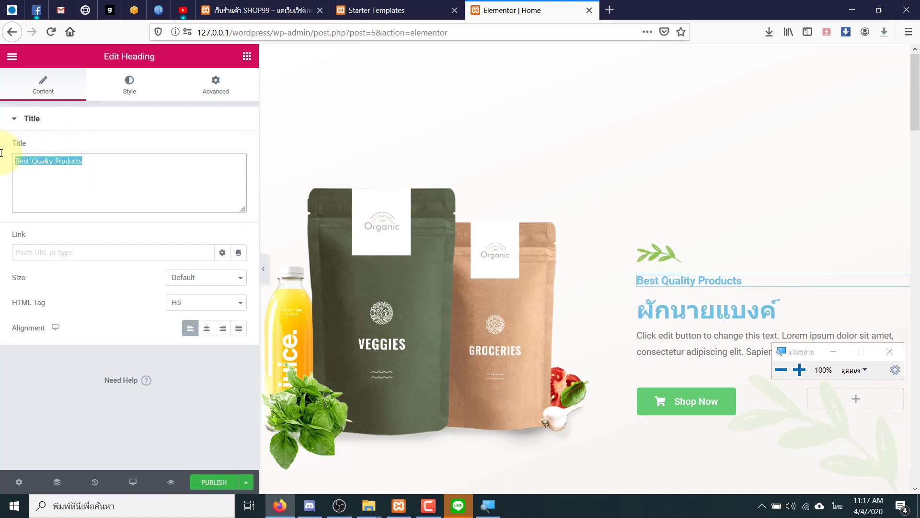
{"action": "type", "text": "คุณภาพยอดเย"}
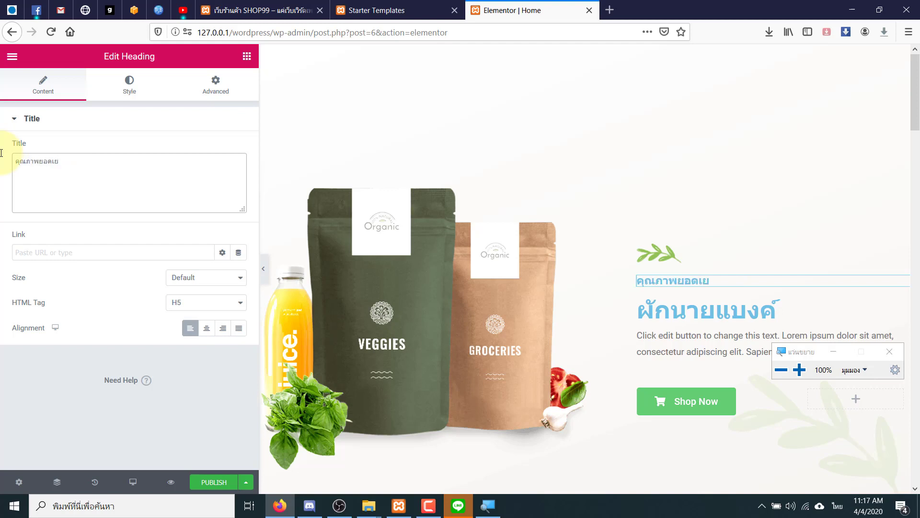
{"action": "type", "text": "ี่ยม"}
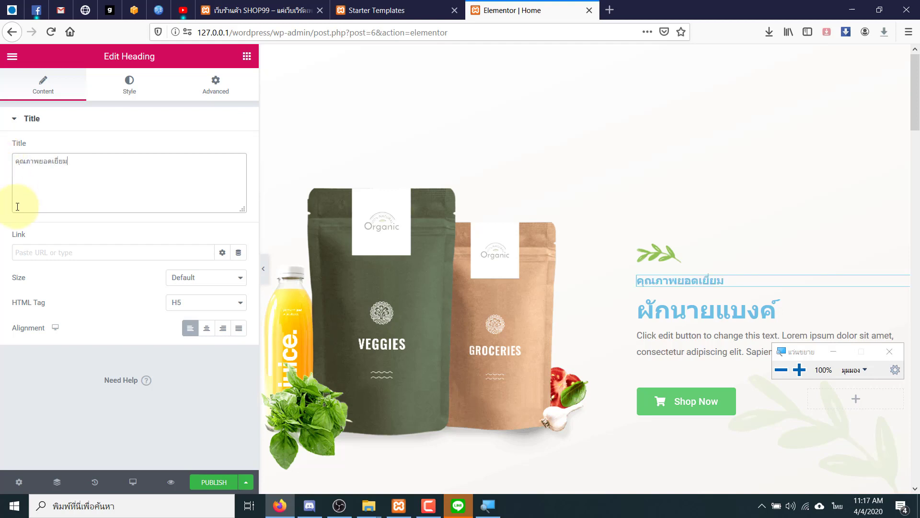
{"action": "key", "text": "ctrl+a"}
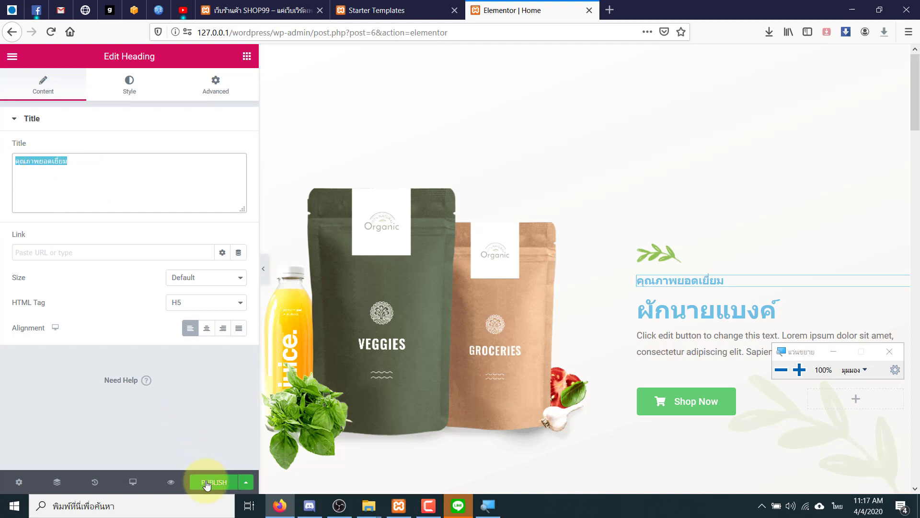
{"action": "left_click", "coordinate": [213, 484]}
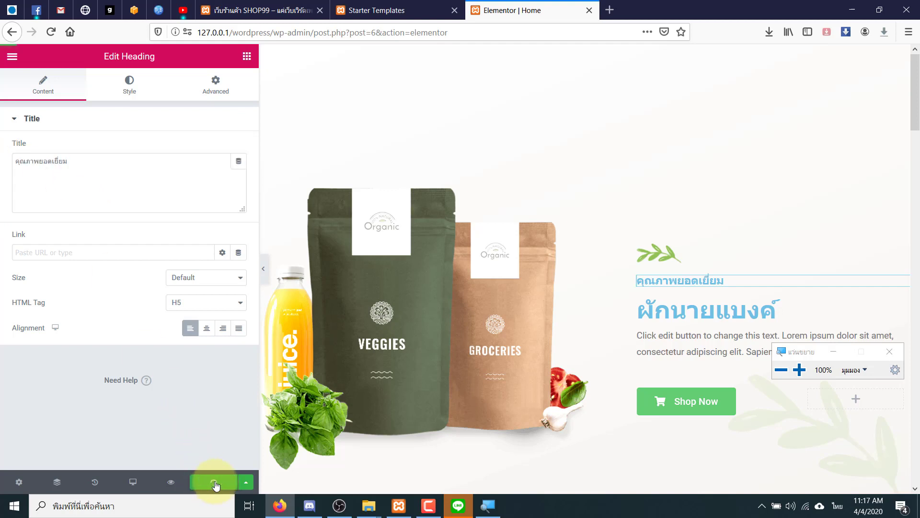